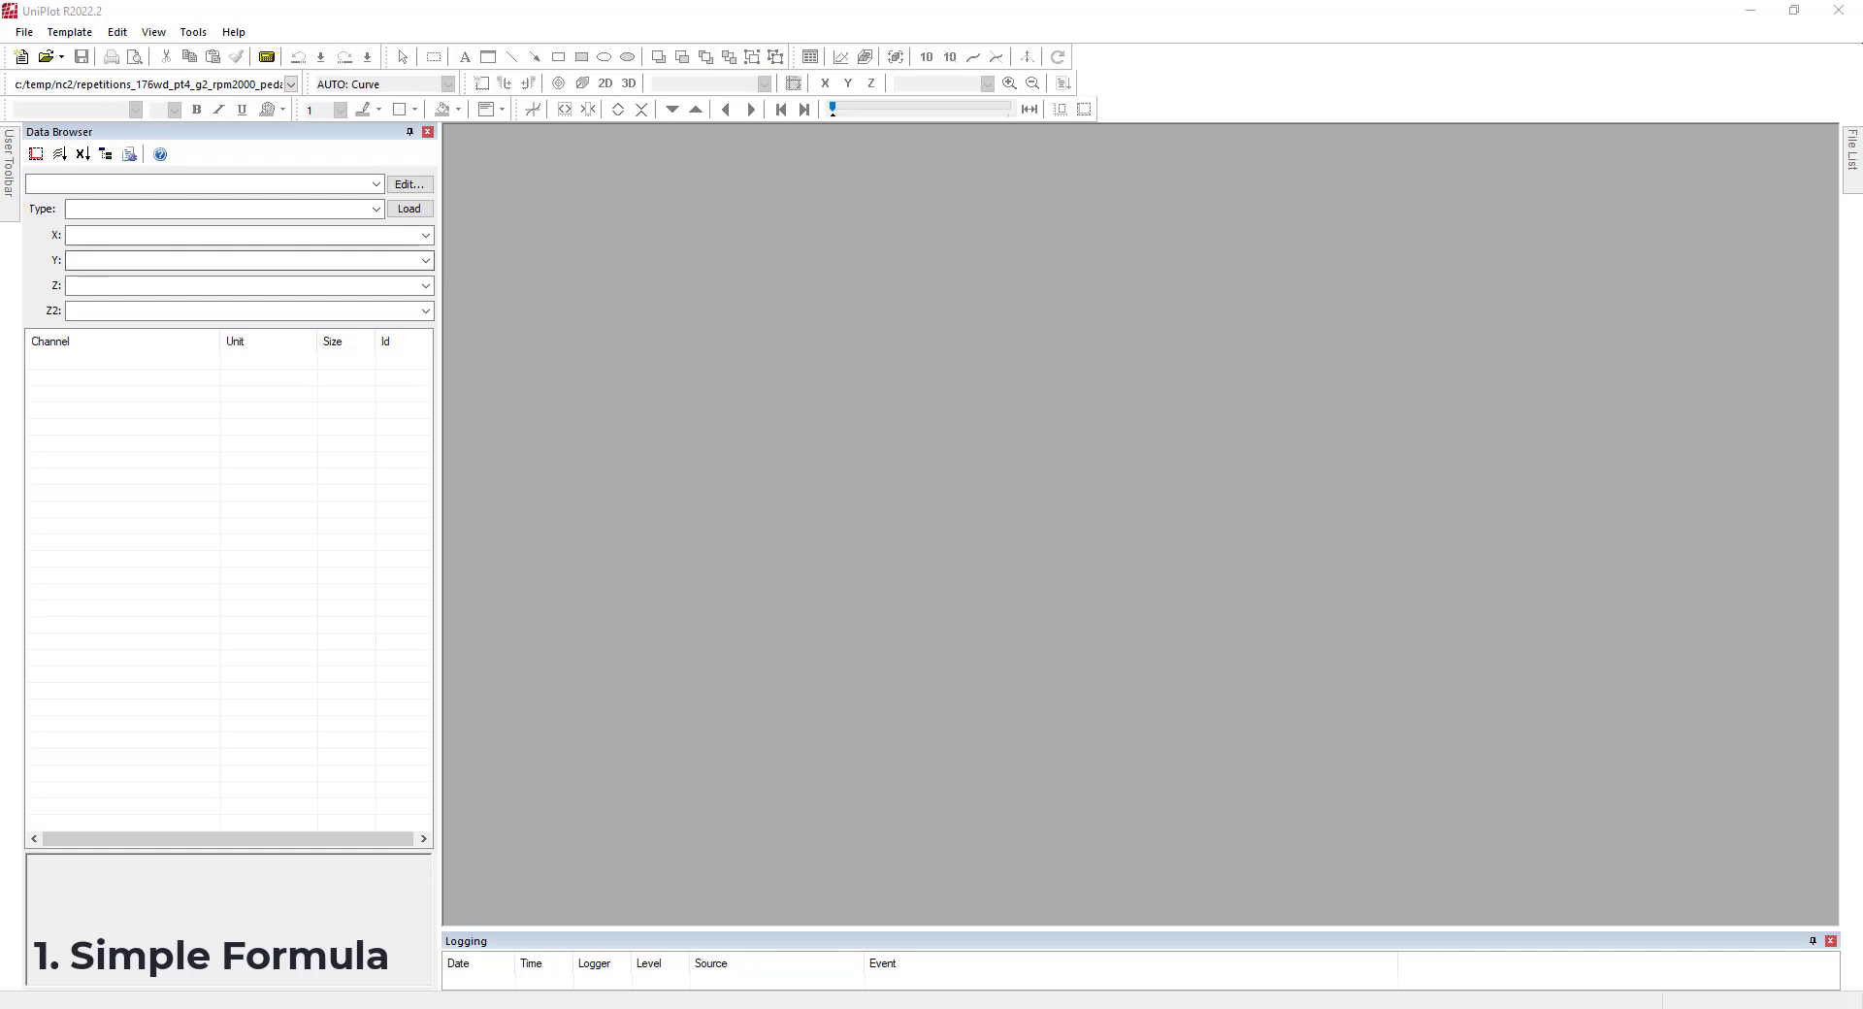
Step: Import the data file Repetitions_176WD_Pt4_G2_RPM2000_Pedal40.dat from the "1 - Formulas in detail" folder
click(24, 31)
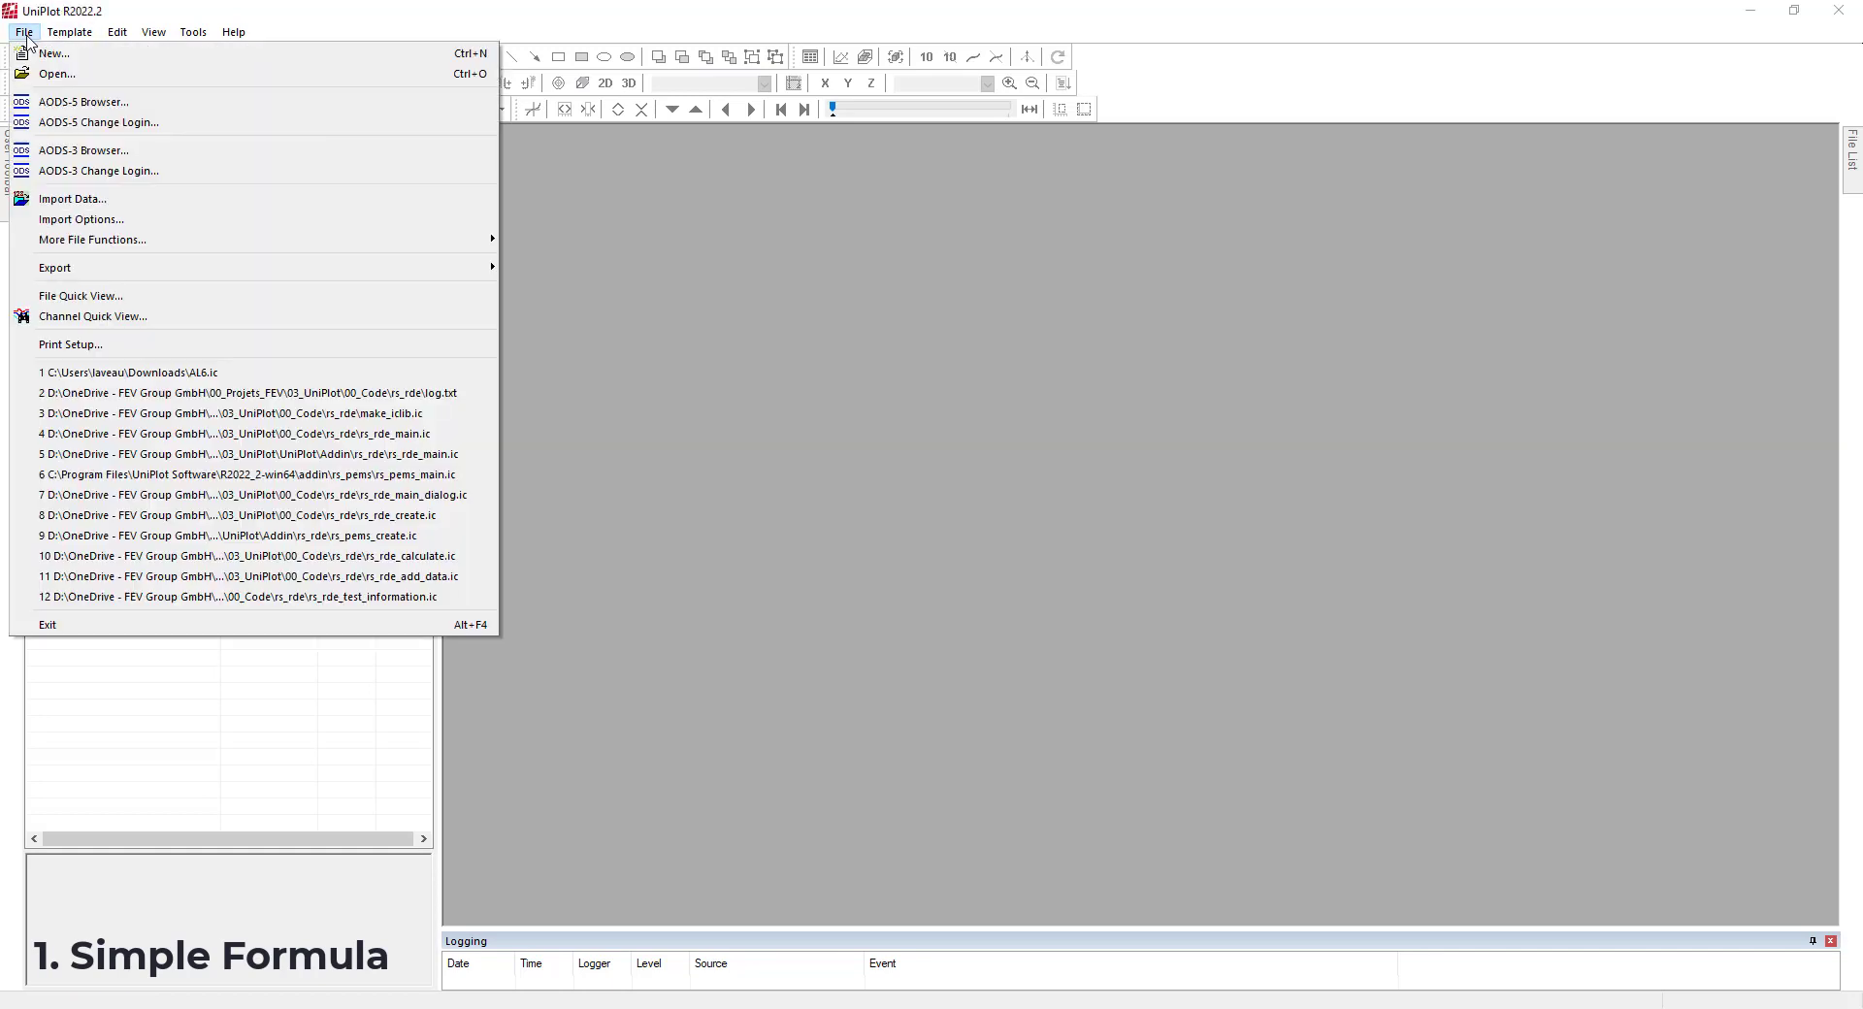
click(62, 199)
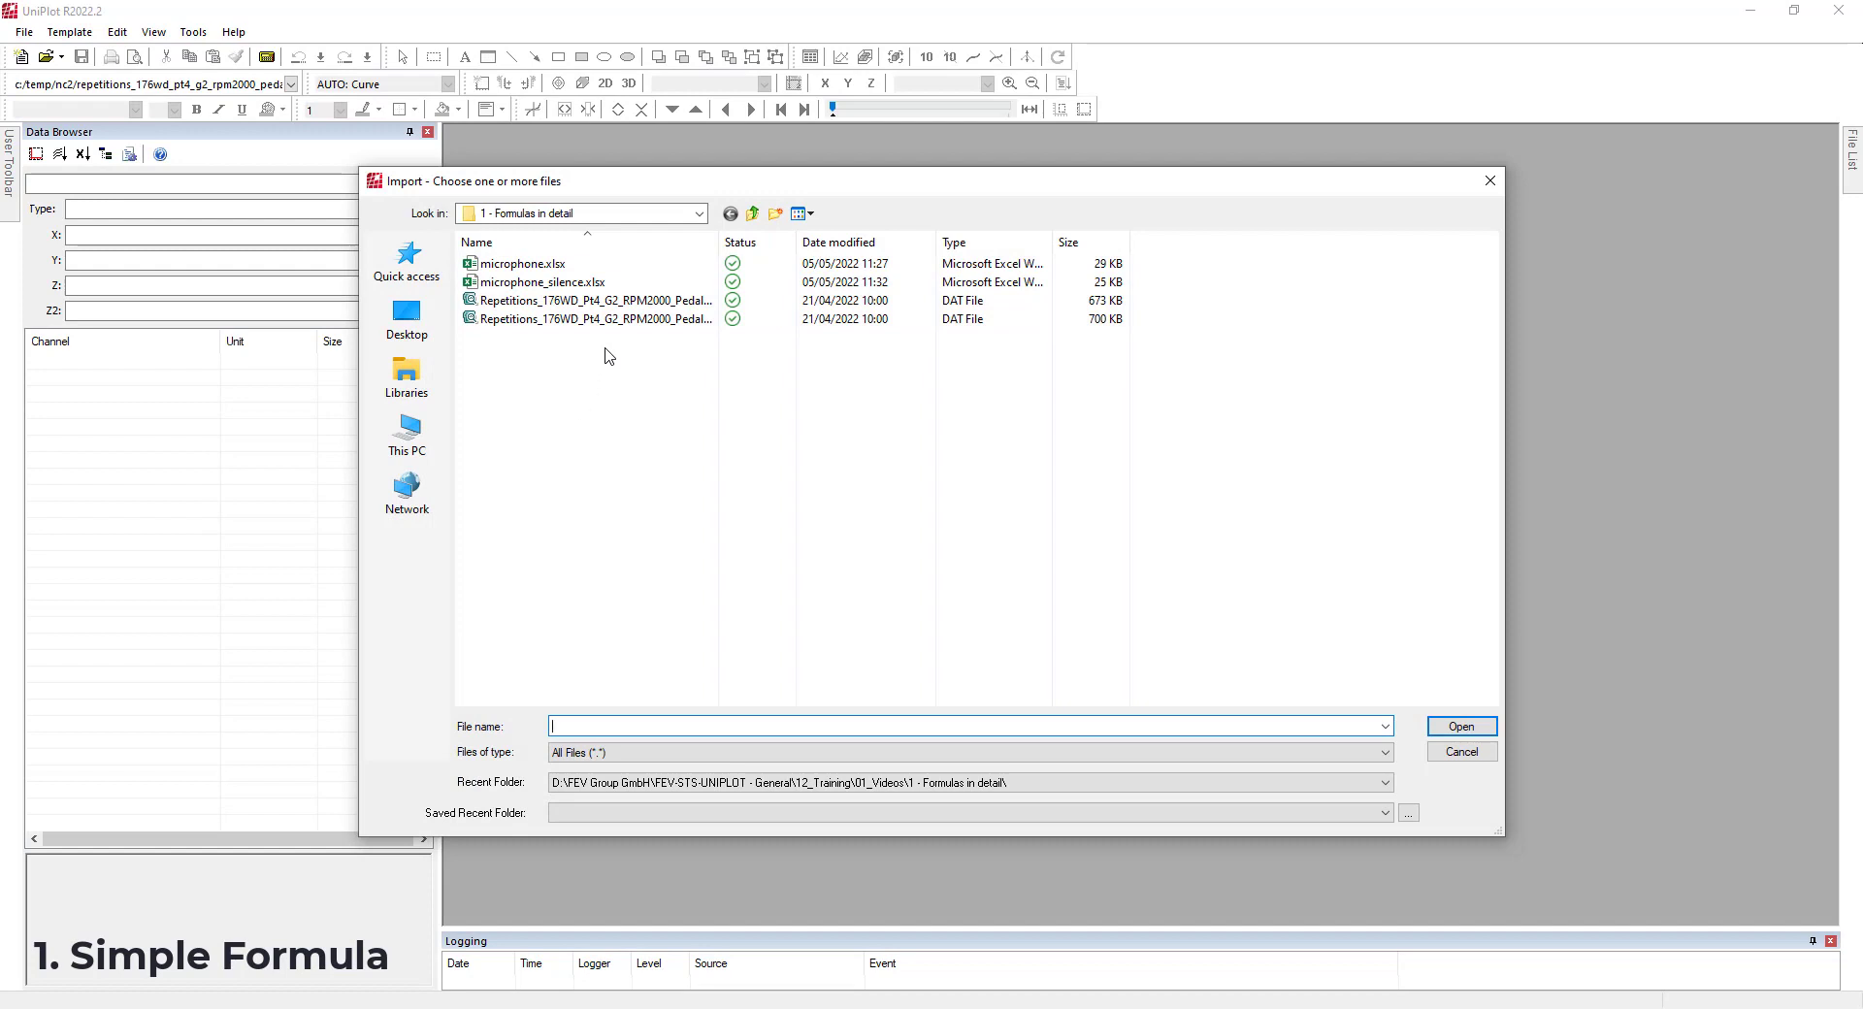
click(594, 300)
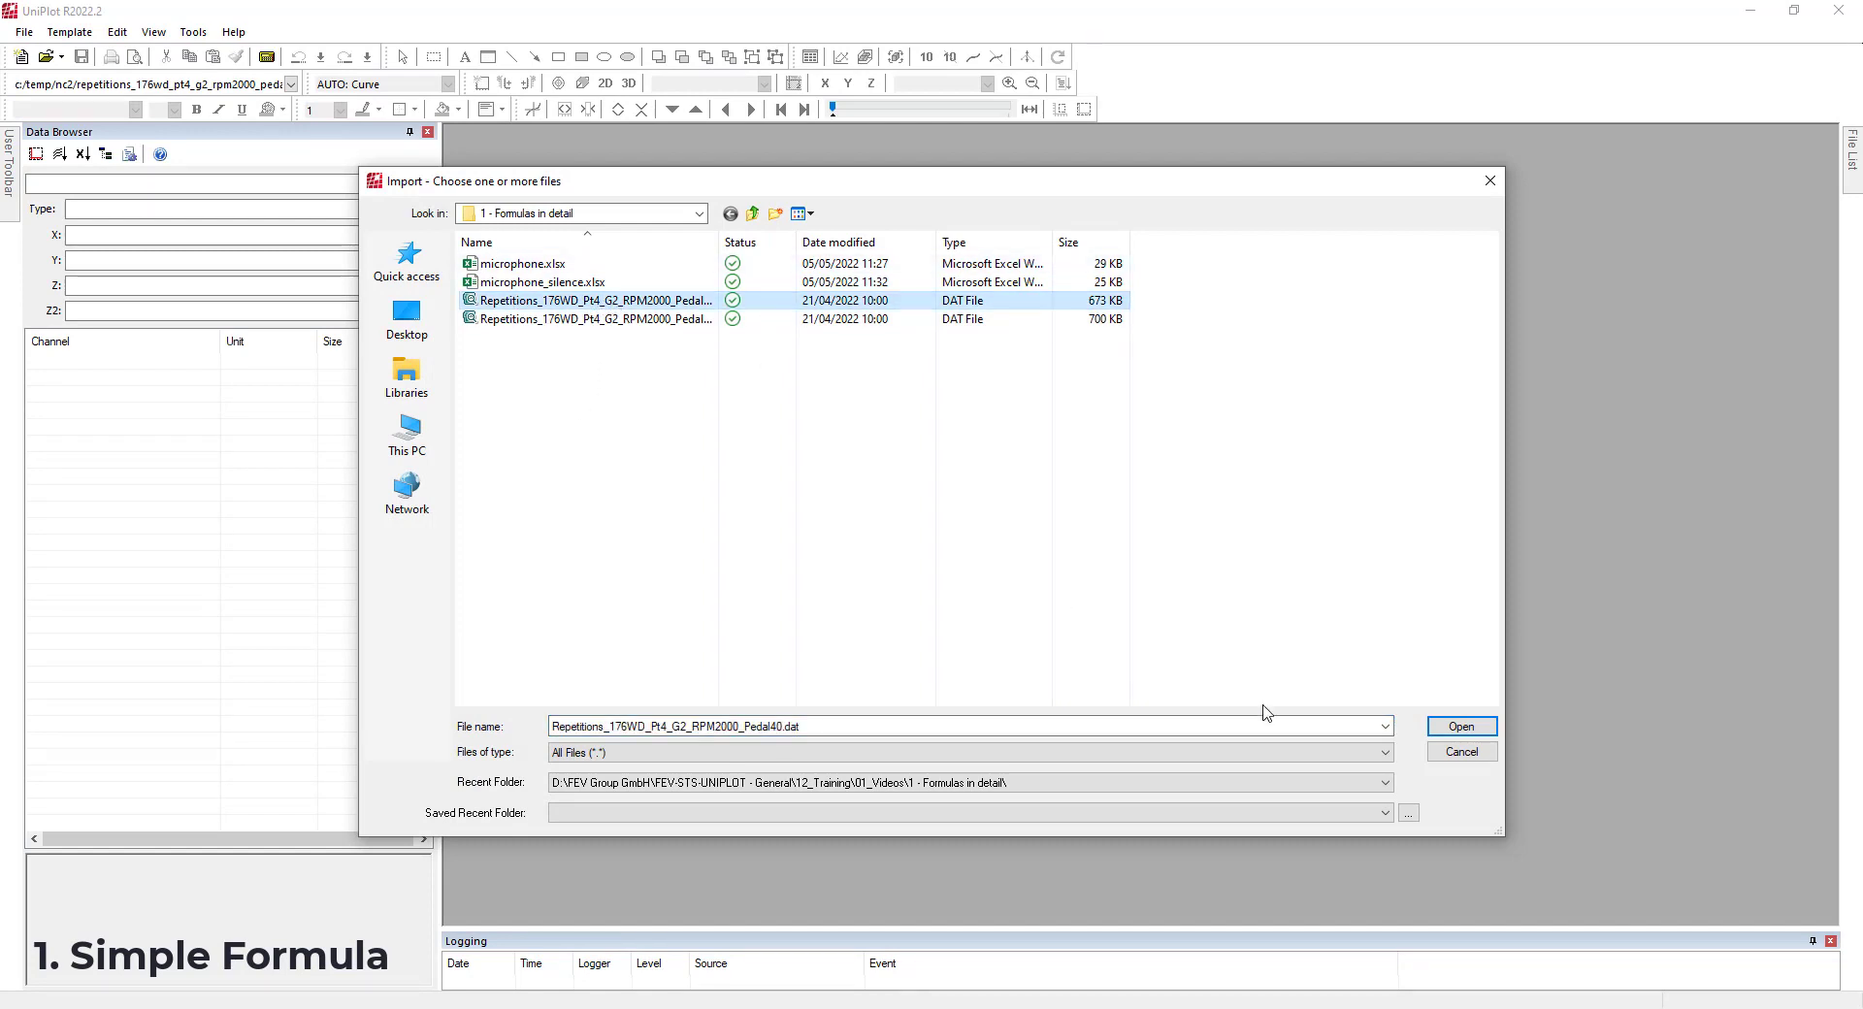
click(1462, 728)
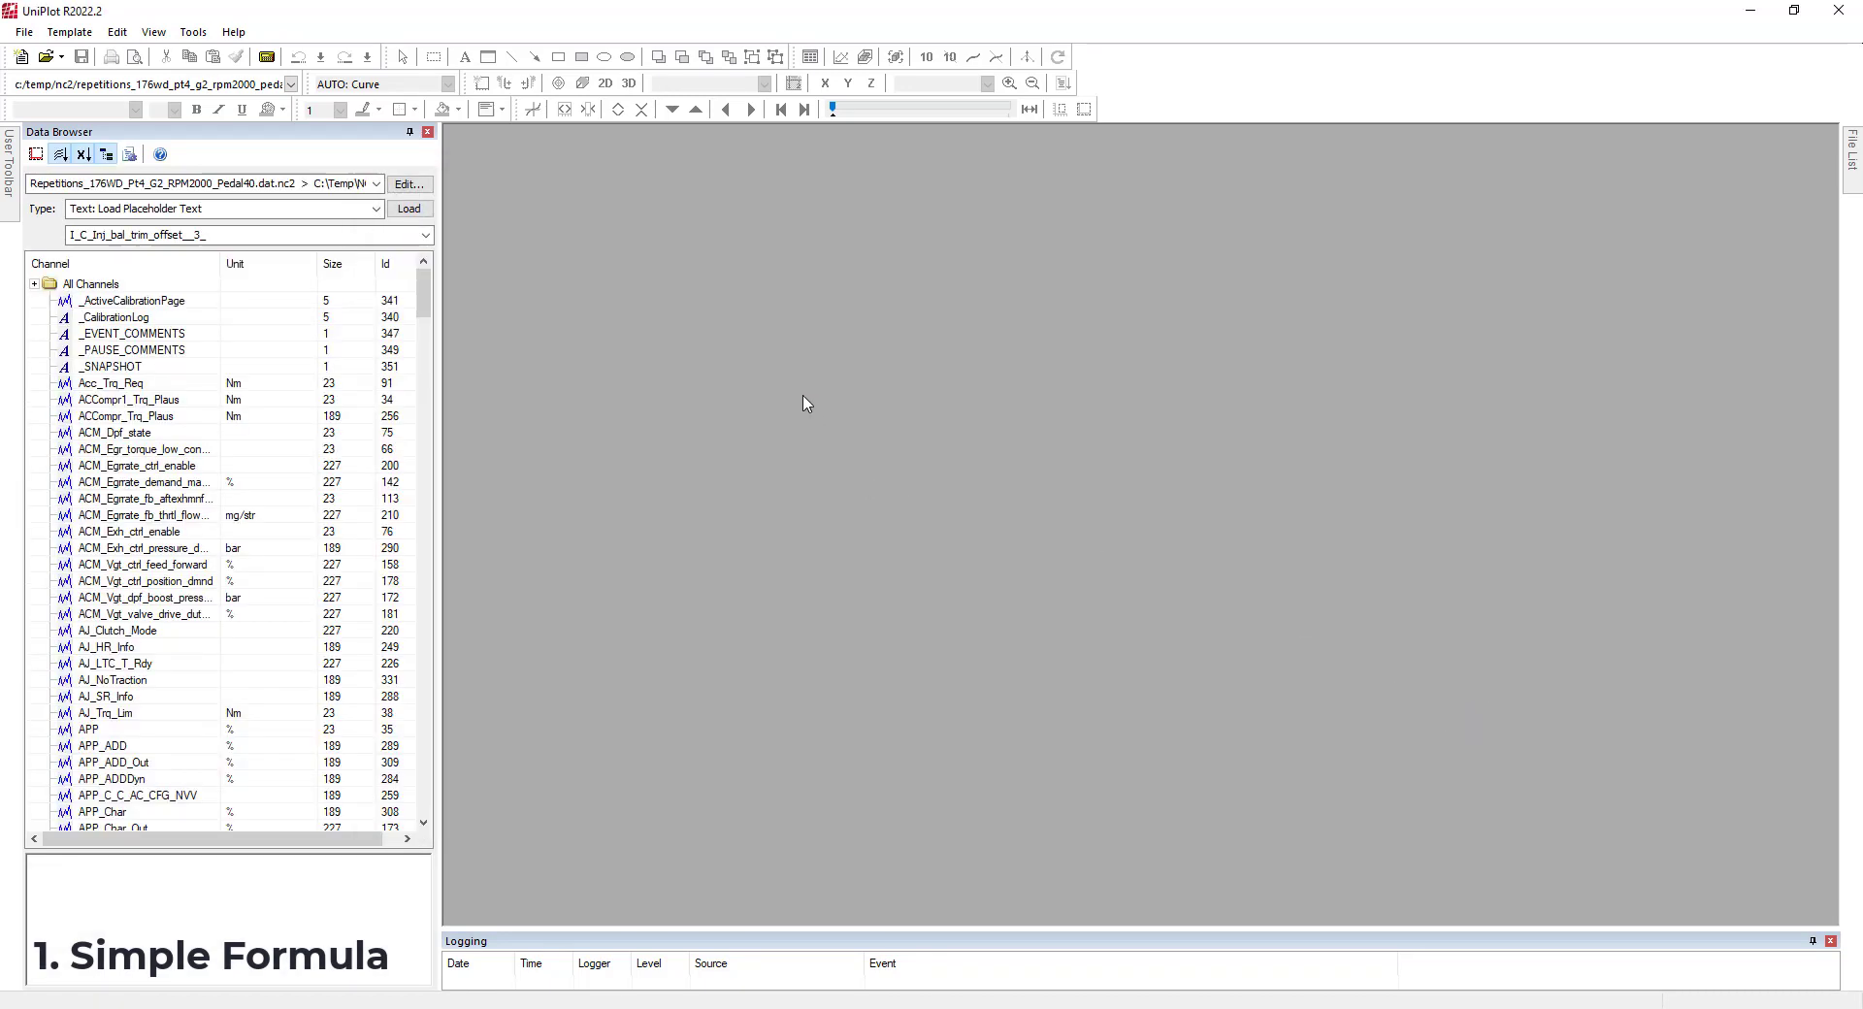
Step: Open the imported file in the data editor, select channel I_C_Inj_bal_trim_offset__0_ and show its preview plot
click(405, 184)
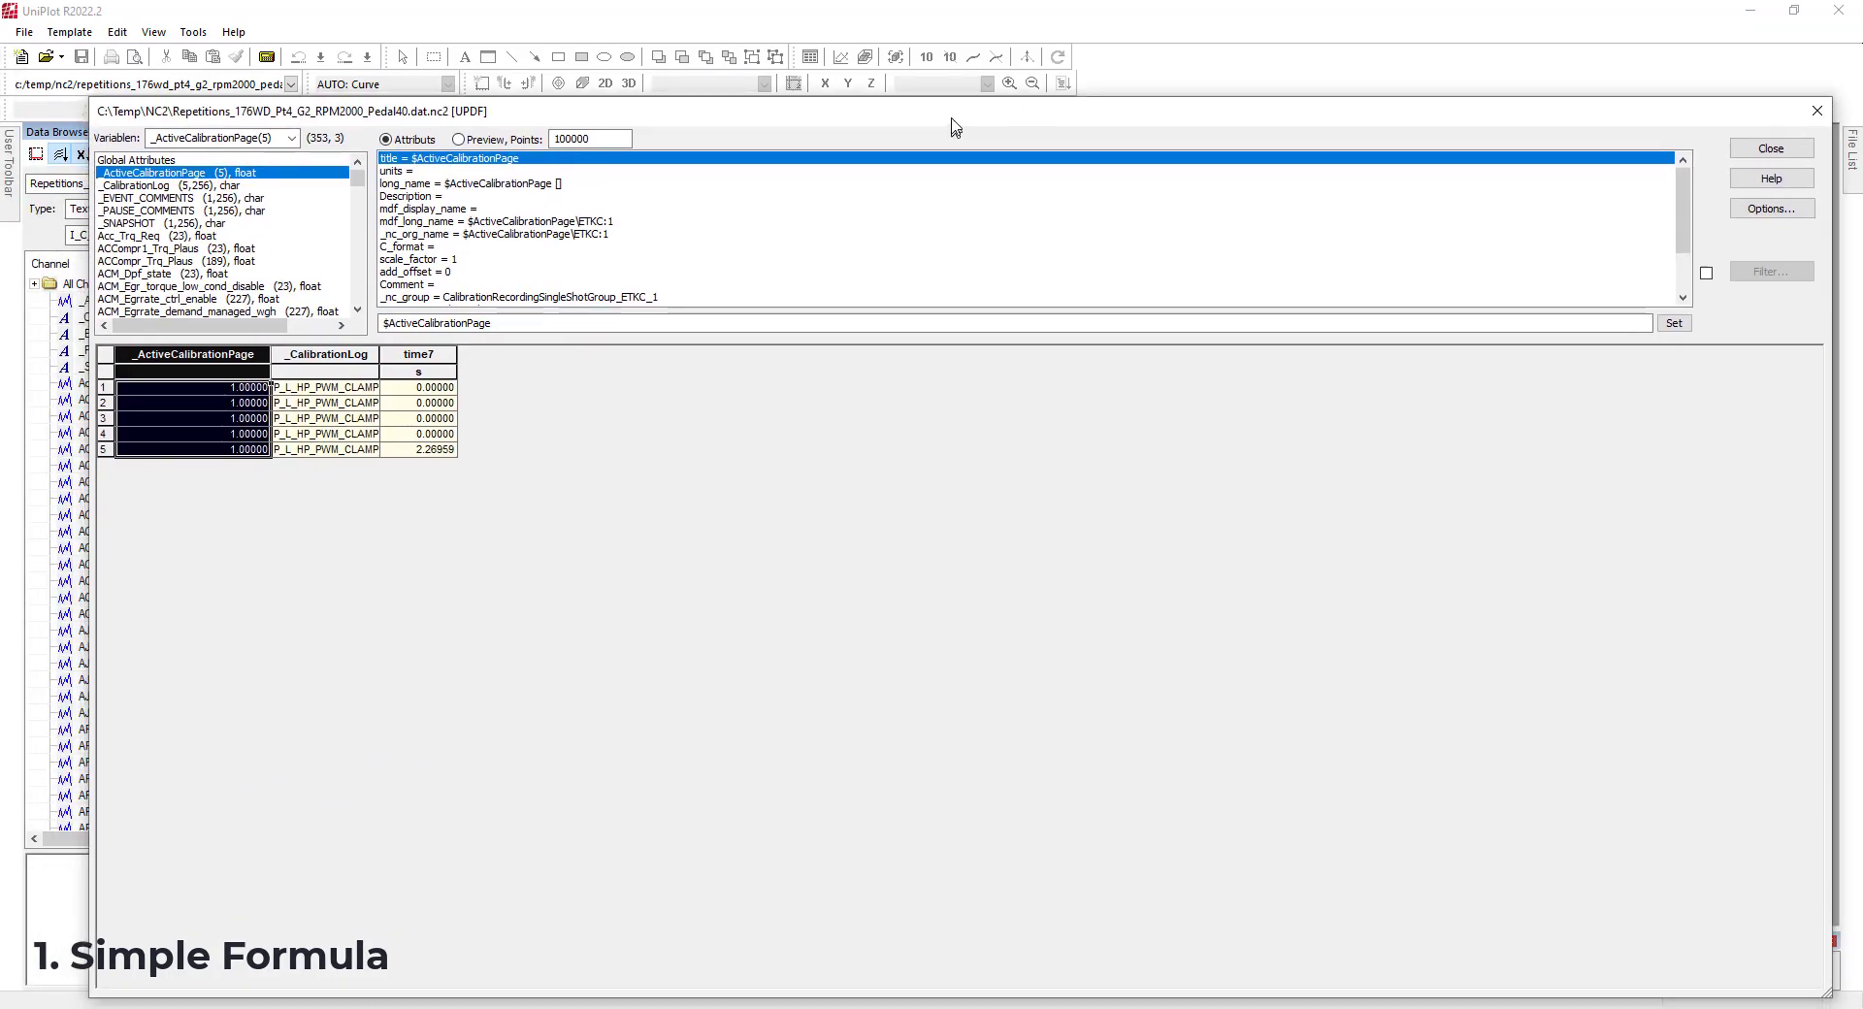
click(213, 70)
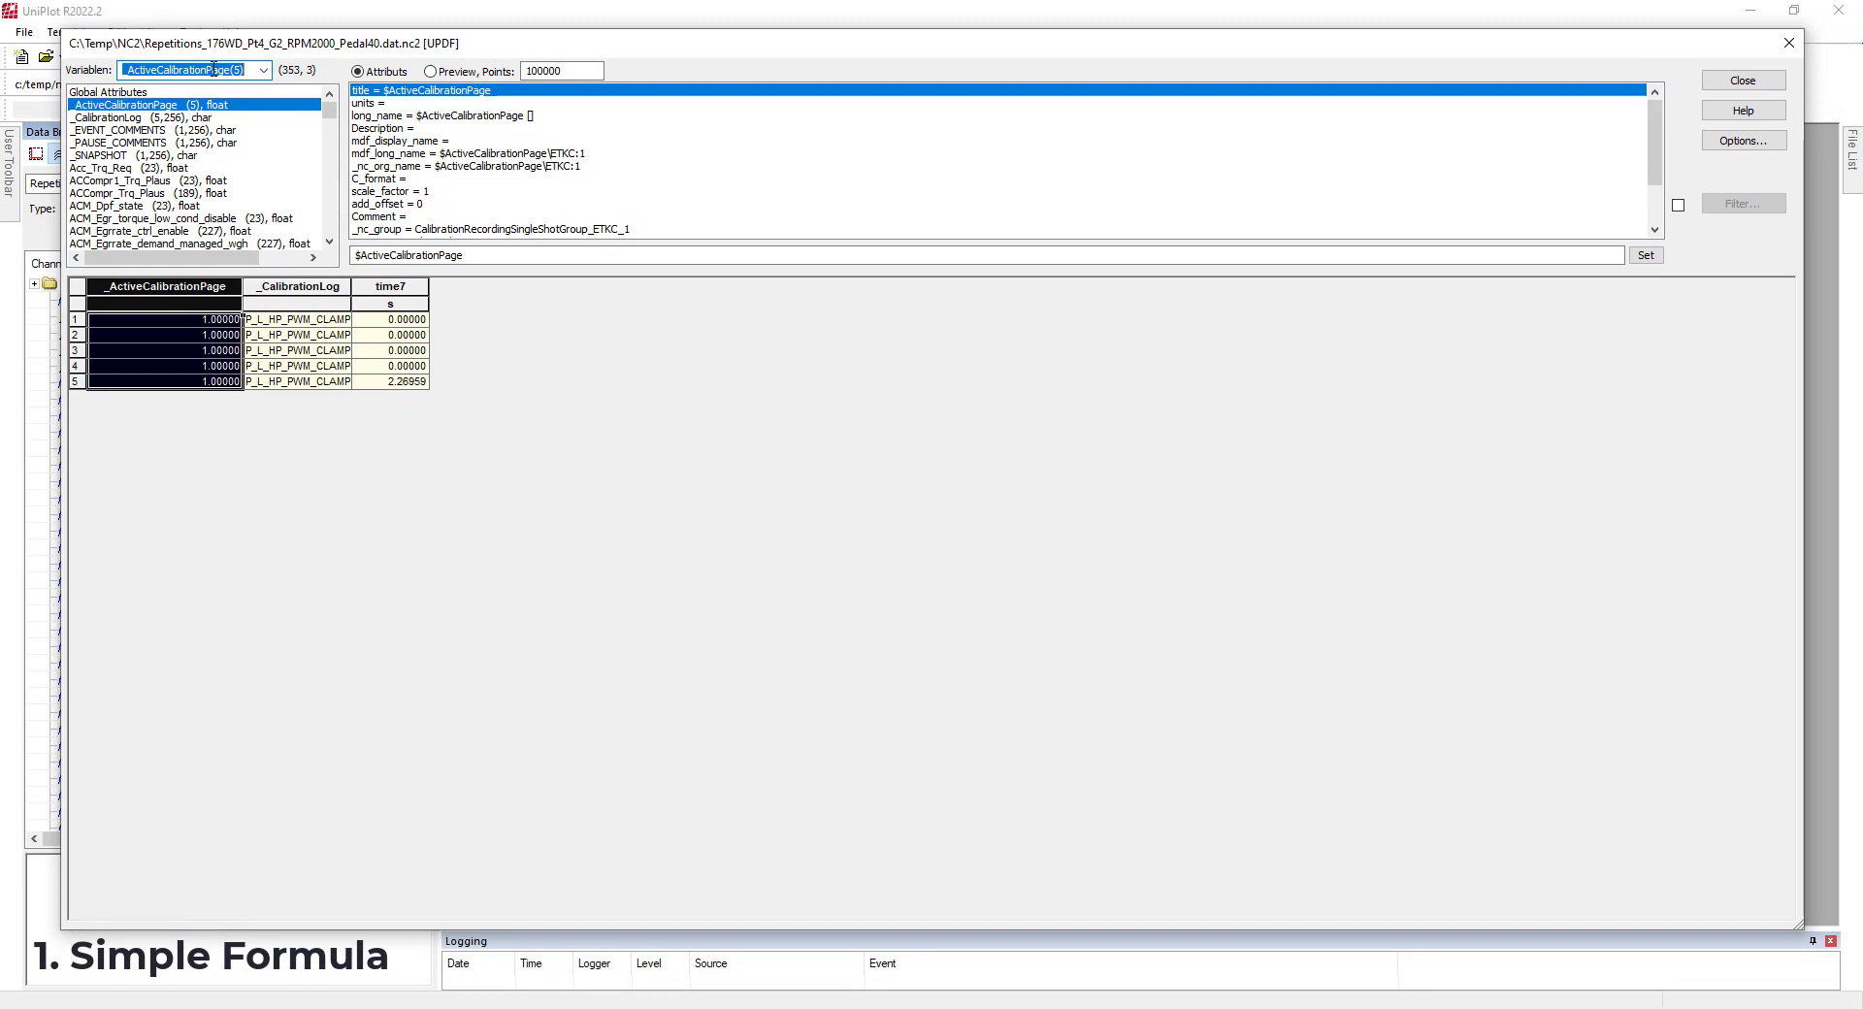
text(I_C_Inj_bal_trim_offset__0)
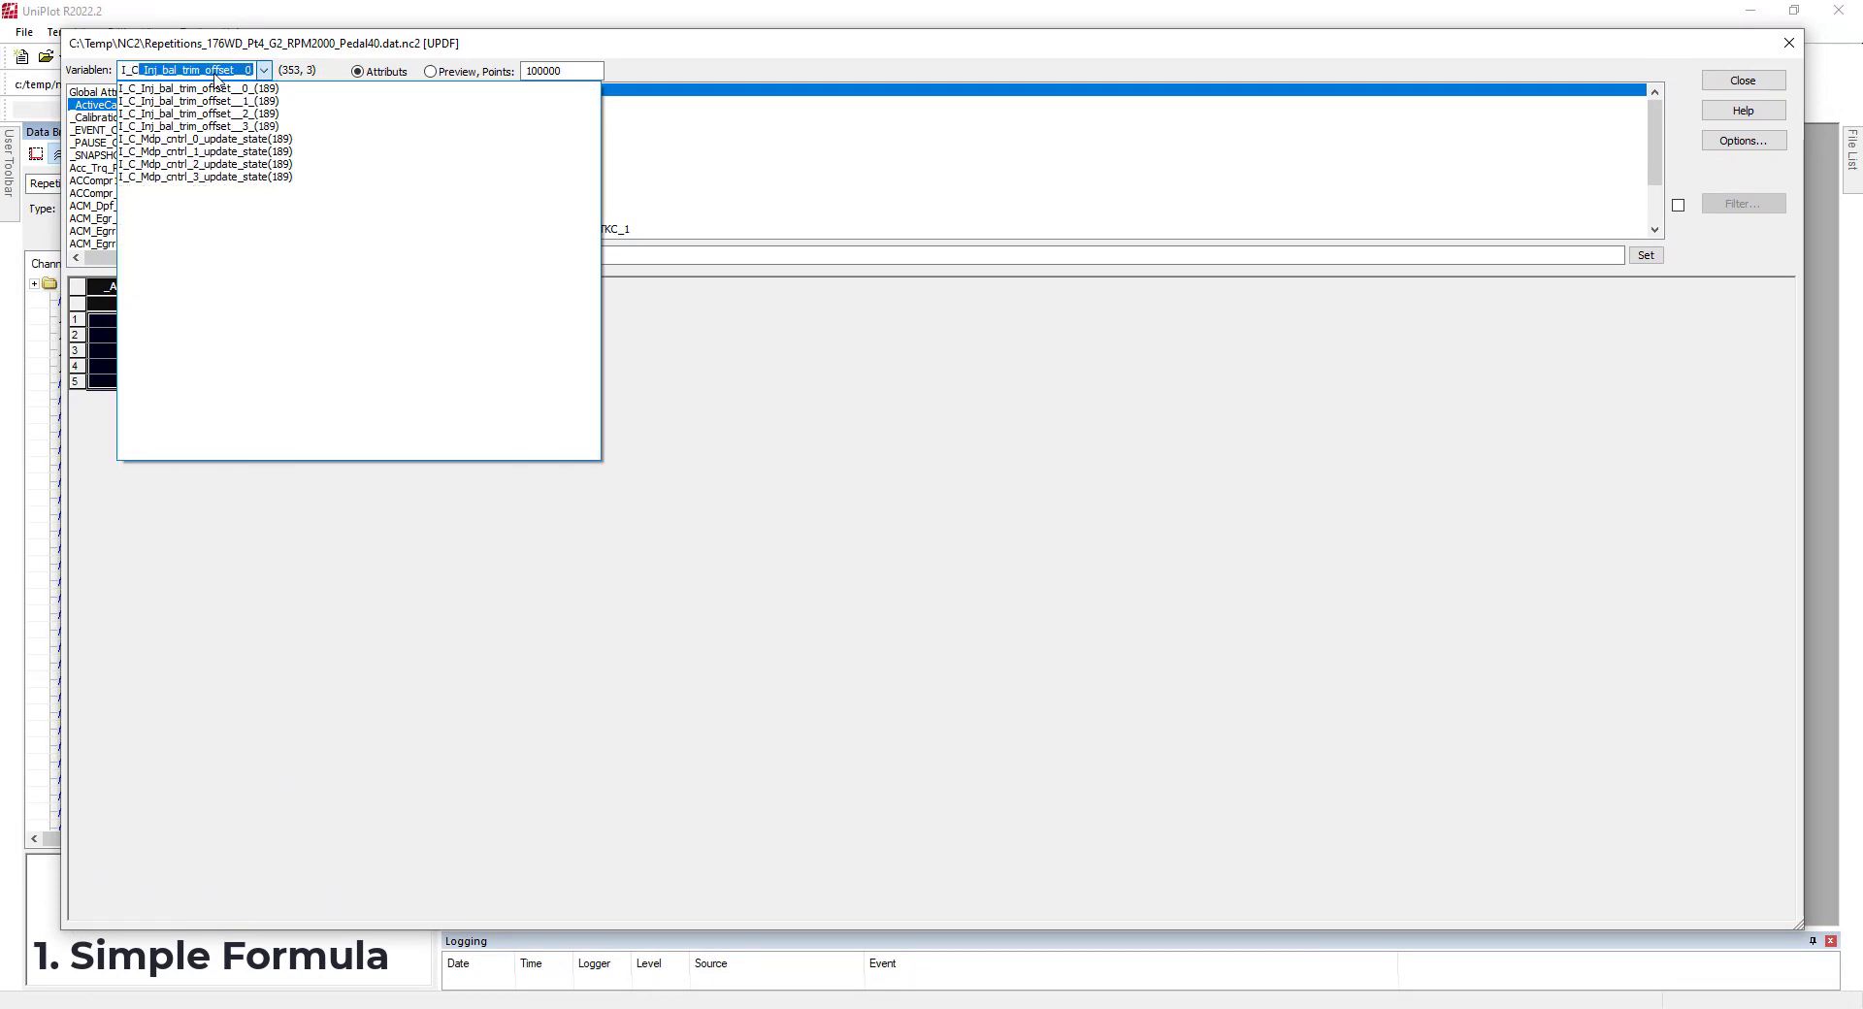
click(218, 89)
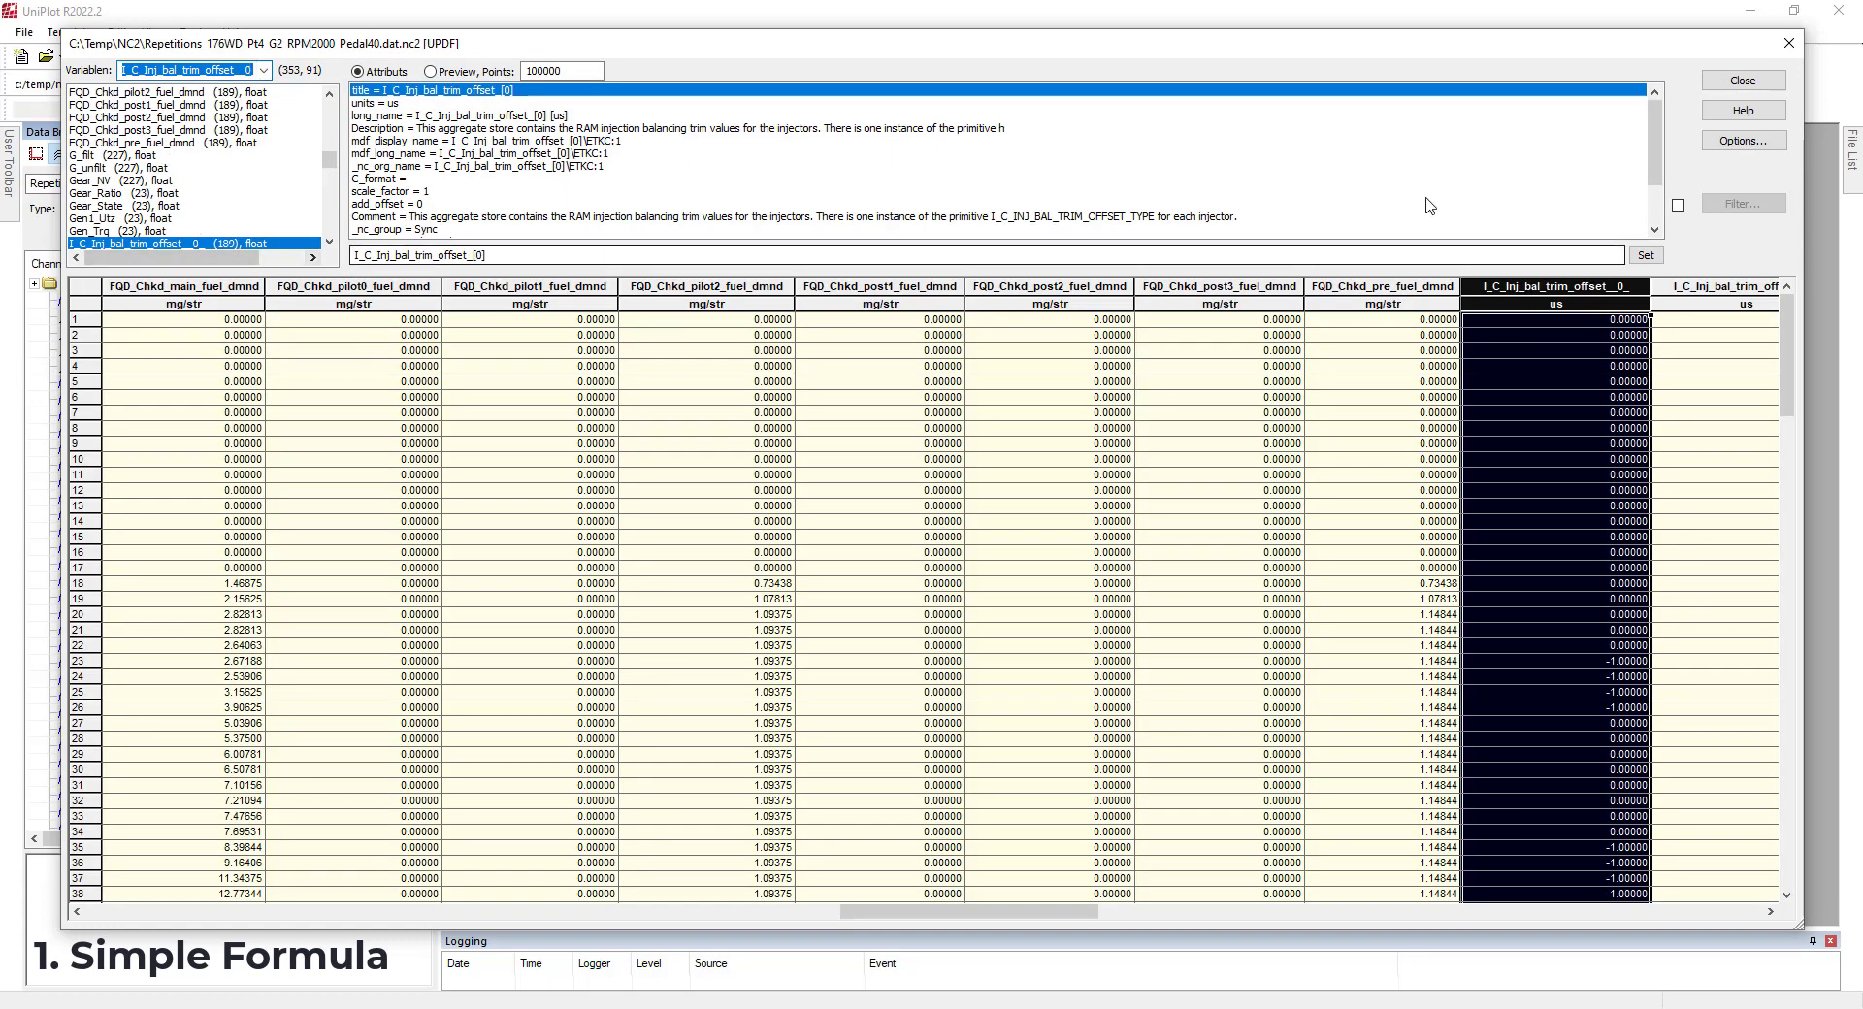
click(431, 71)
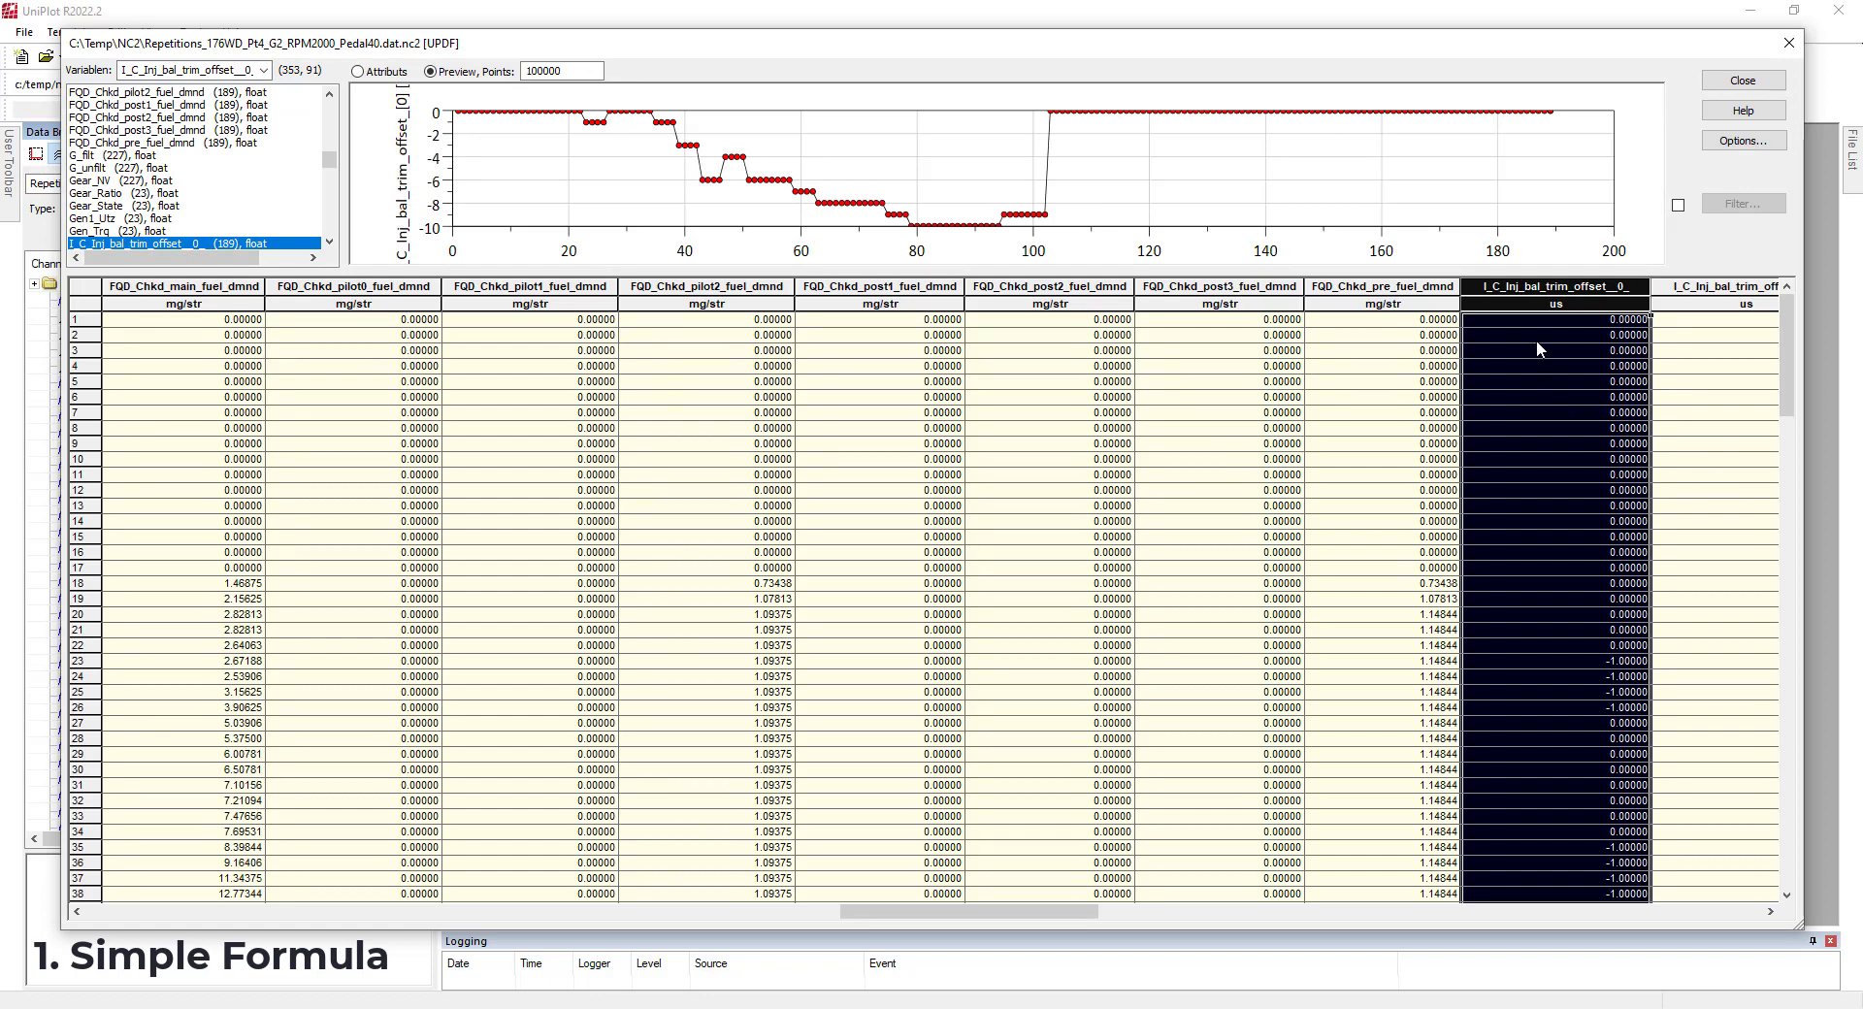
Step: Start a formula channel, clear the existing formula and enter "I_C_Inj_bal_trim_offset__0_ABS =" as the new channel's name
click(1536, 366)
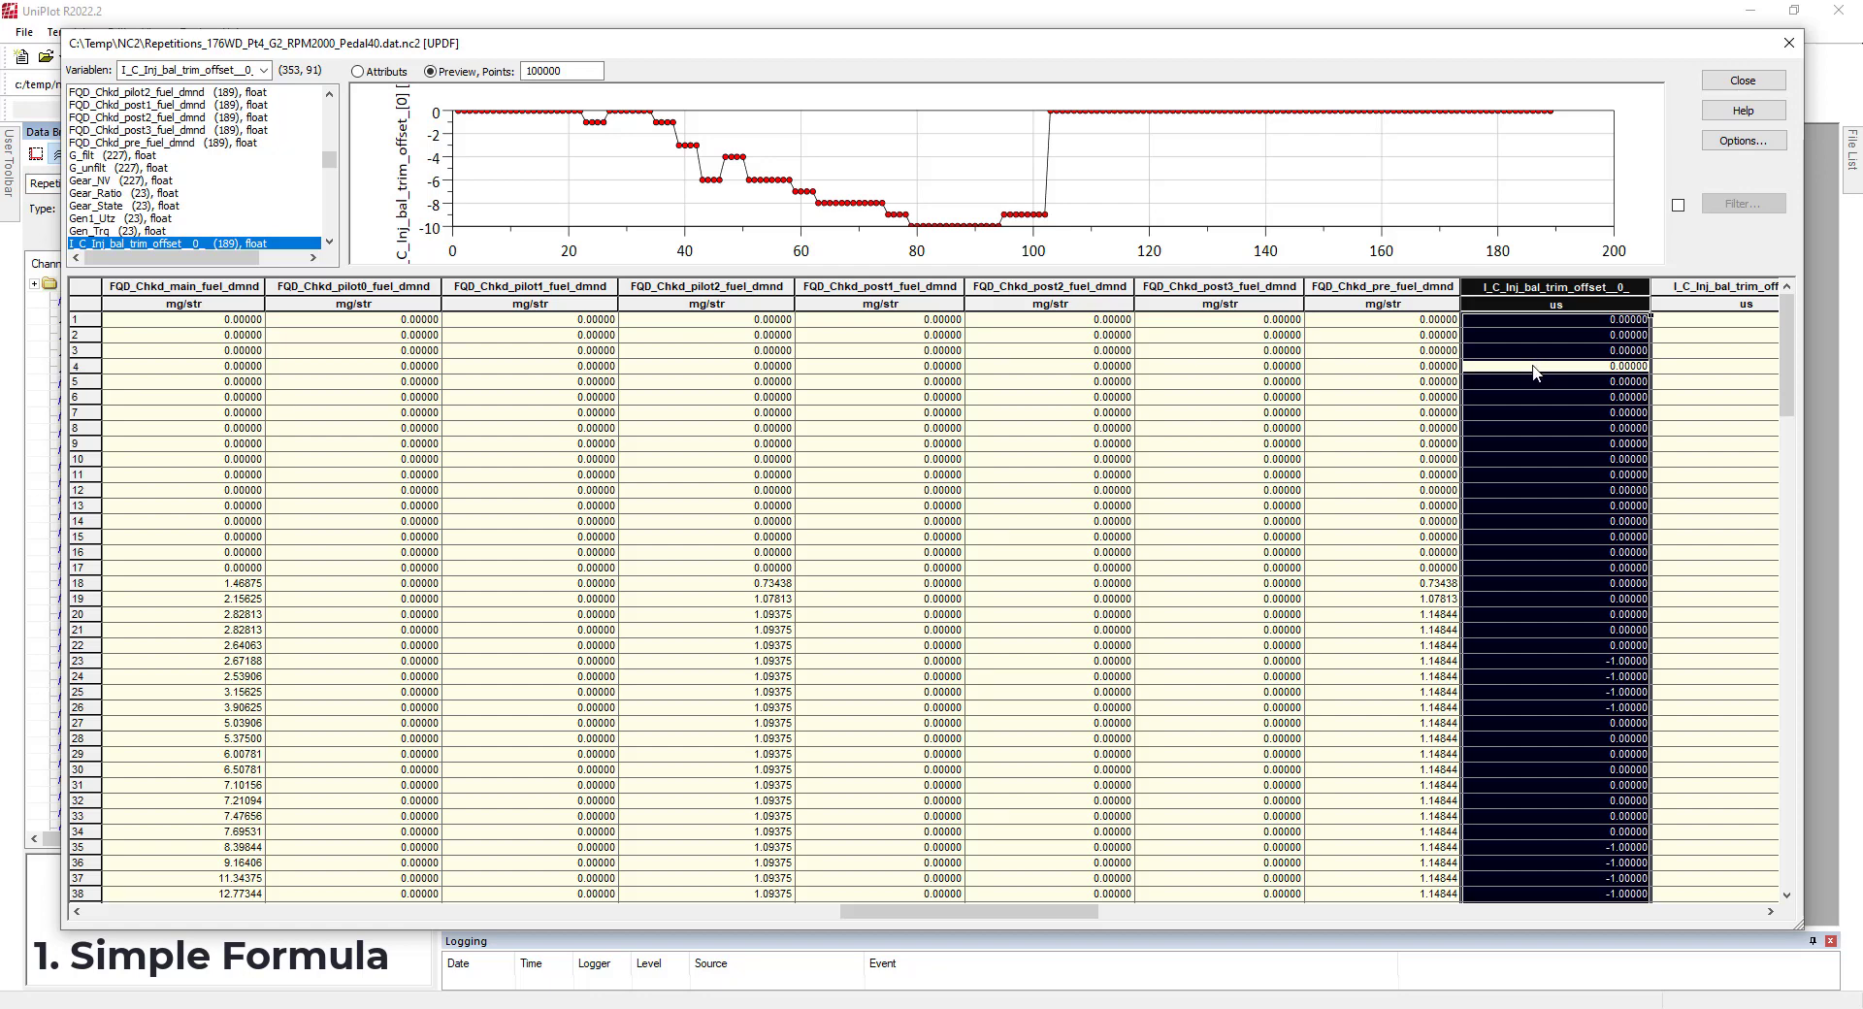
right_click(1536, 366)
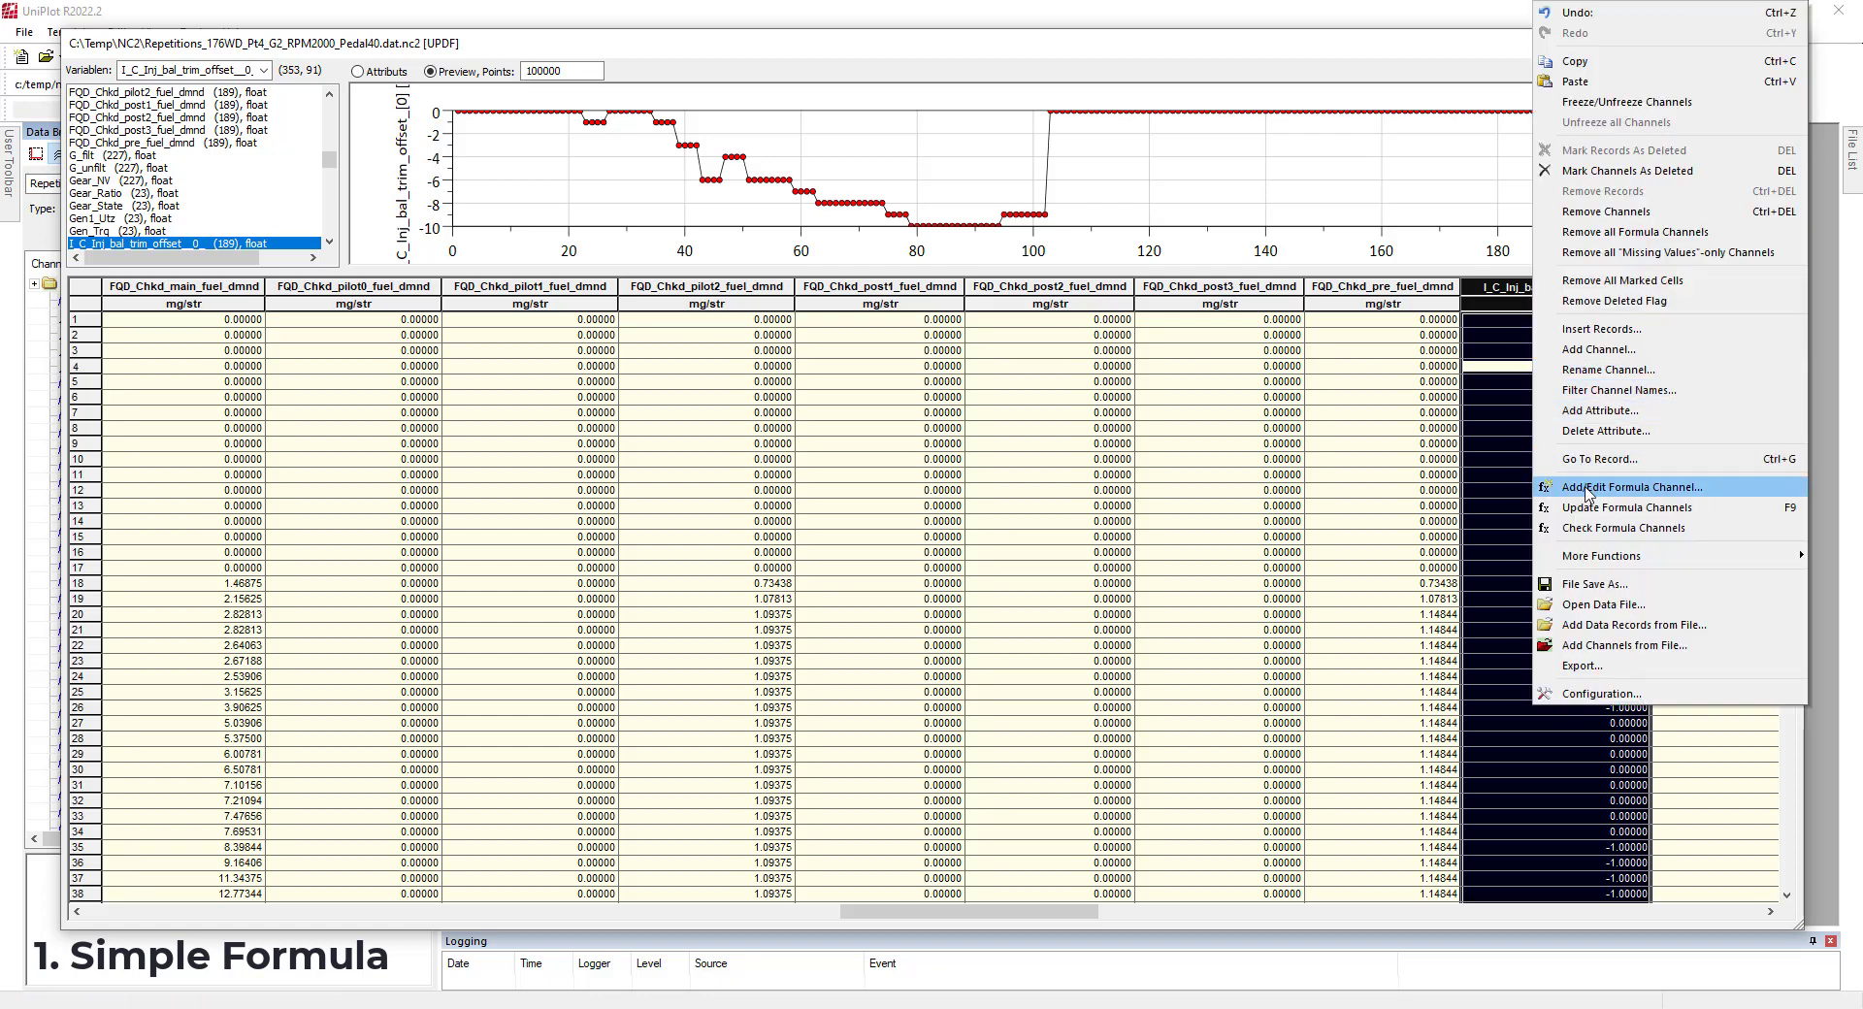
click(1684, 490)
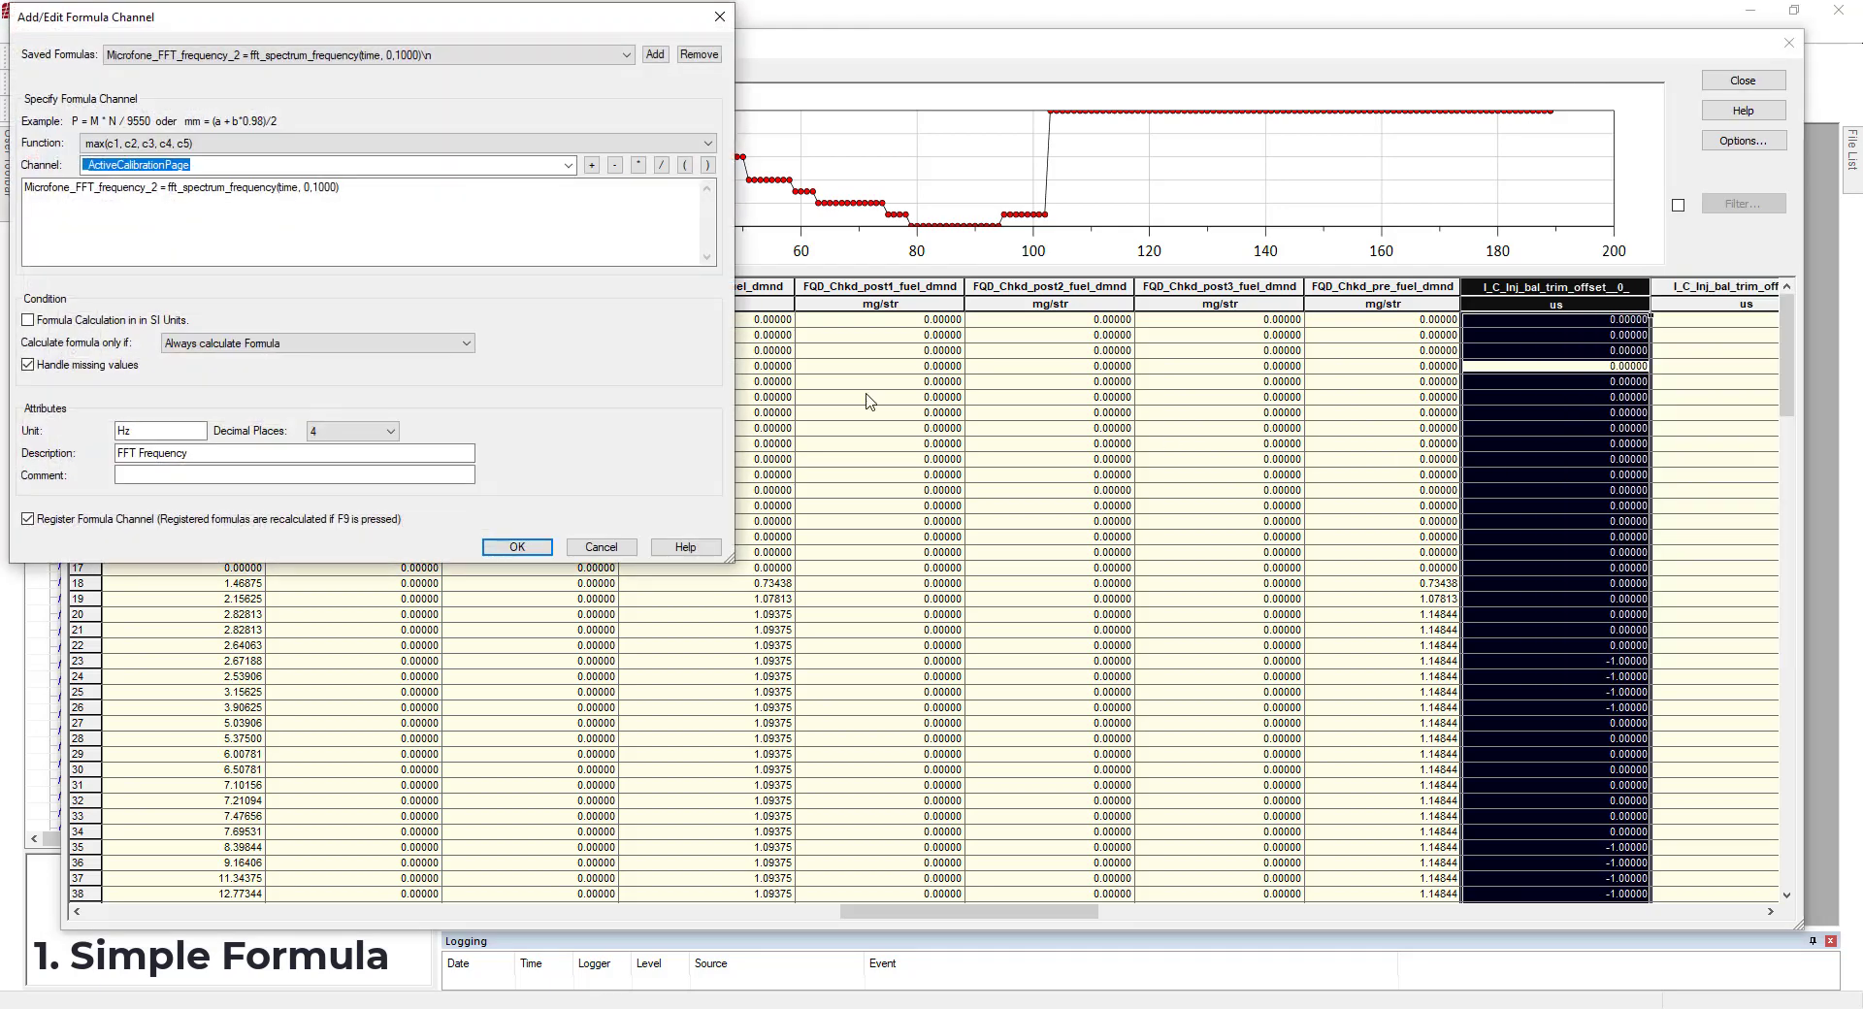
drag(490, 17, 822, 345)
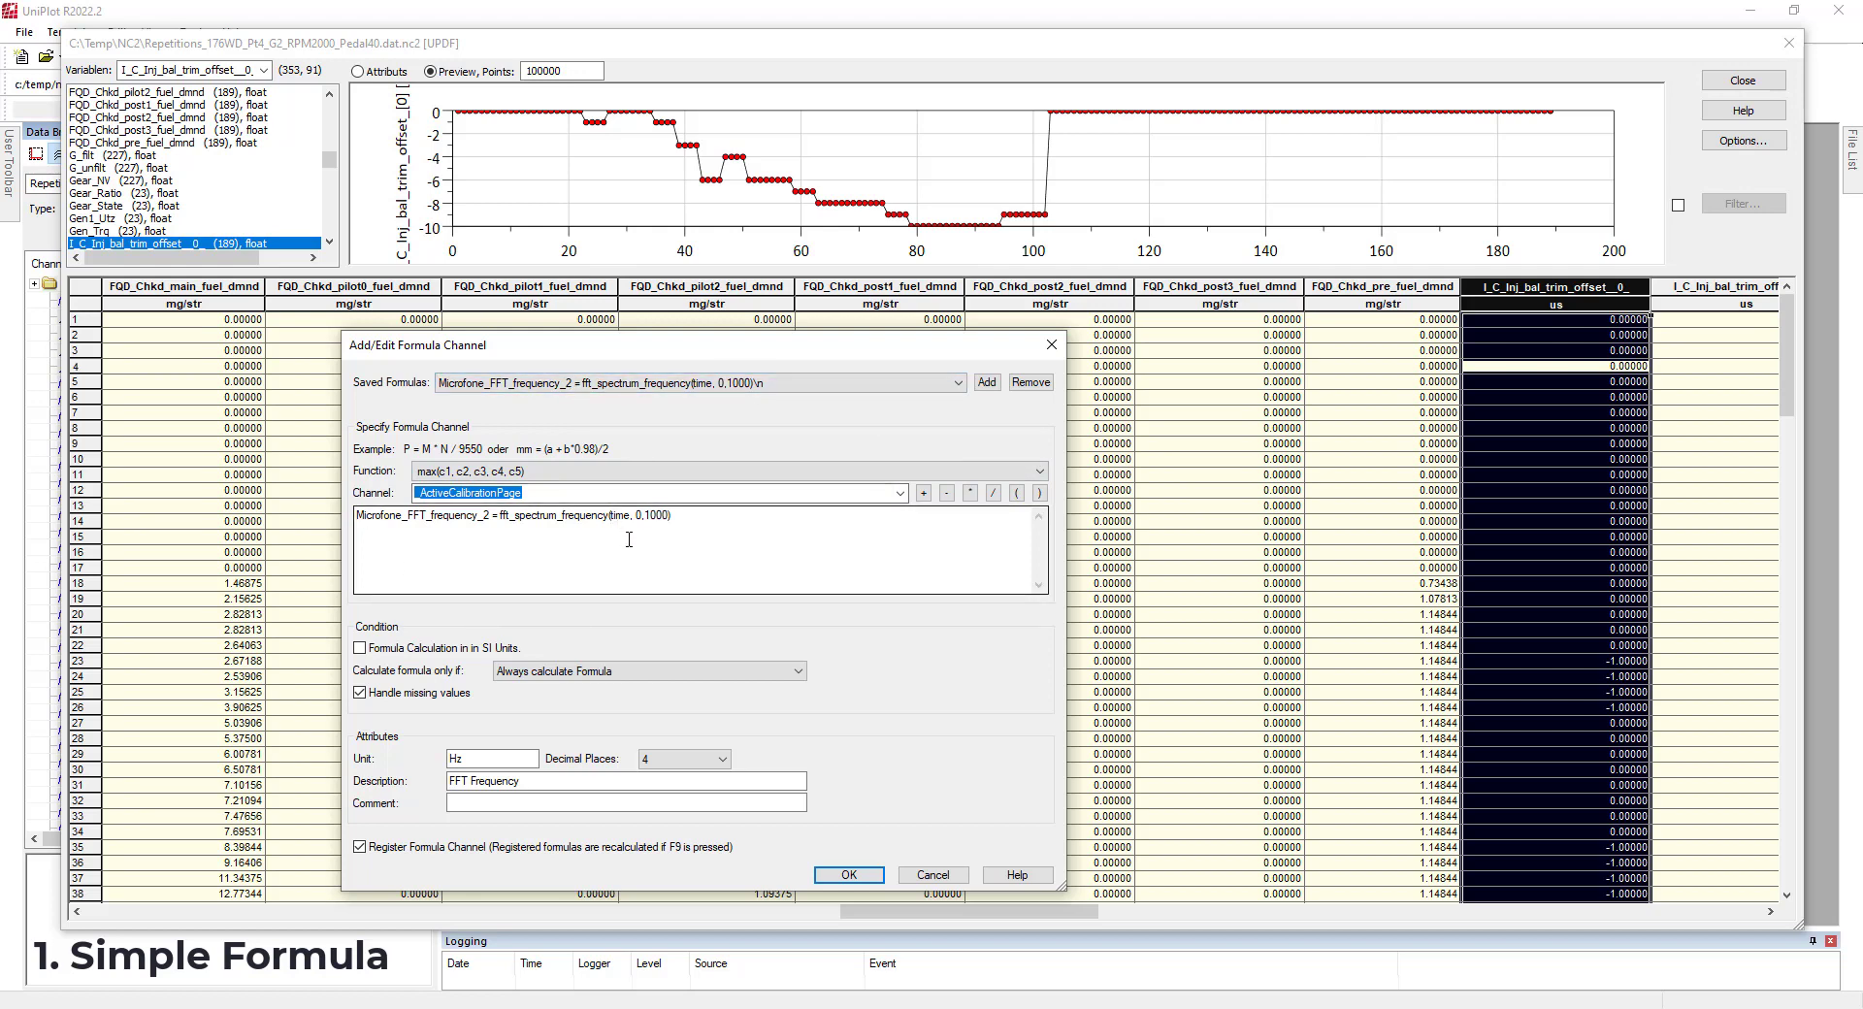
key(ctrl+a)
key(Delete)
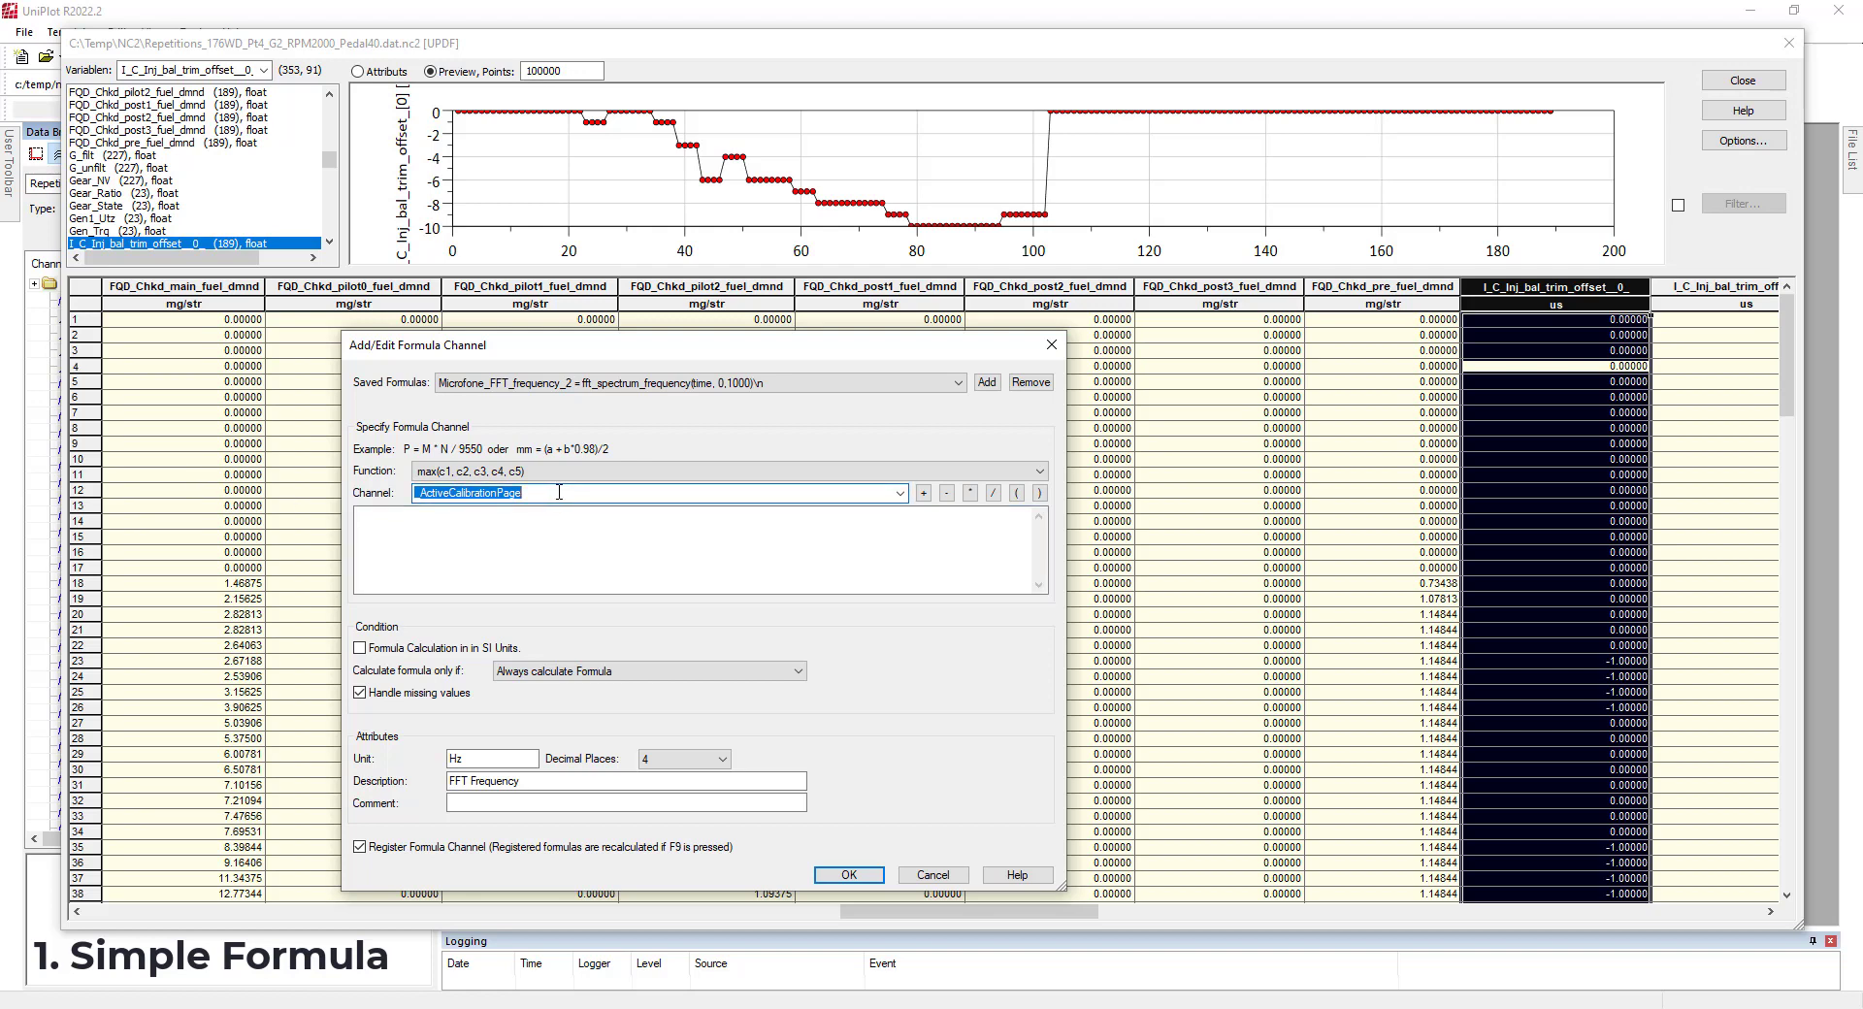
text(I_C_Inj_bal_trim_offset__0_)
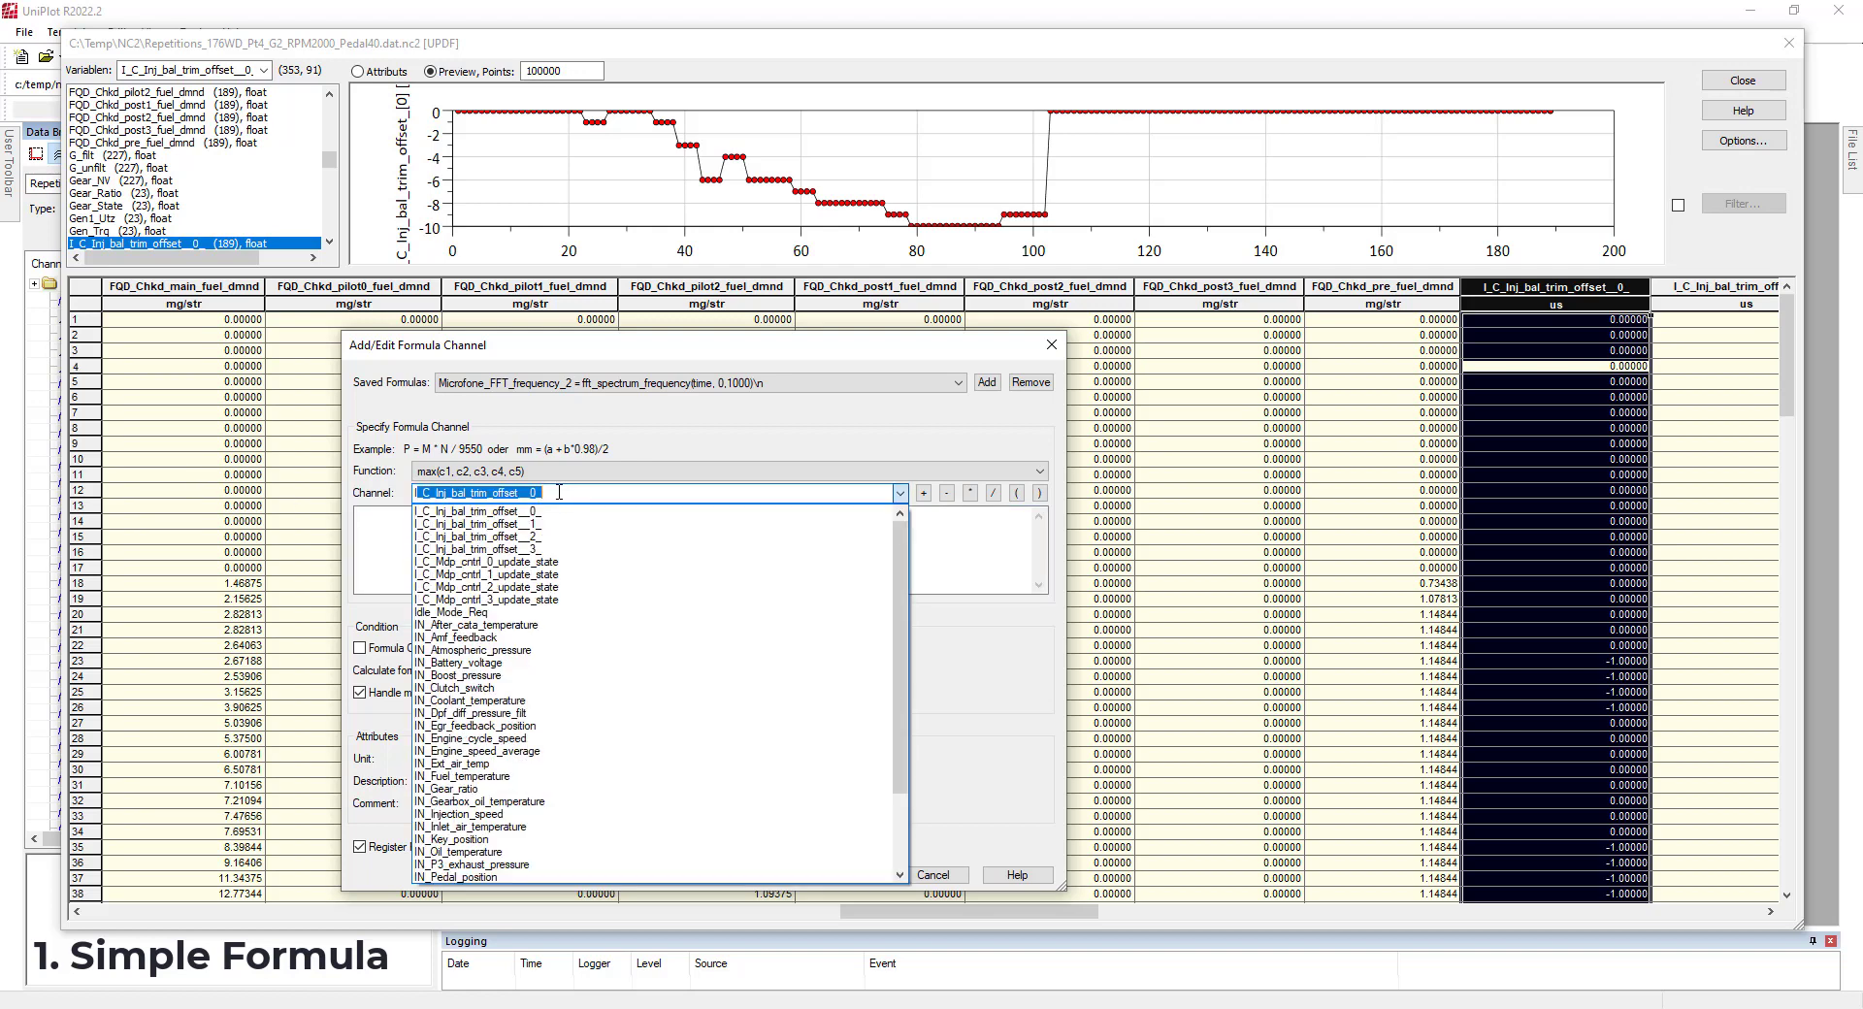
click(514, 512)
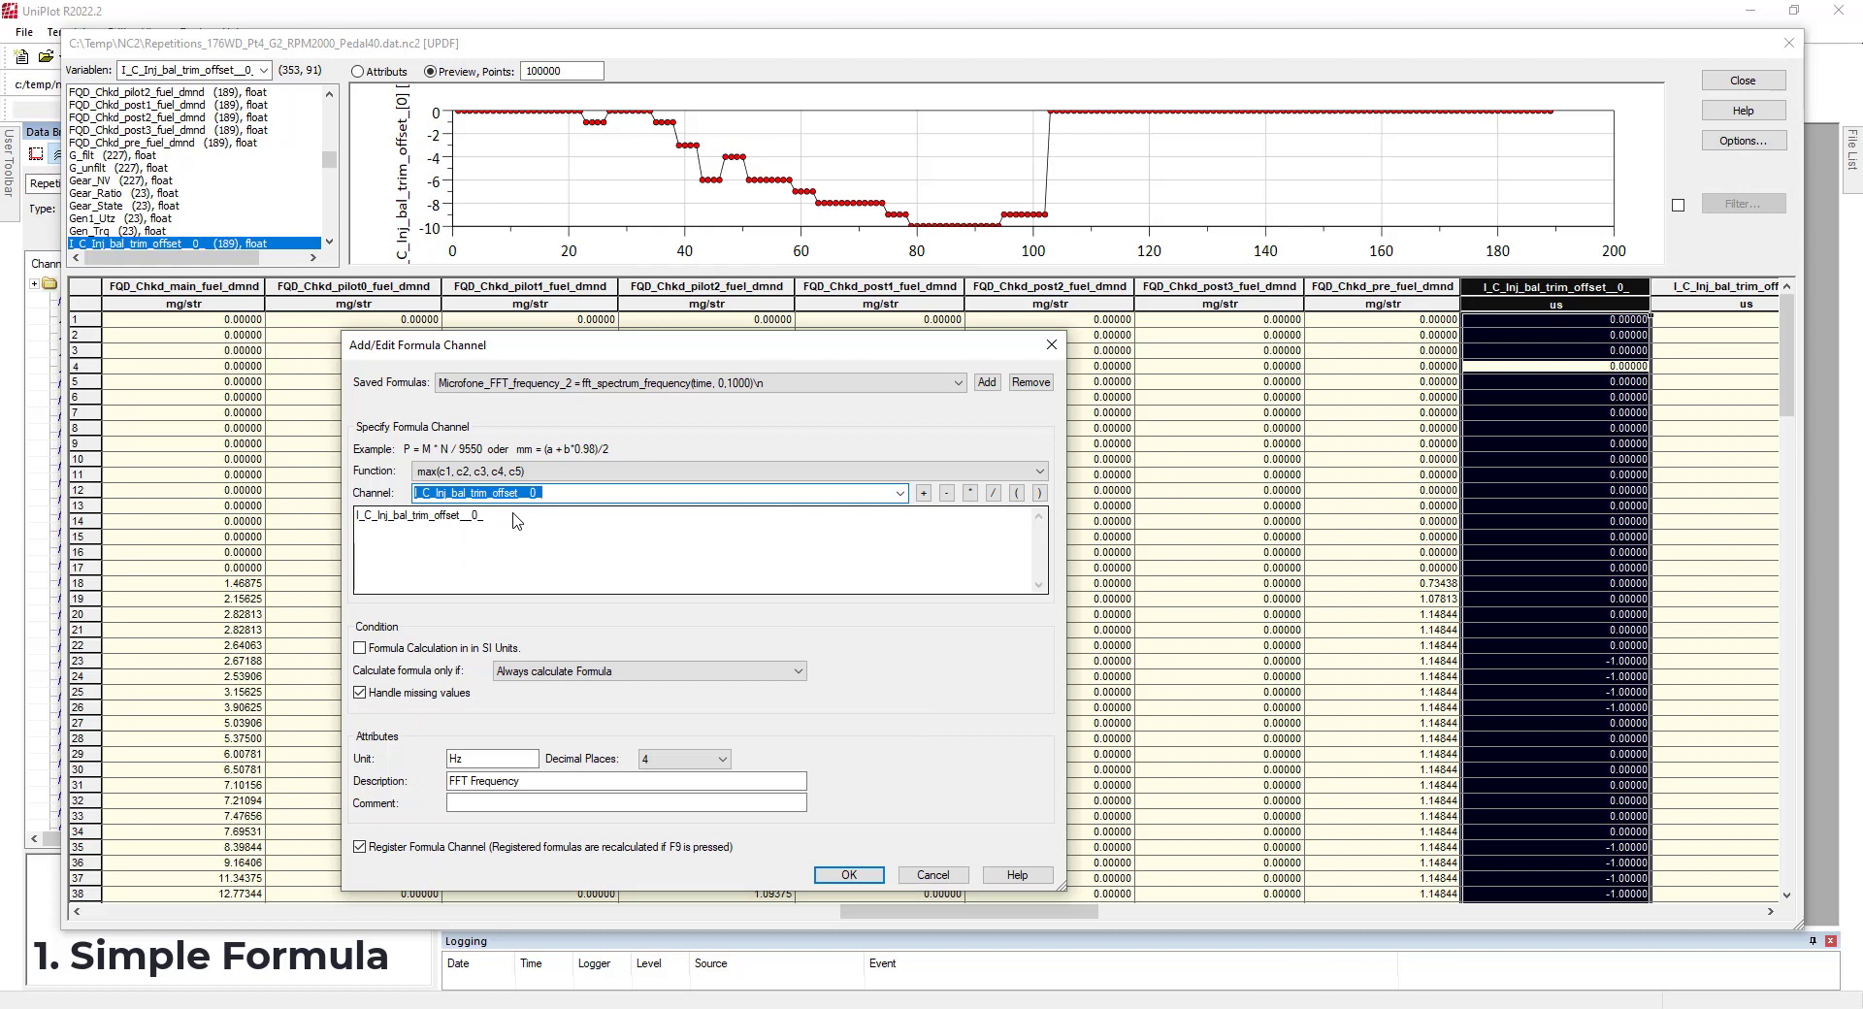
click(514, 514)
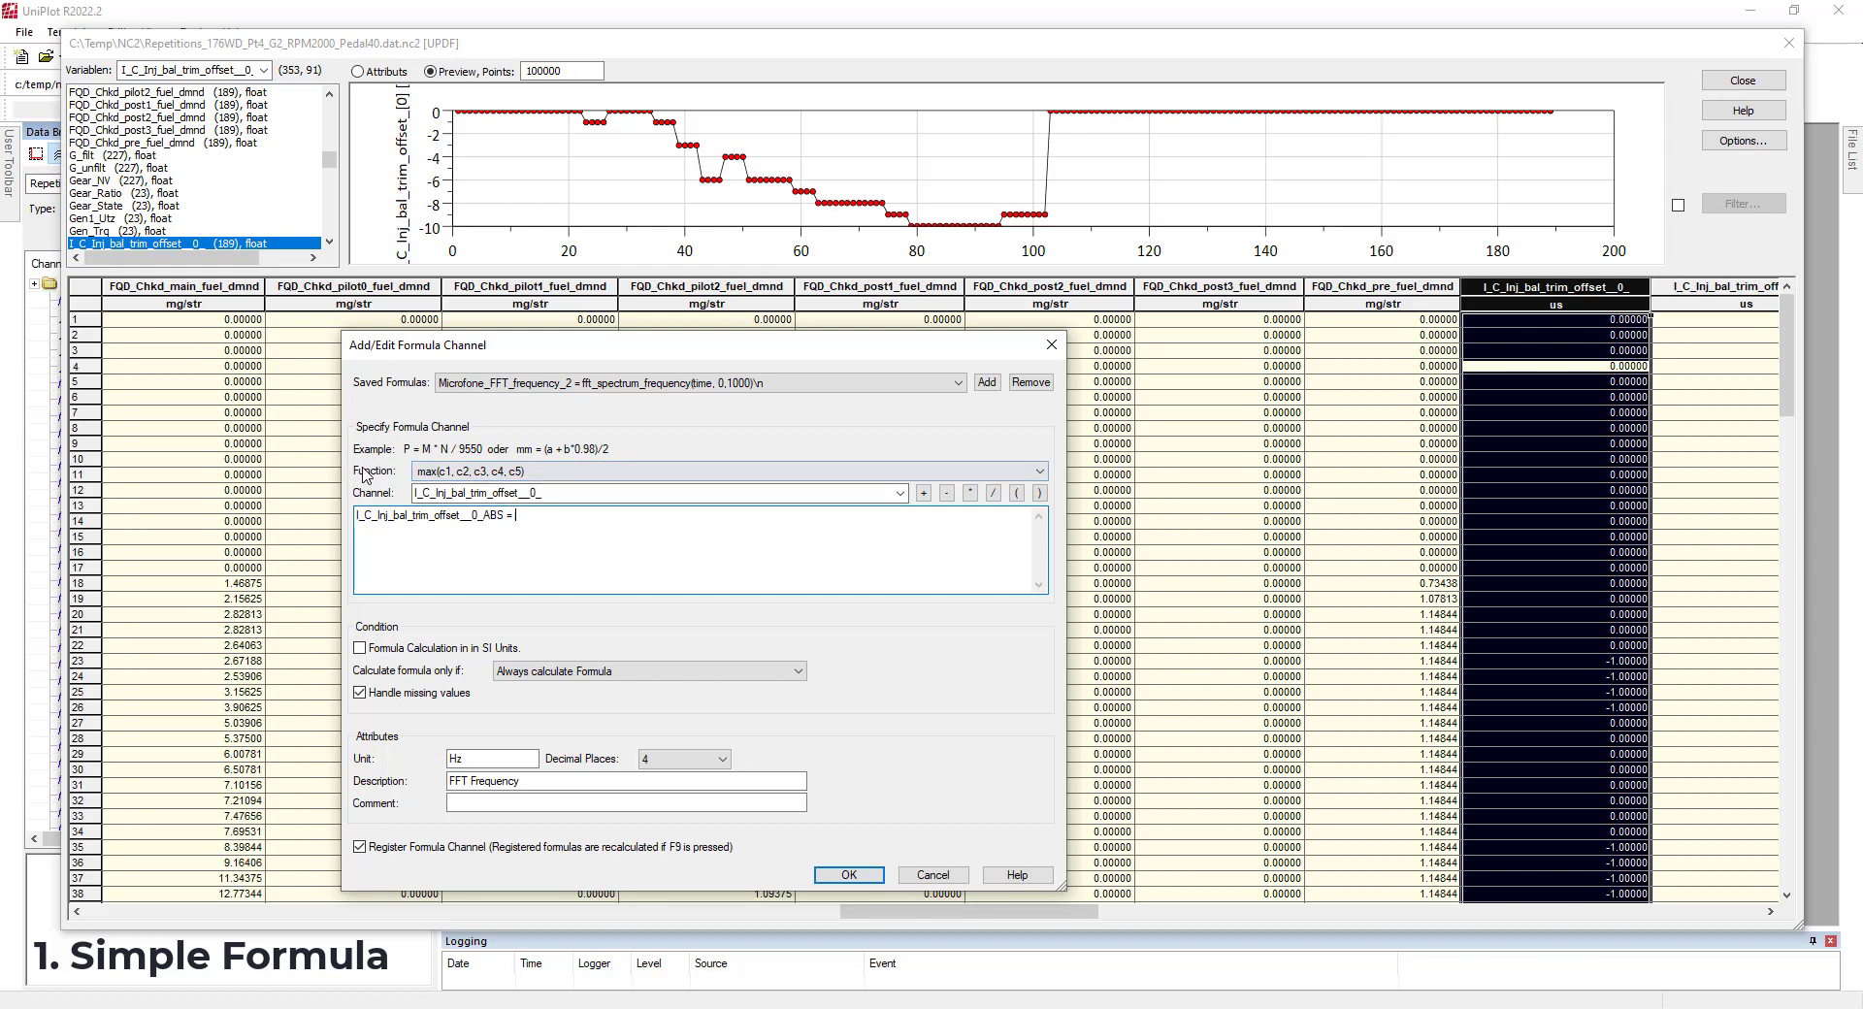
Step: Complete the formula with the abs(c) function, using channel I_C_Inj_bal_trim_offset__0_ as its argument
click(450, 472)
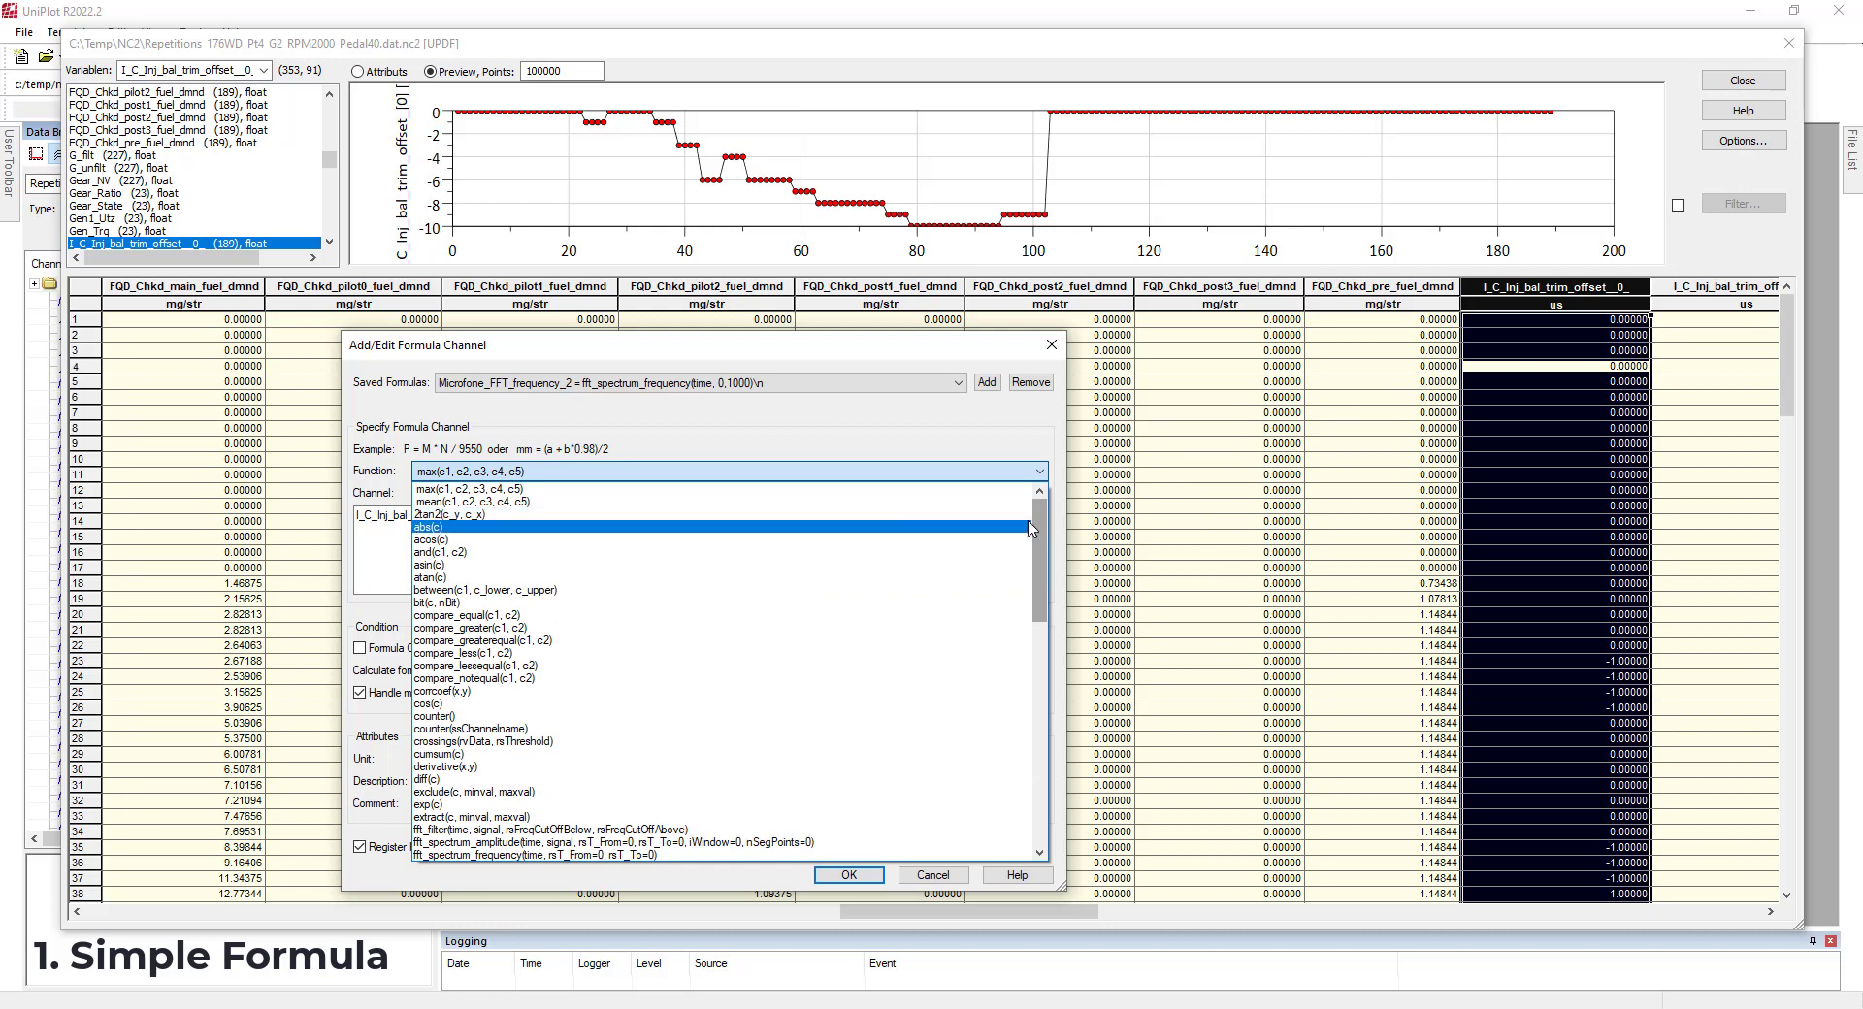
drag(1041, 526, 1043, 527)
click(430, 526)
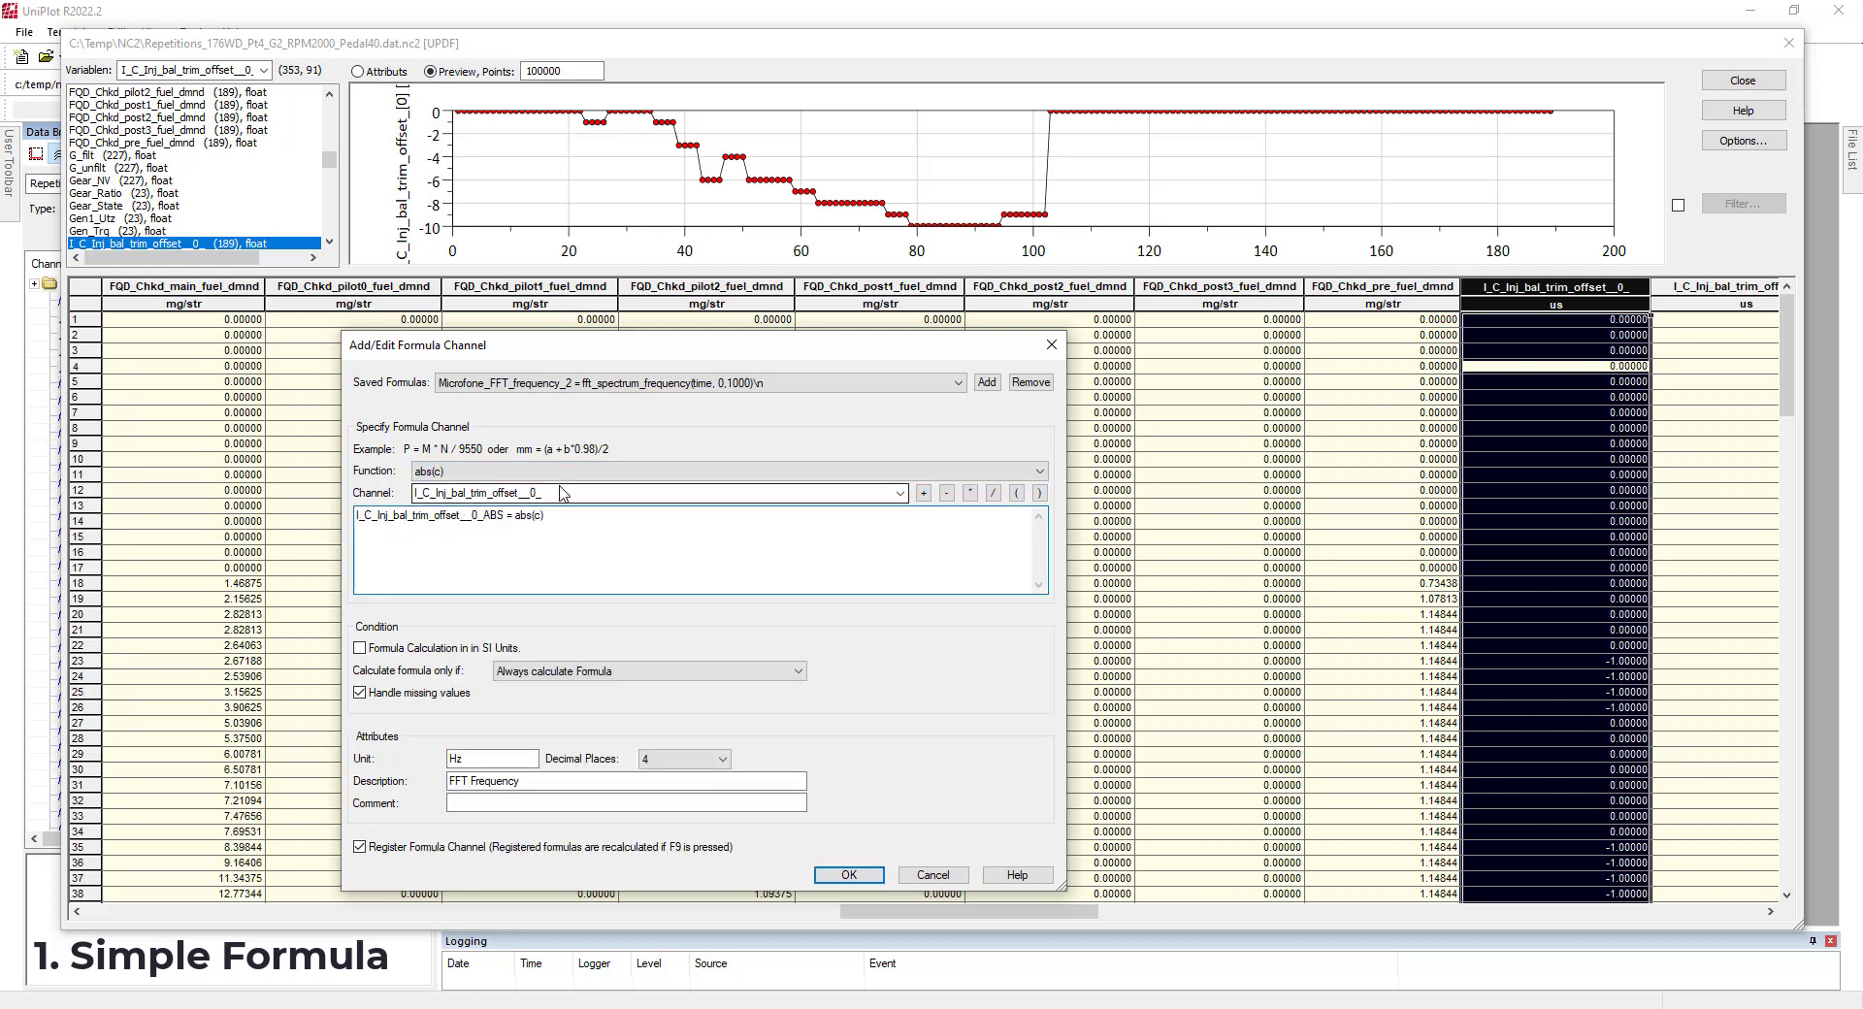
drag(561, 495, 393, 500)
key(ctrl+c)
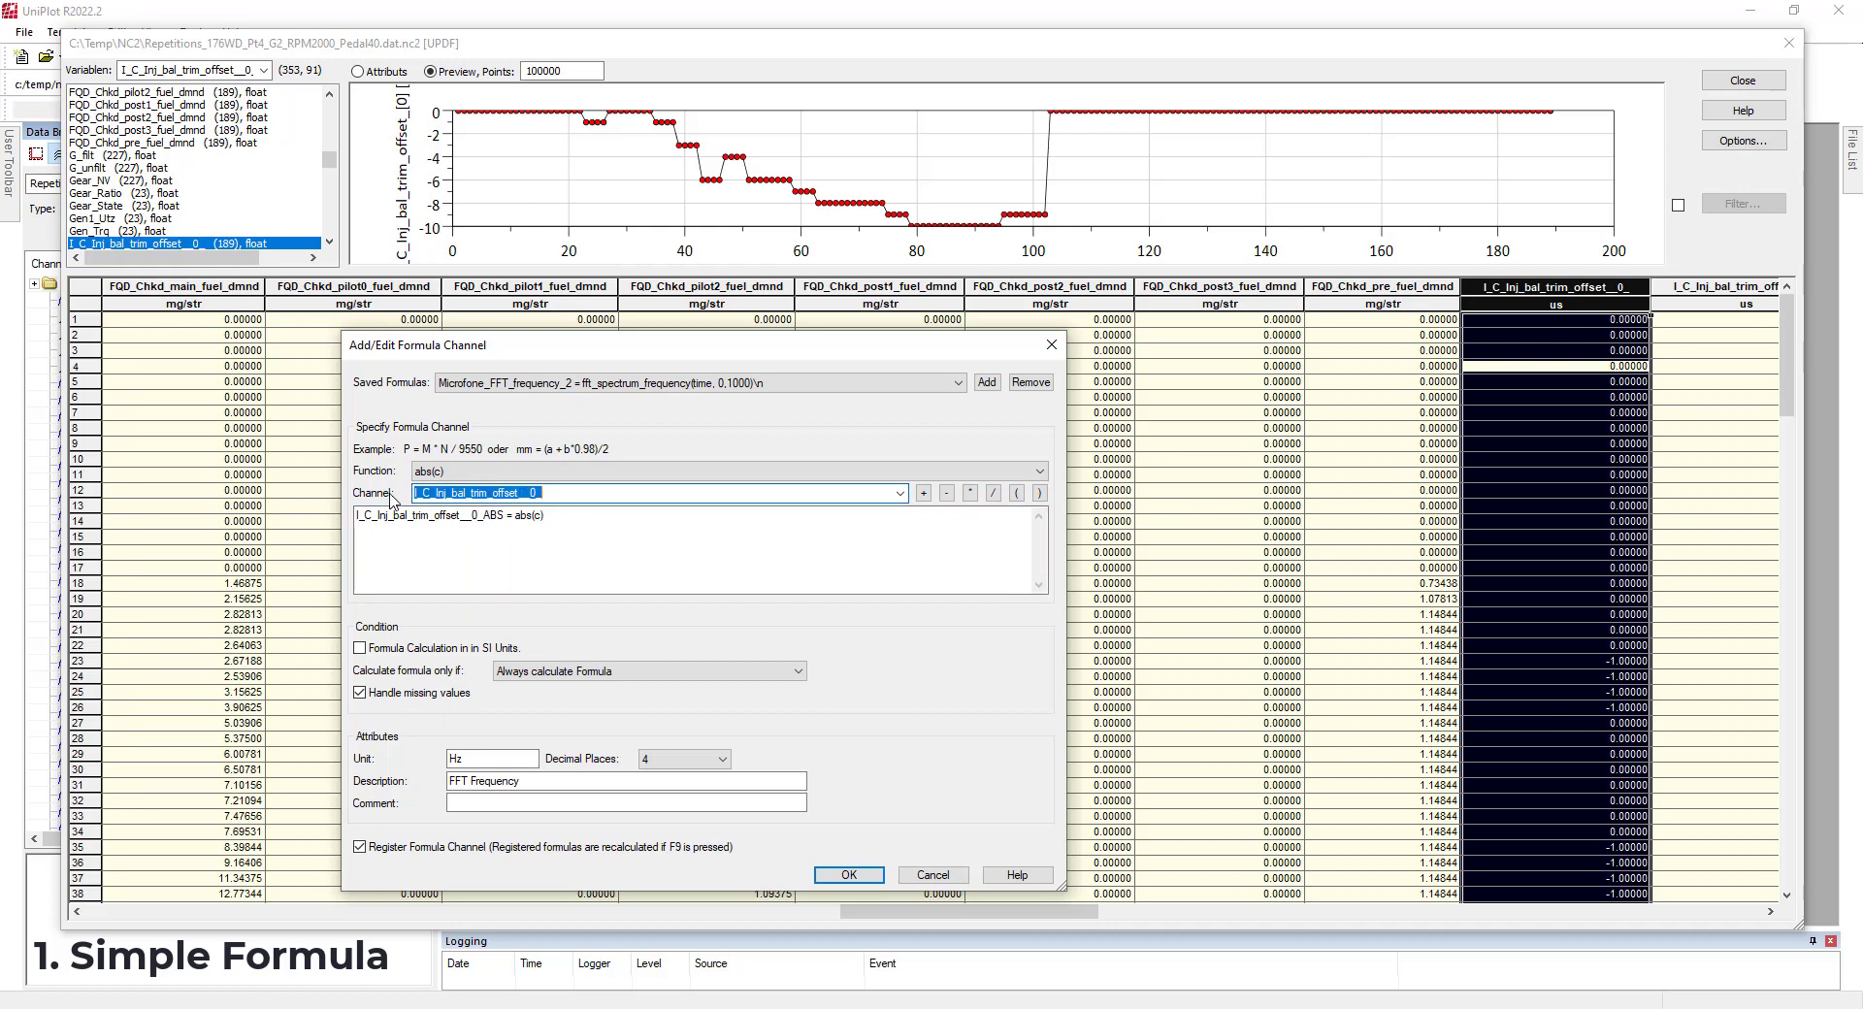
double_click(537, 516)
key(ctrl+v)
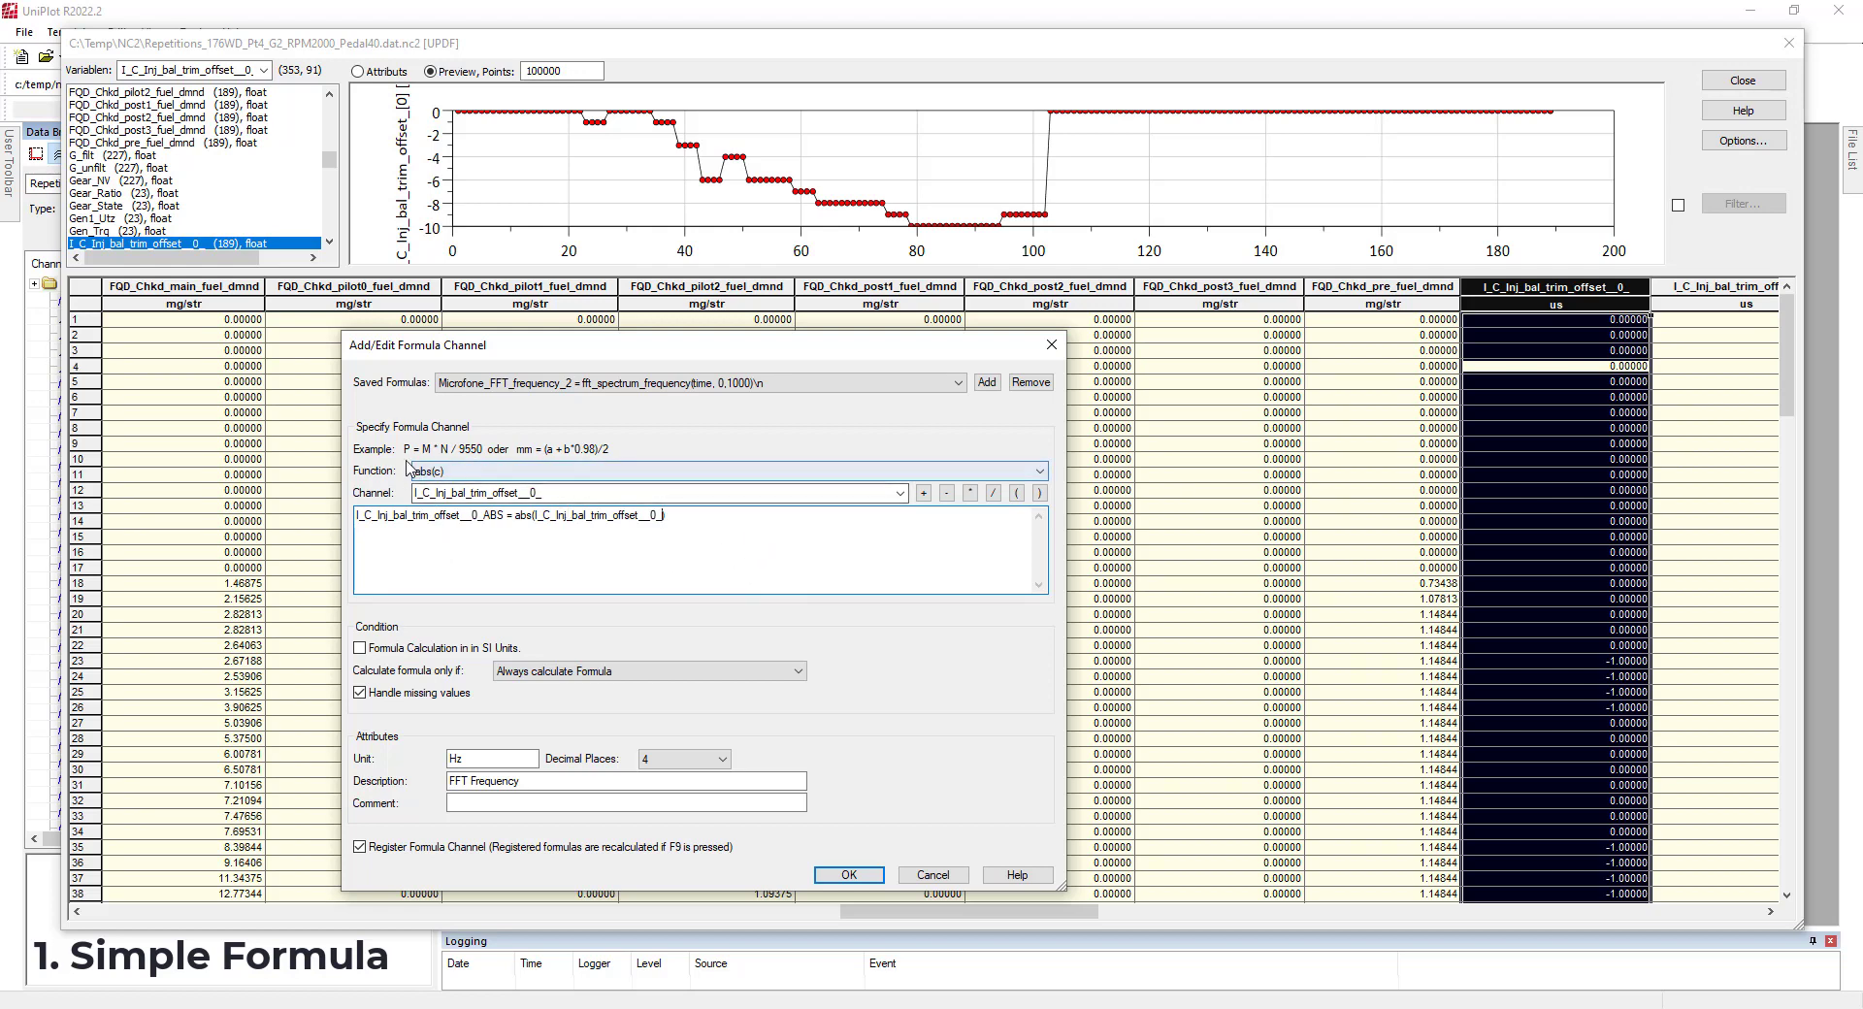
Step: Look up the abs(c) function in the formula documentation's list of specified functions
click(1019, 875)
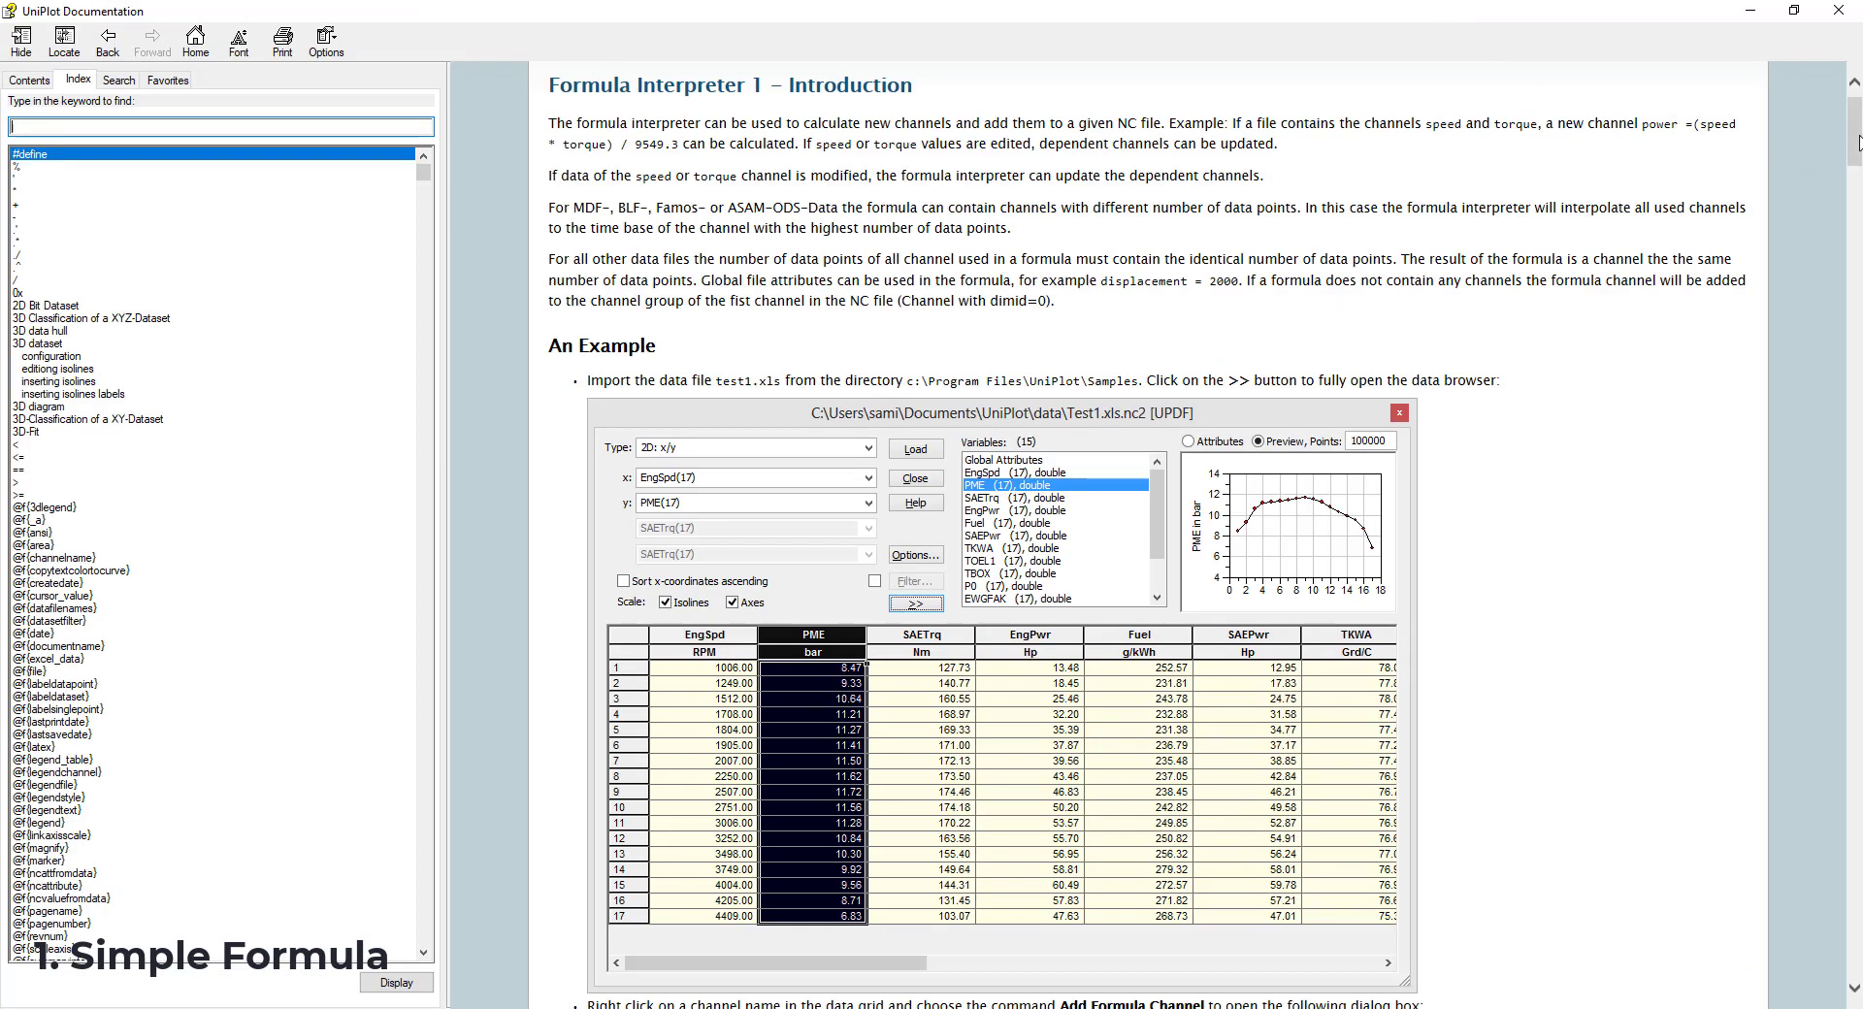
drag(1853, 145, 1797, 529)
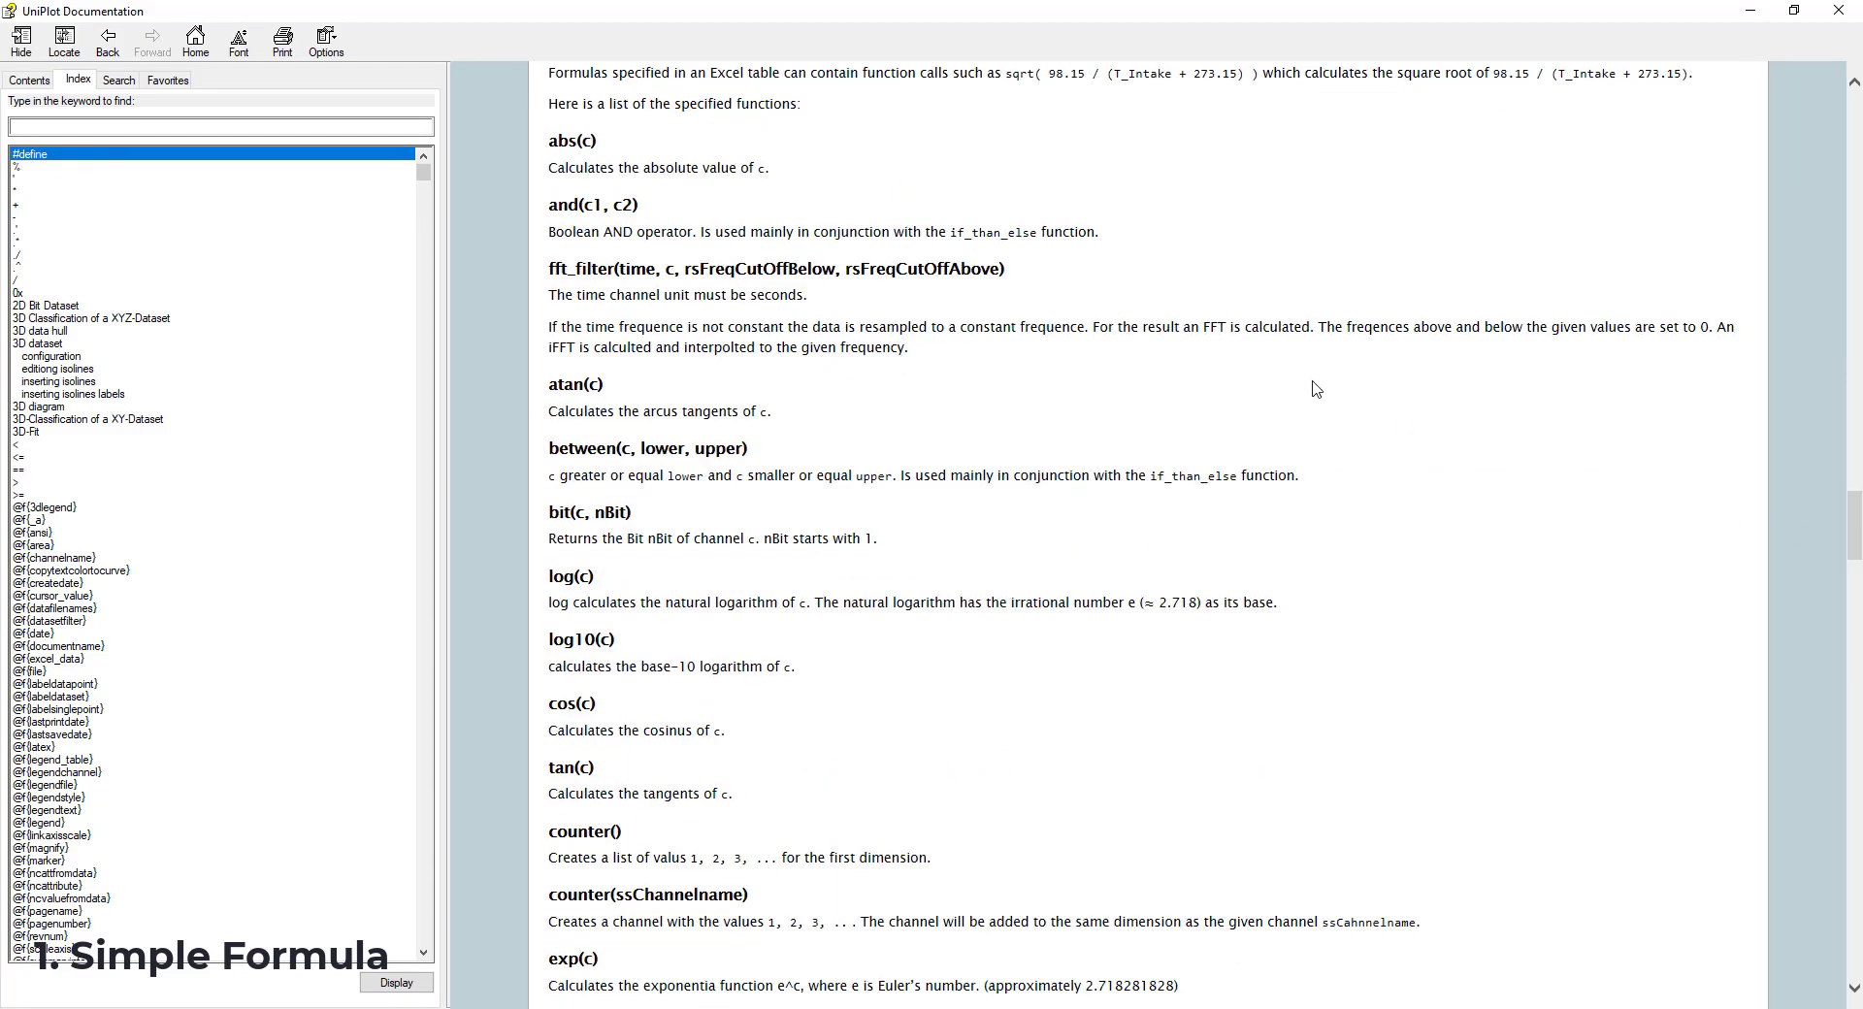
scroll(590, 211, up, 4)
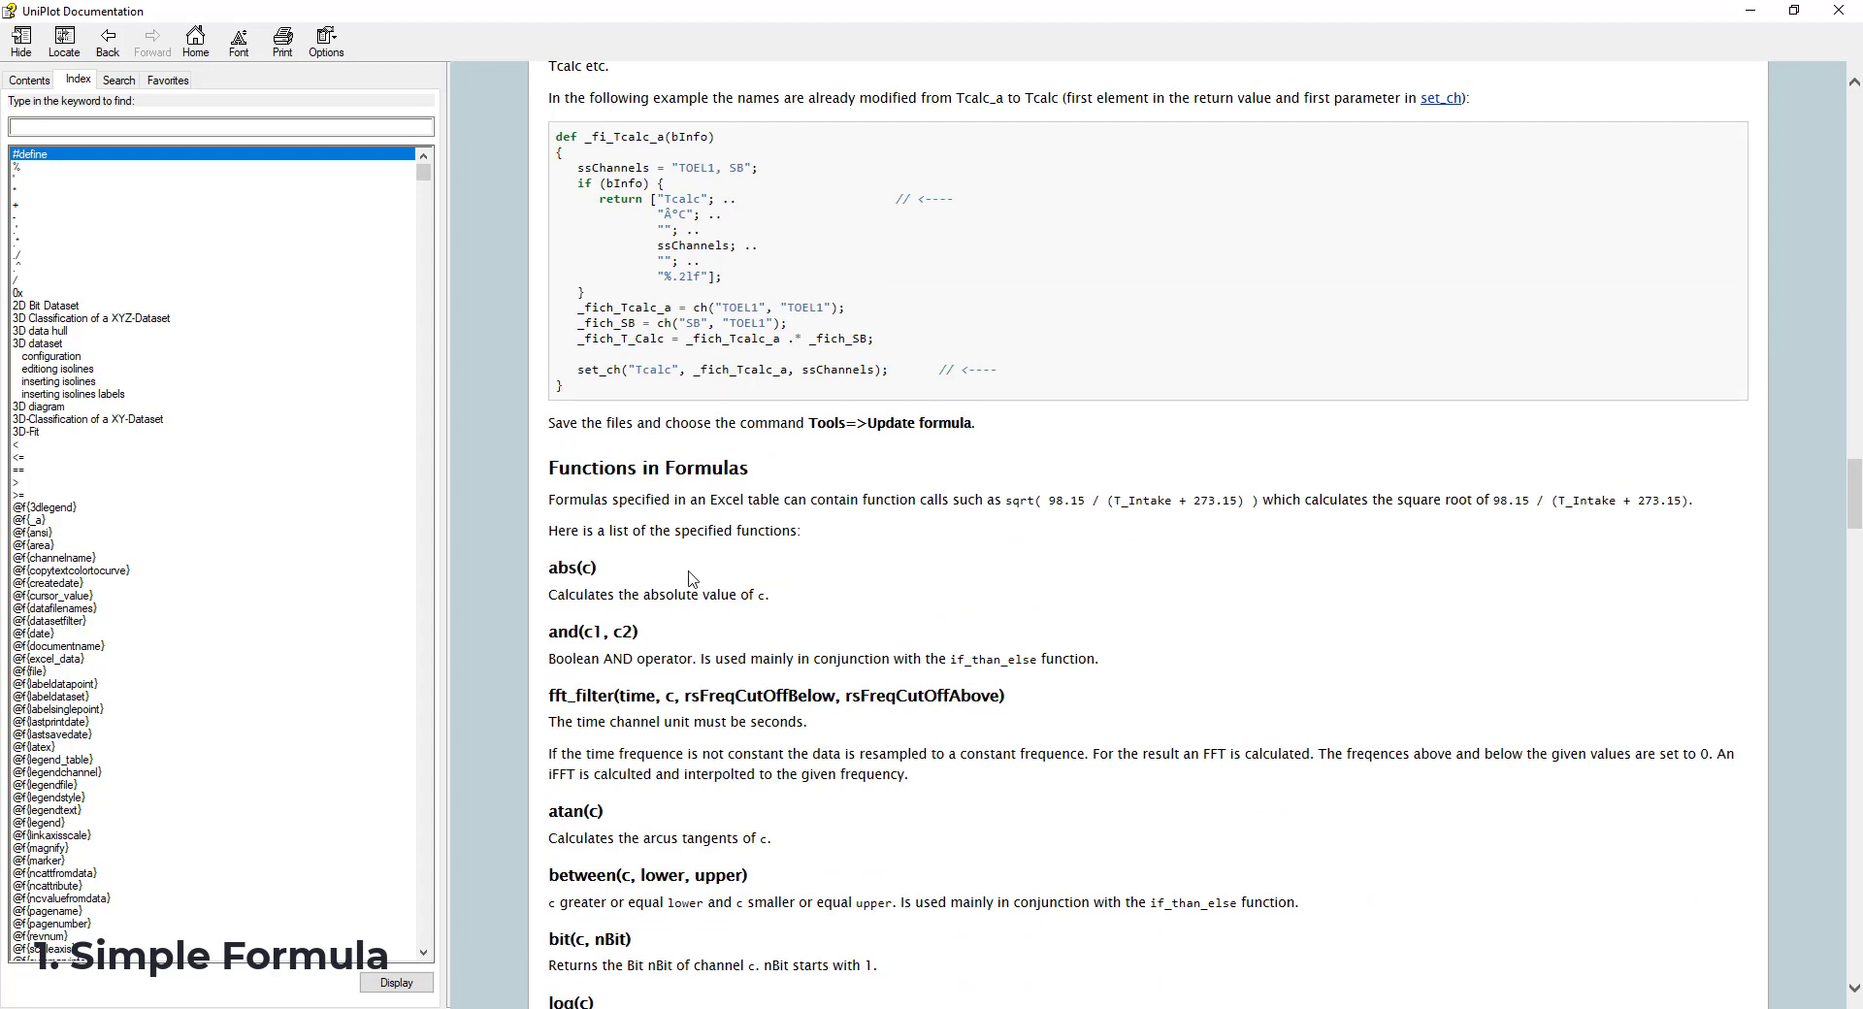
click(1839, 12)
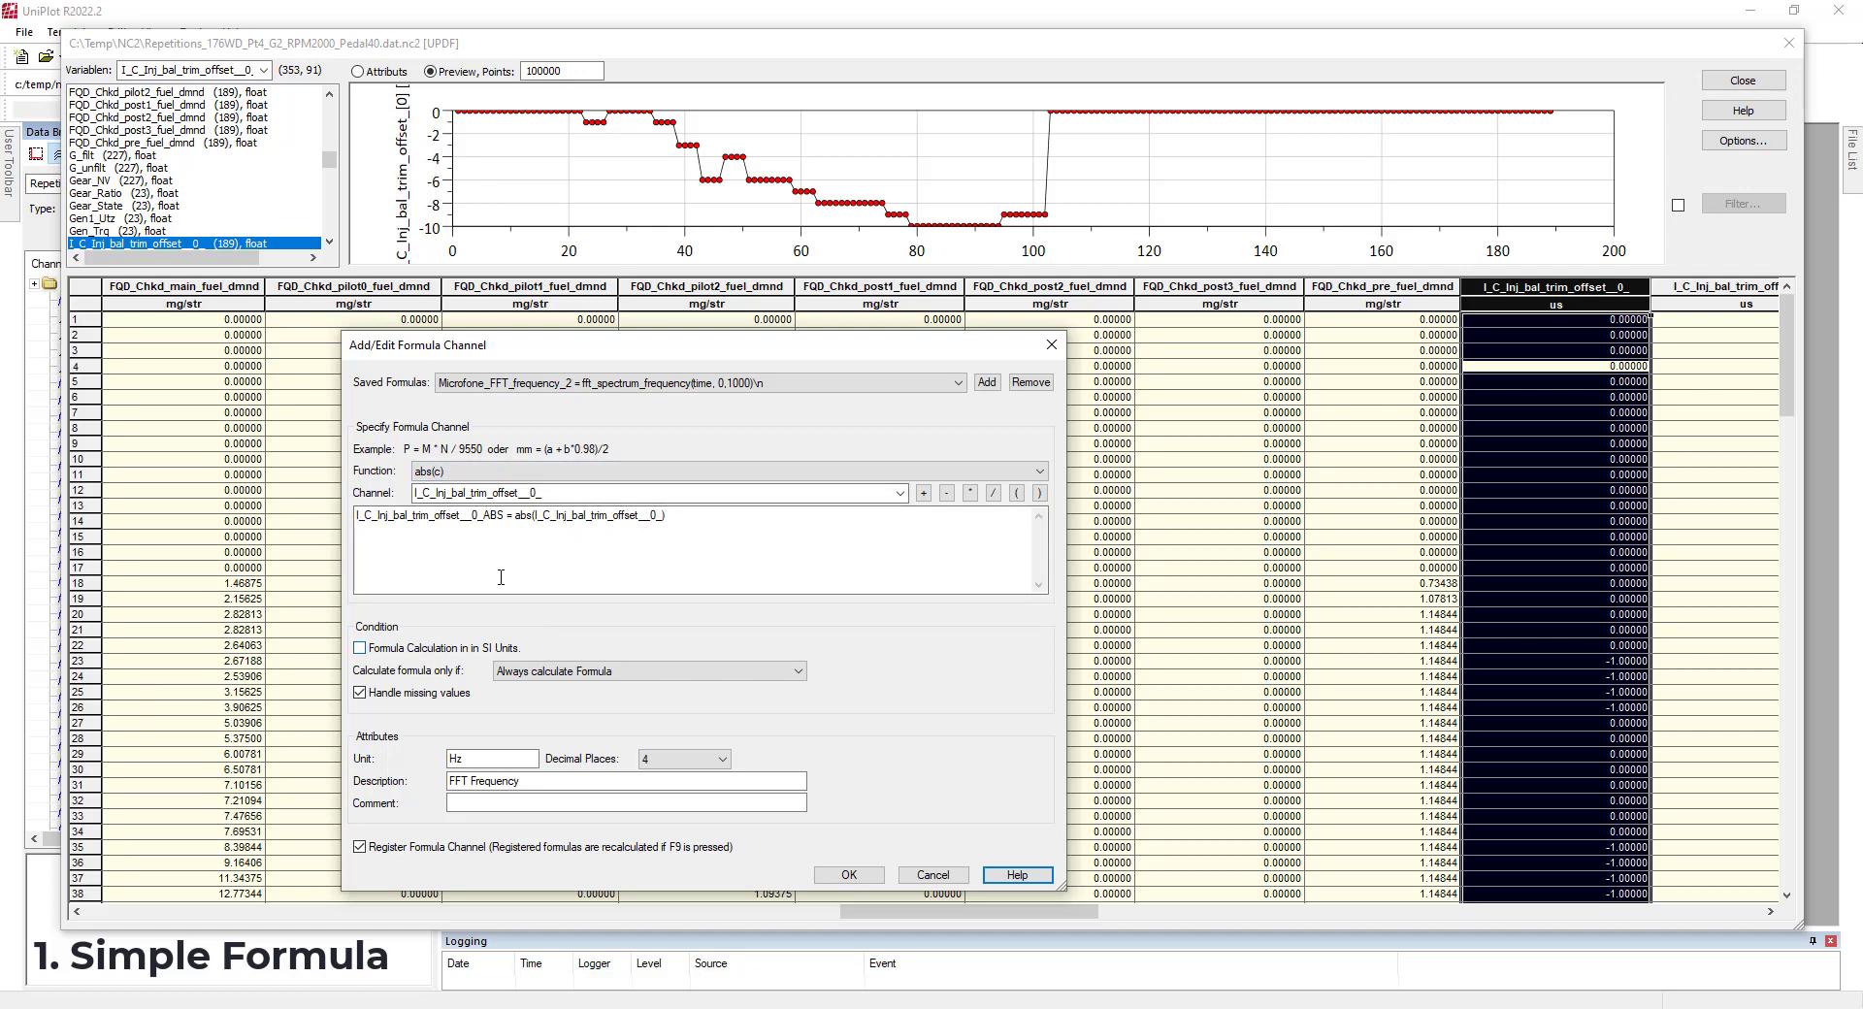
Step: Create the formula channel with unit us and description "Absolute value", and display its preview plot in the data editor
double_click(484, 758)
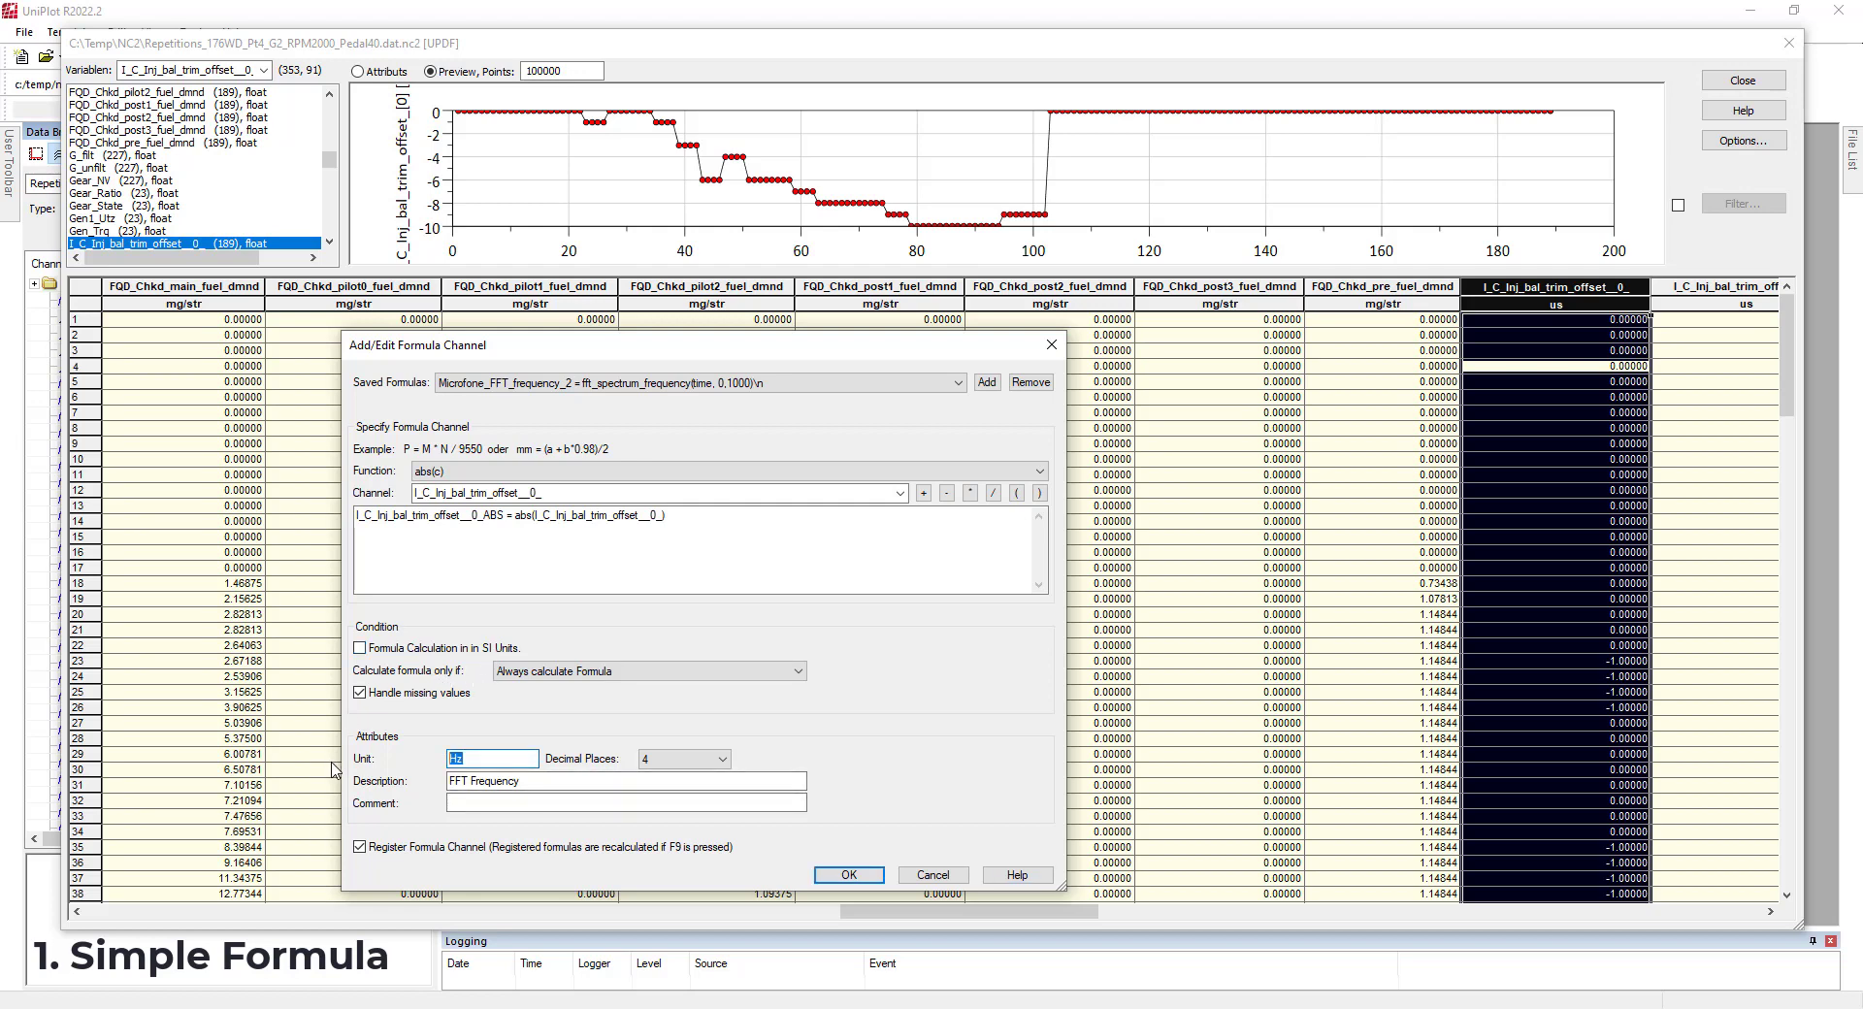
key(Tab)
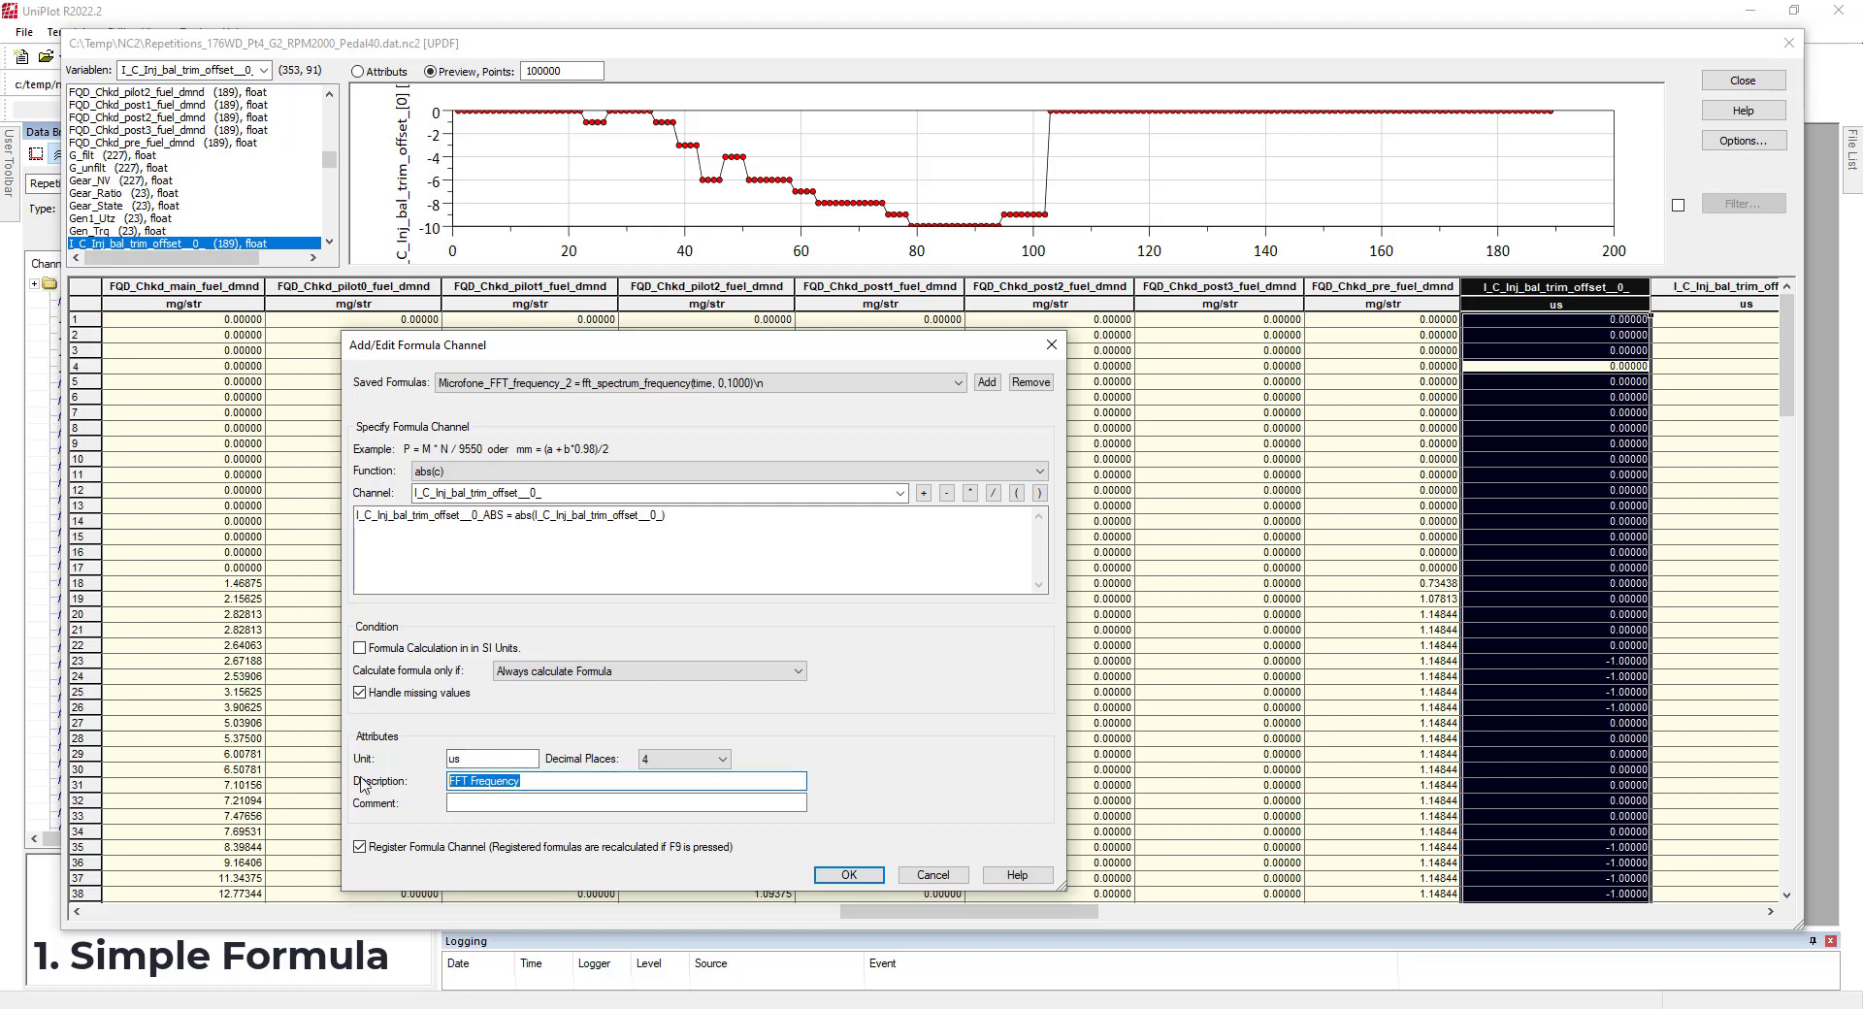
text(Absolute value)
click(849, 876)
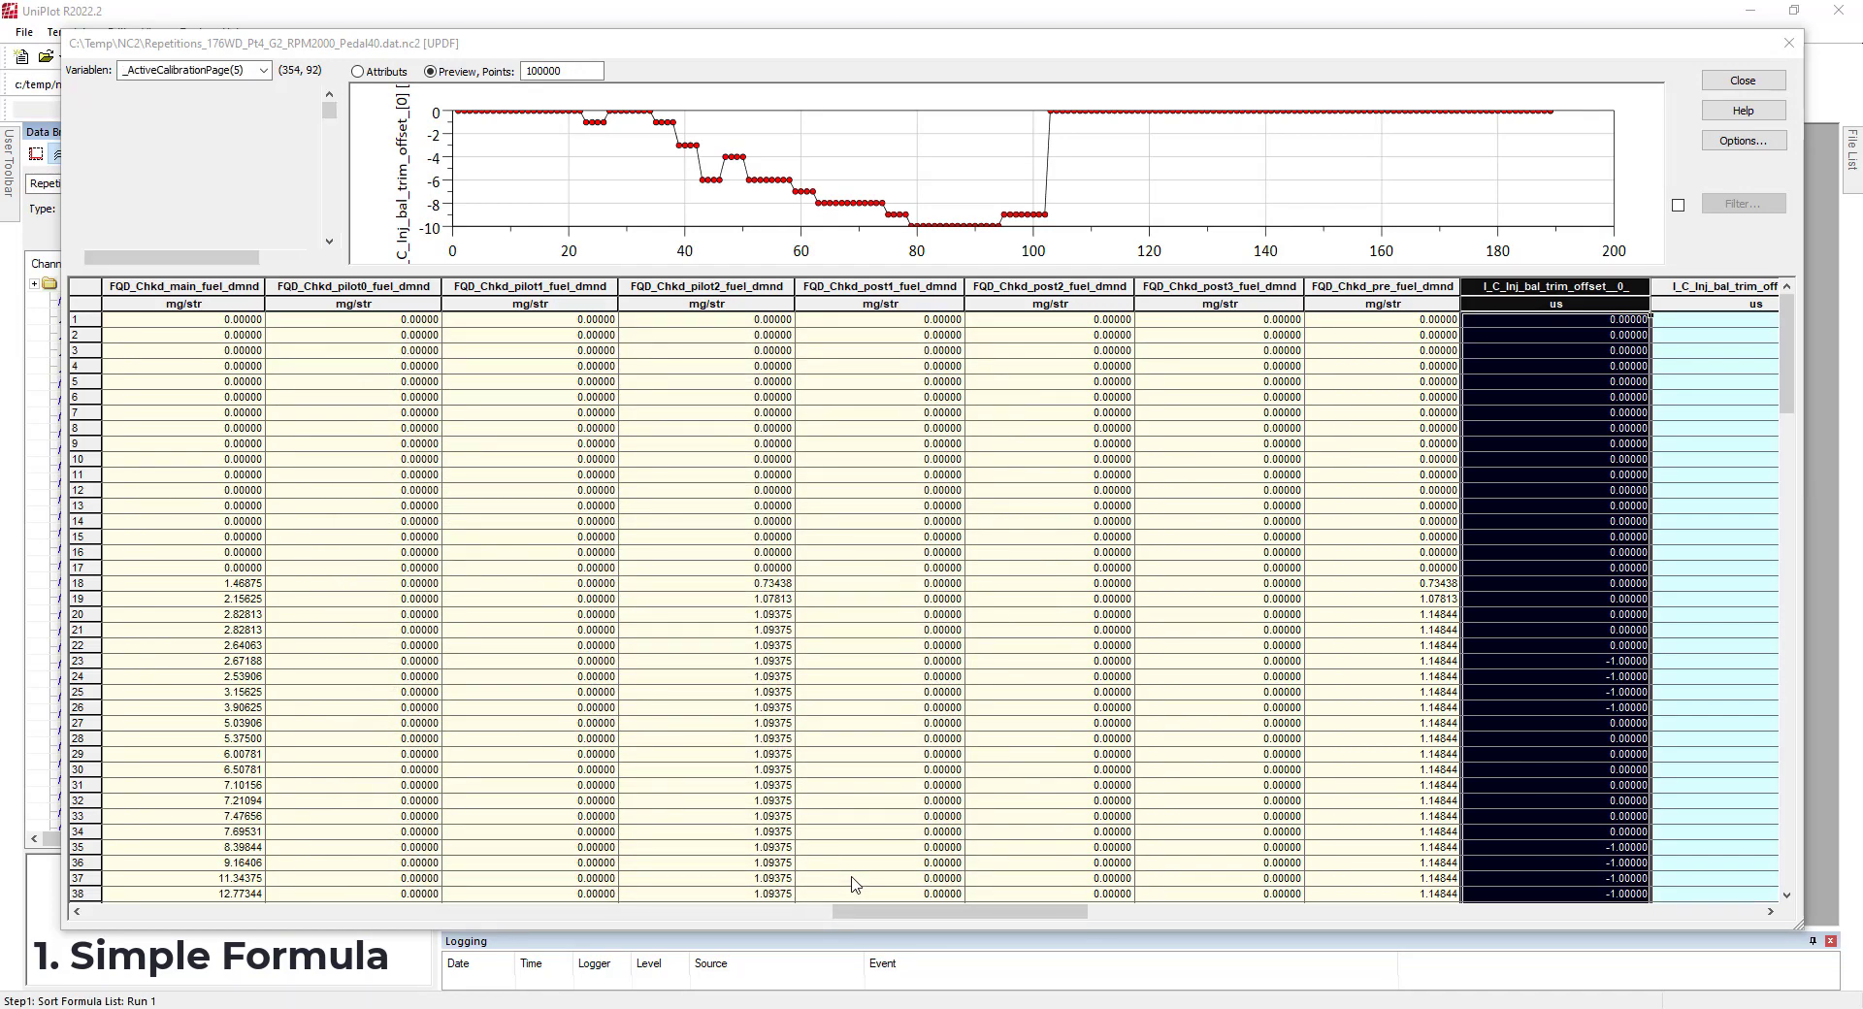
drag(854, 912, 873, 912)
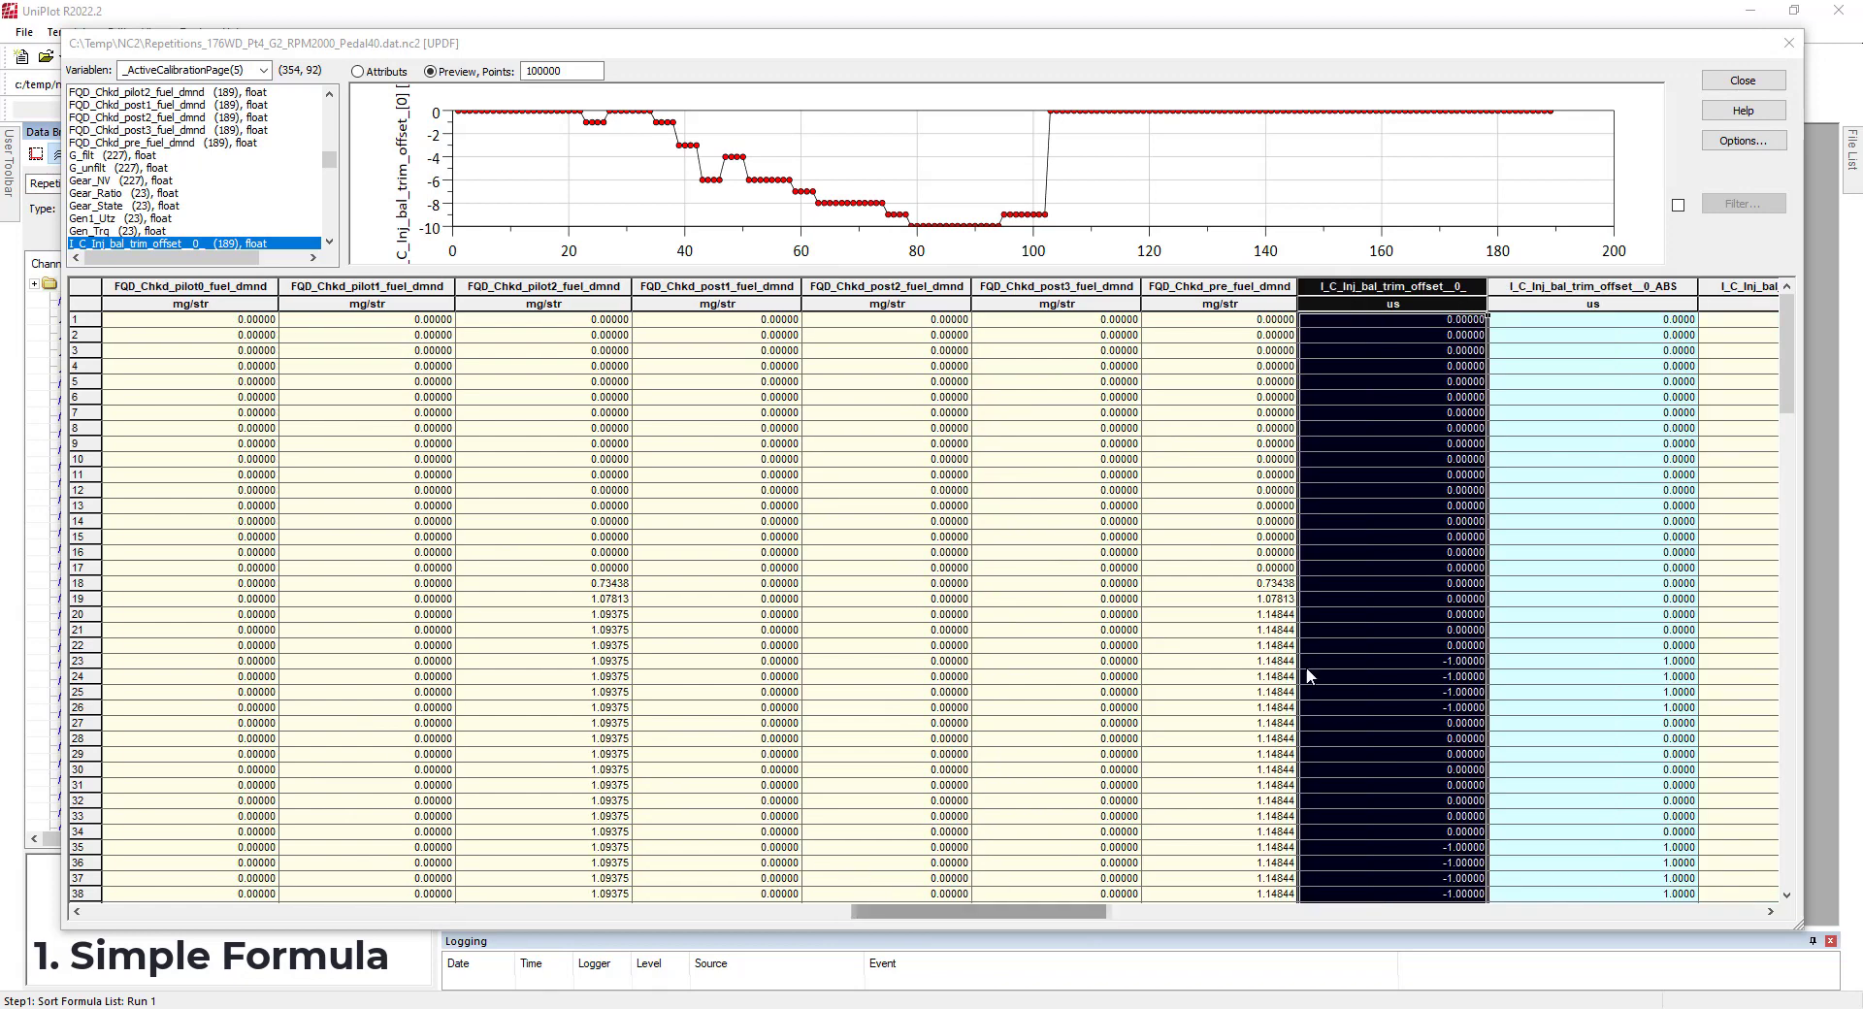
click(1586, 386)
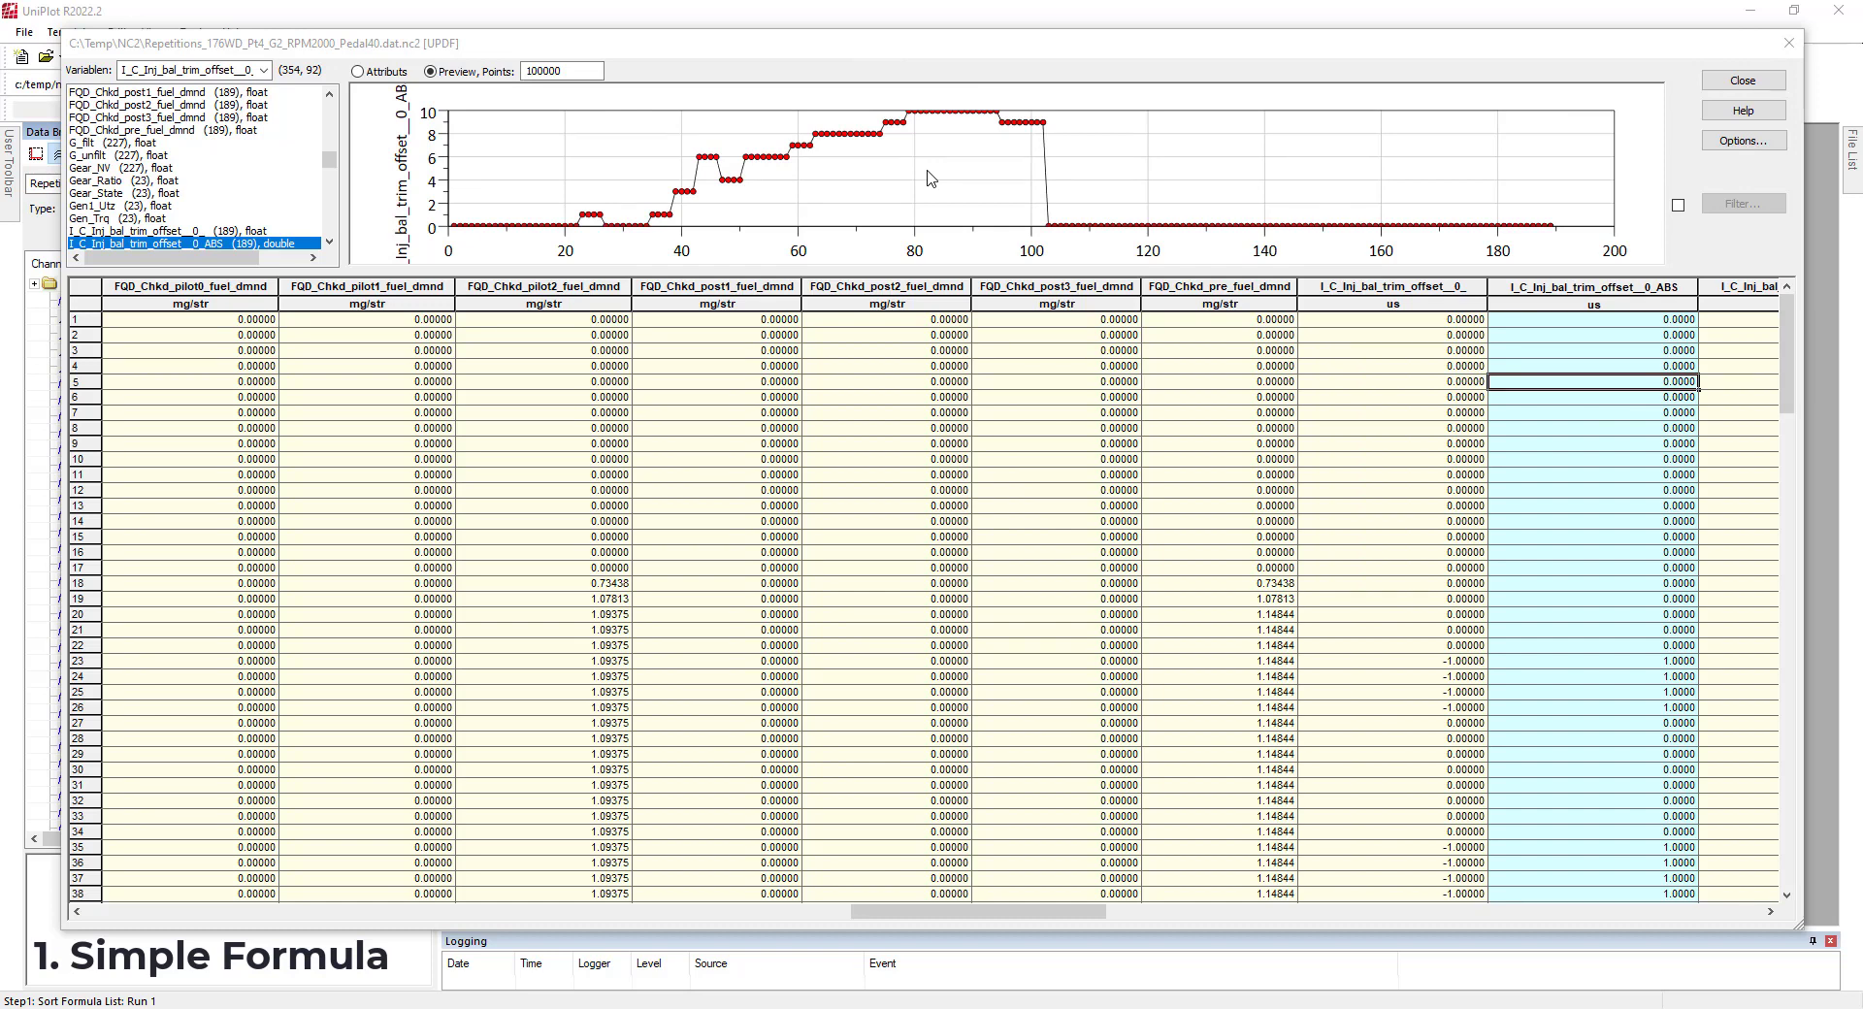
Step: Start another formula channel and replace the existing formula with the channel name I_C_Inj_bal_trim_offset__0_
right_click(1310, 338)
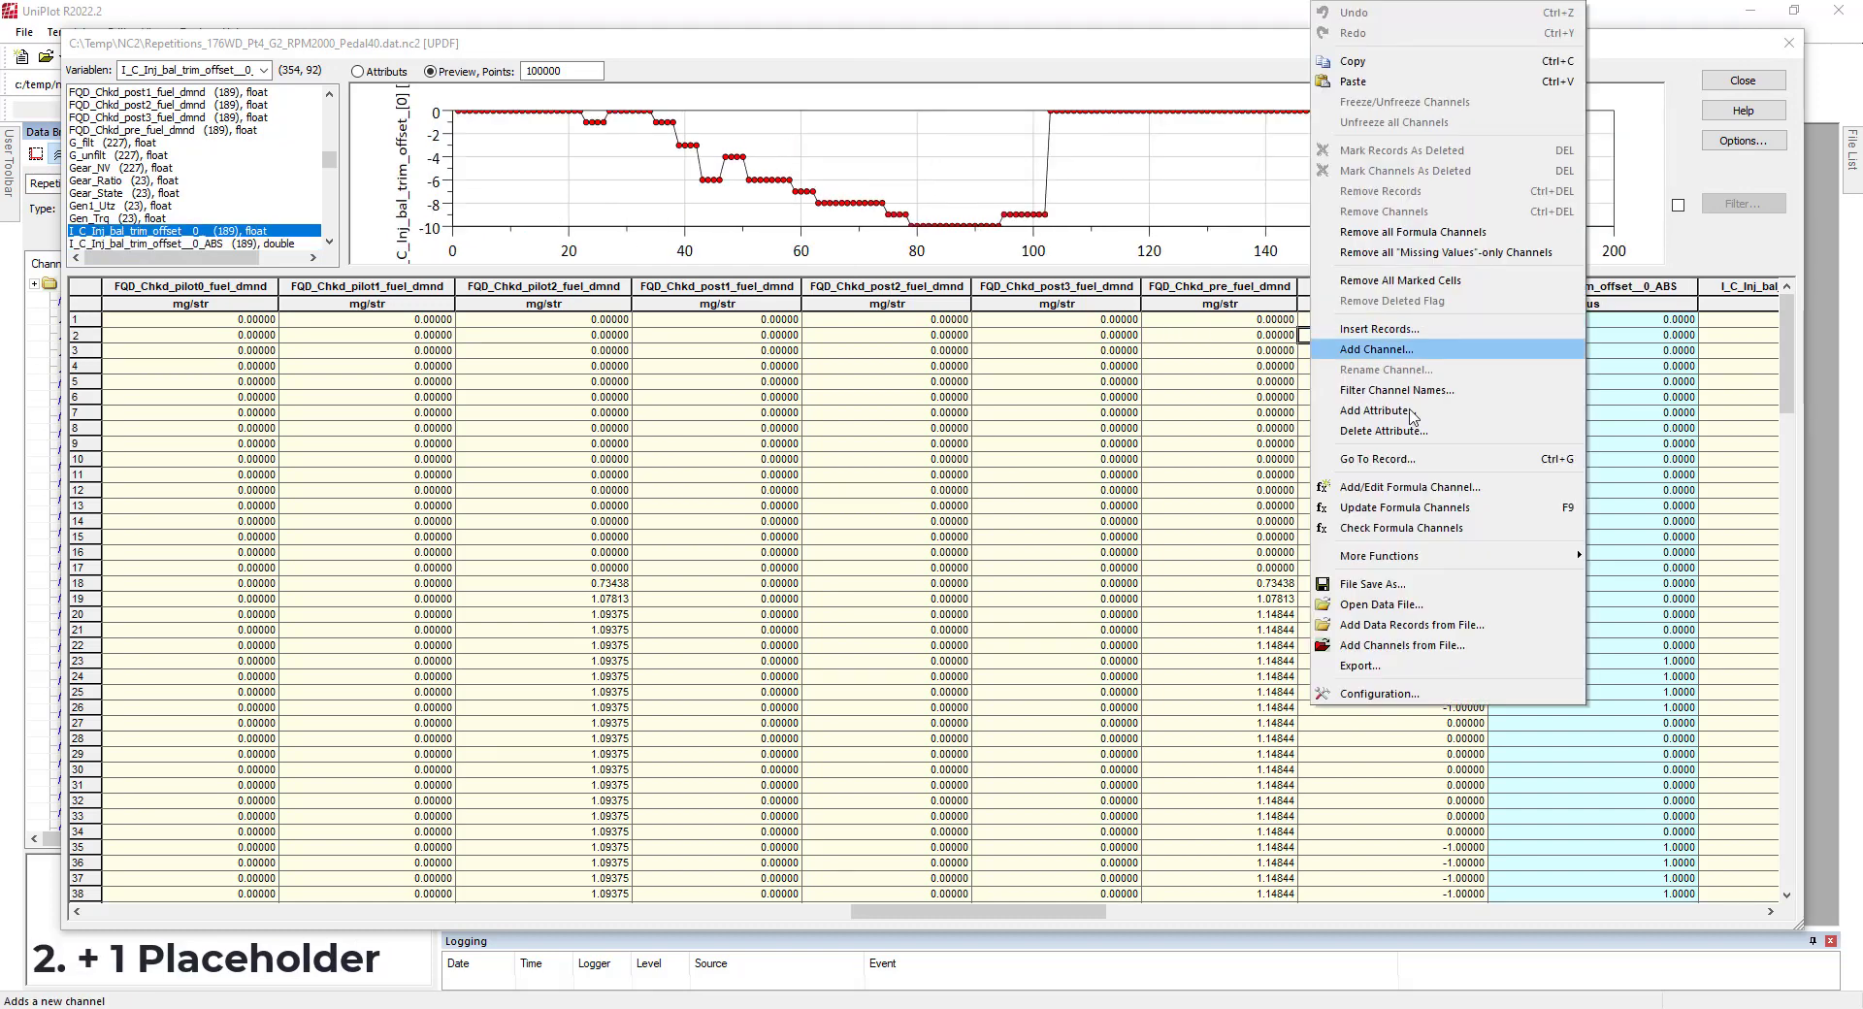
click(1410, 488)
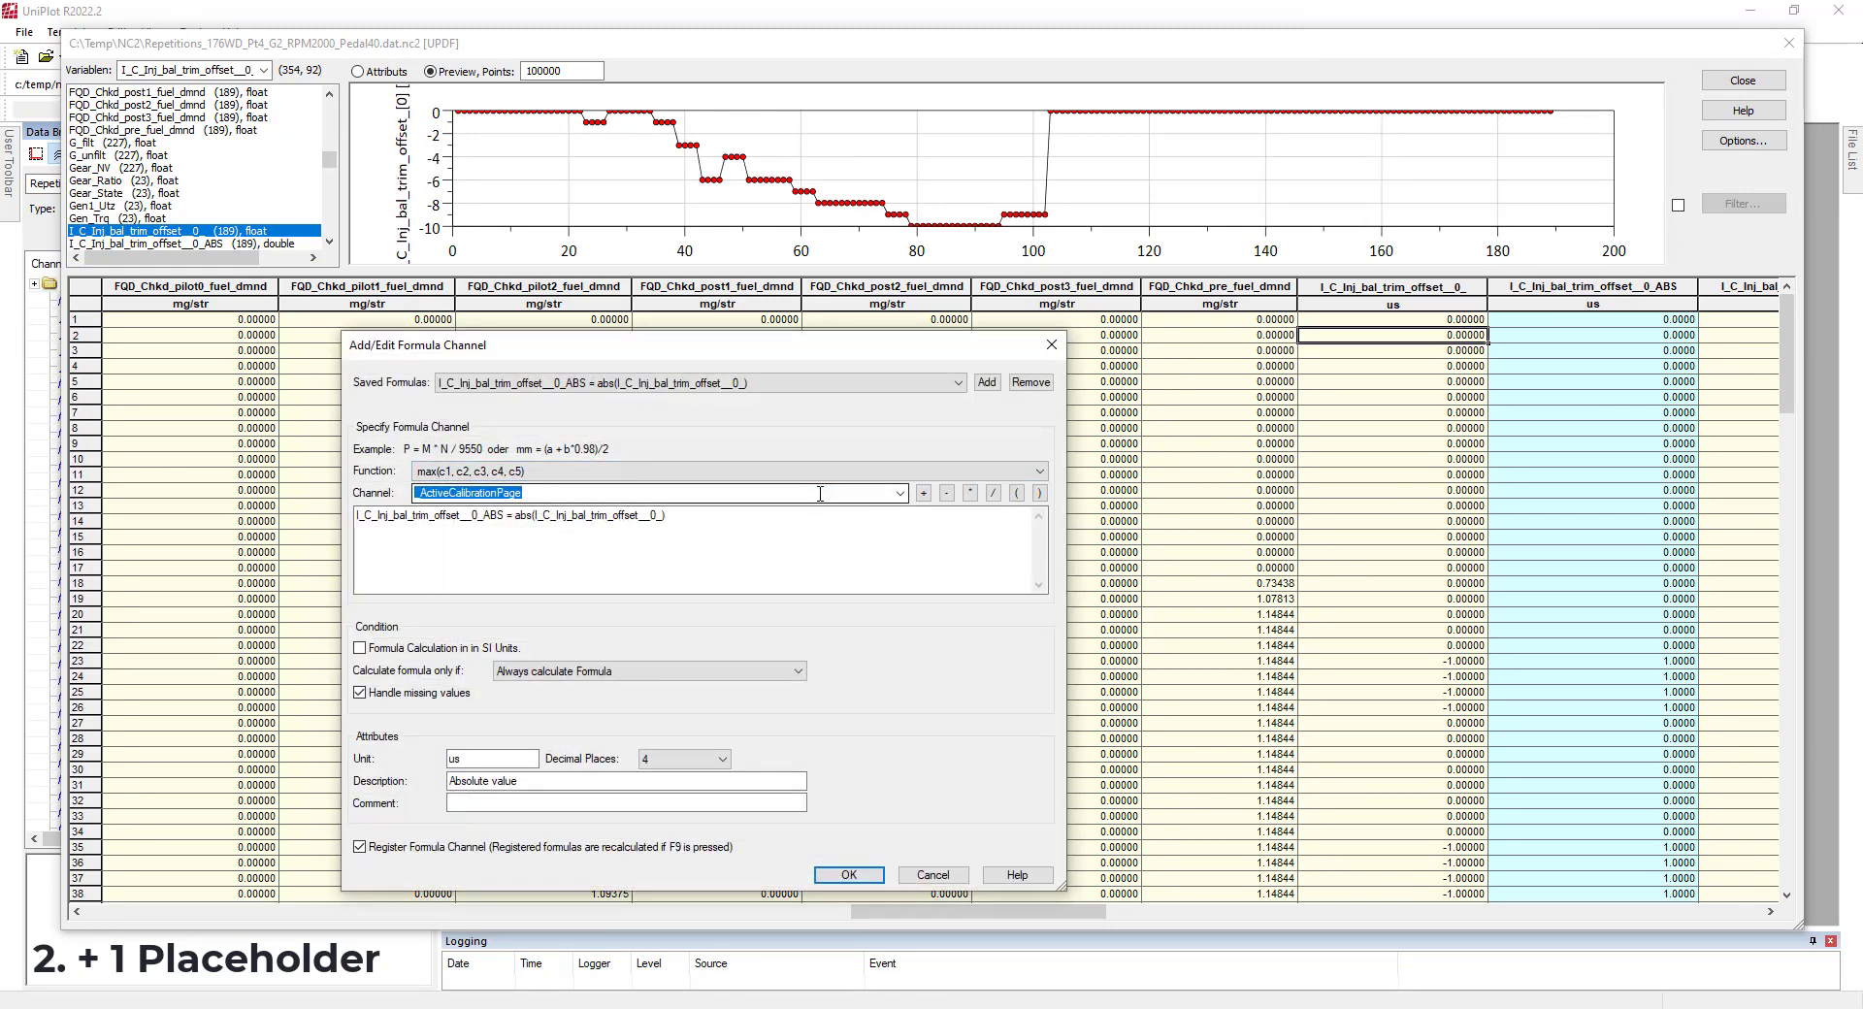
text(I_C_Inj_bal_trim_offset__0_)
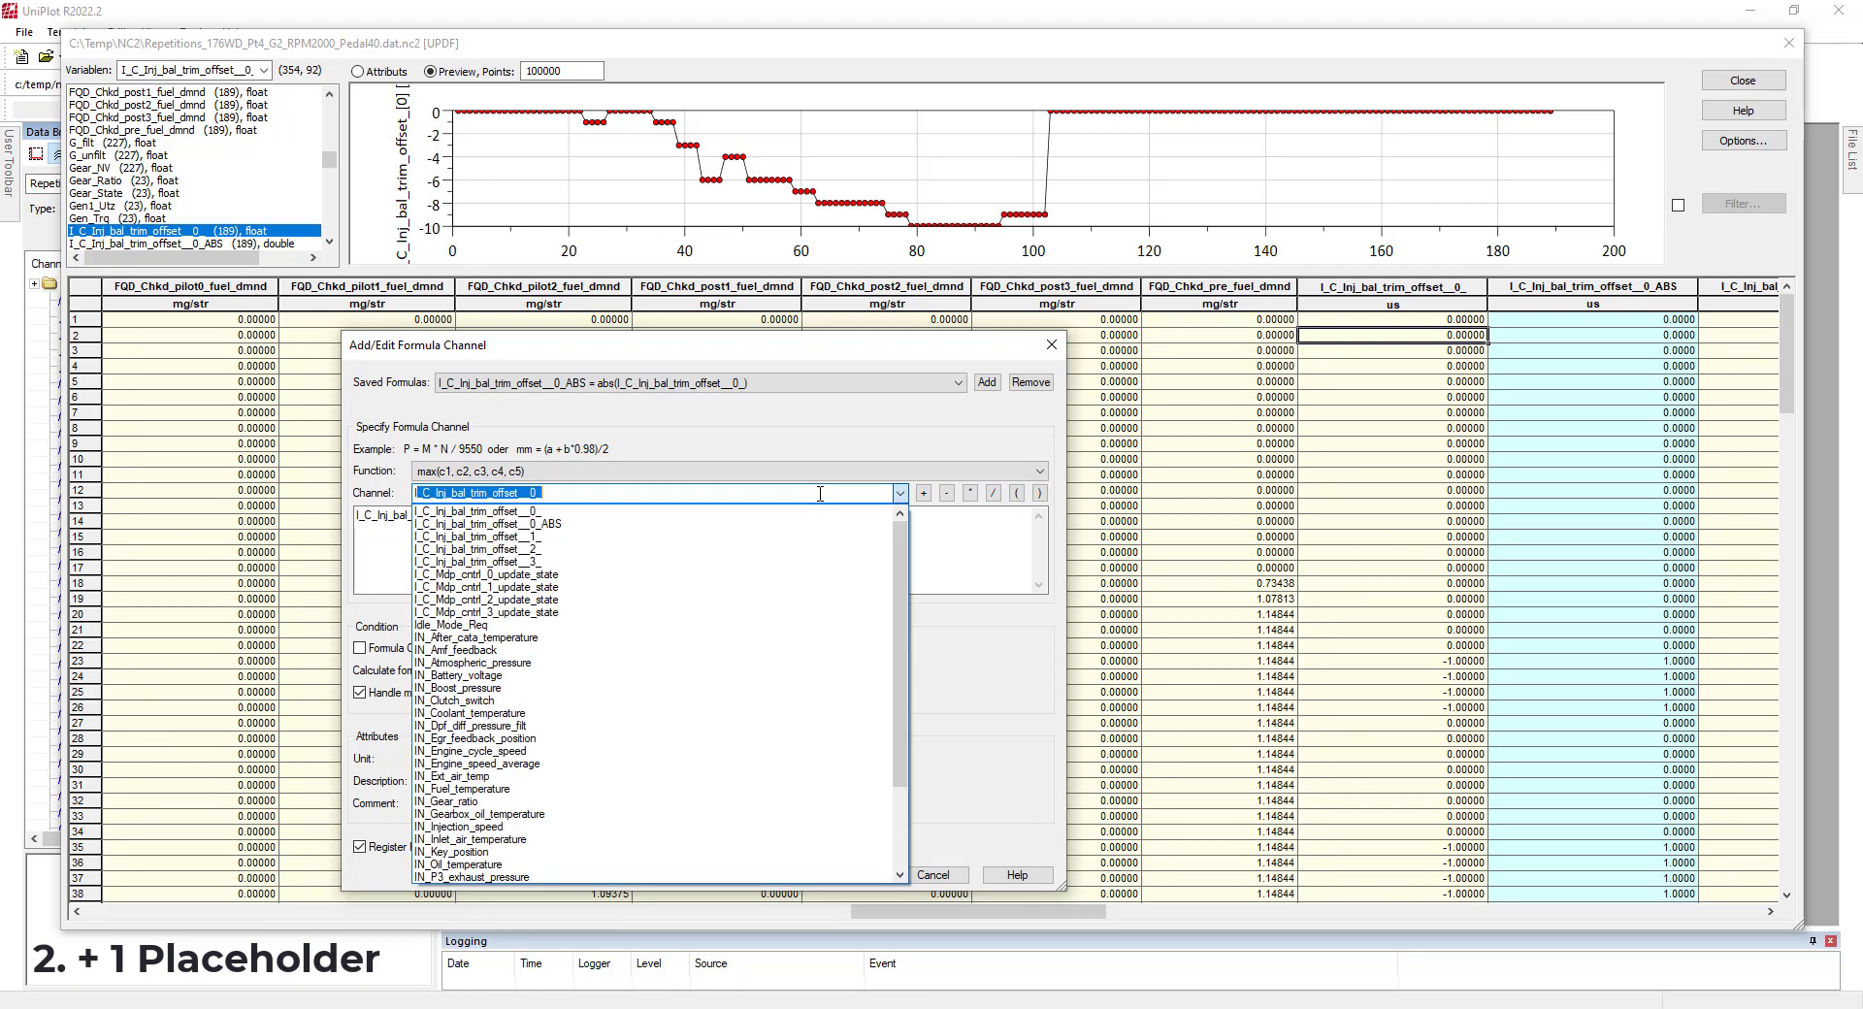
click(551, 512)
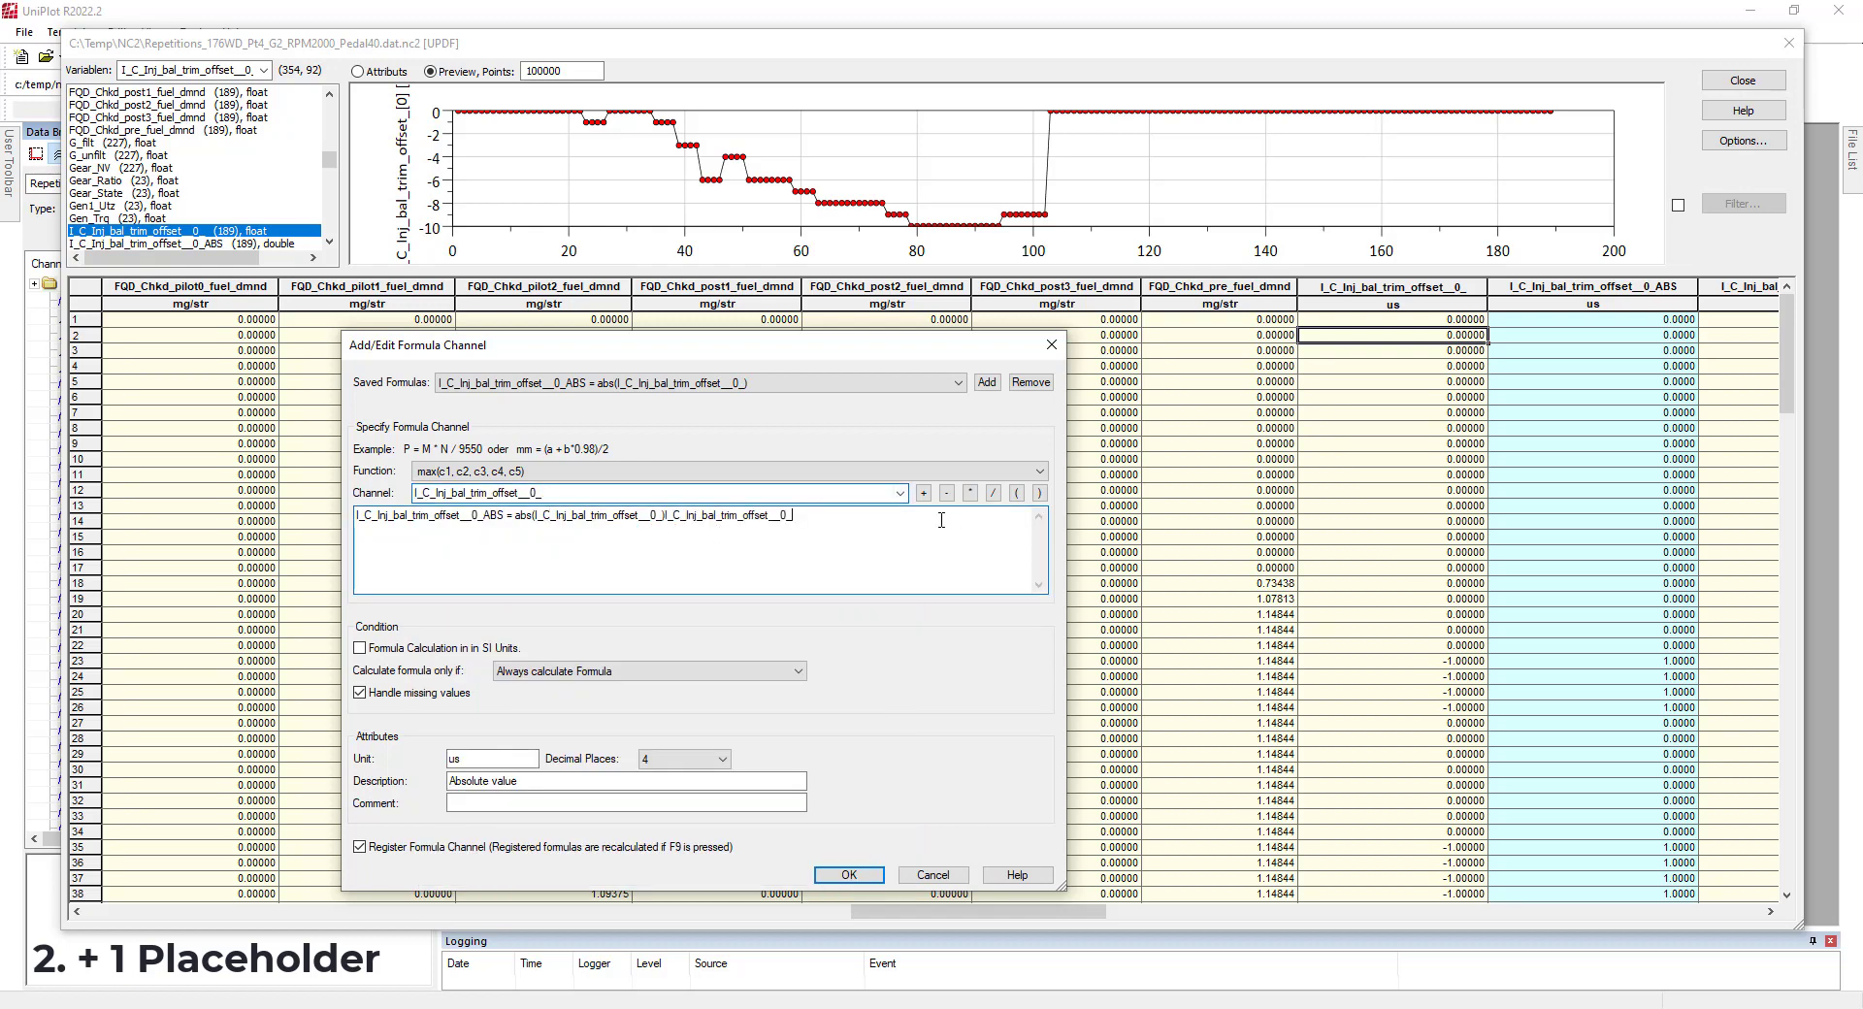
key(Delete)
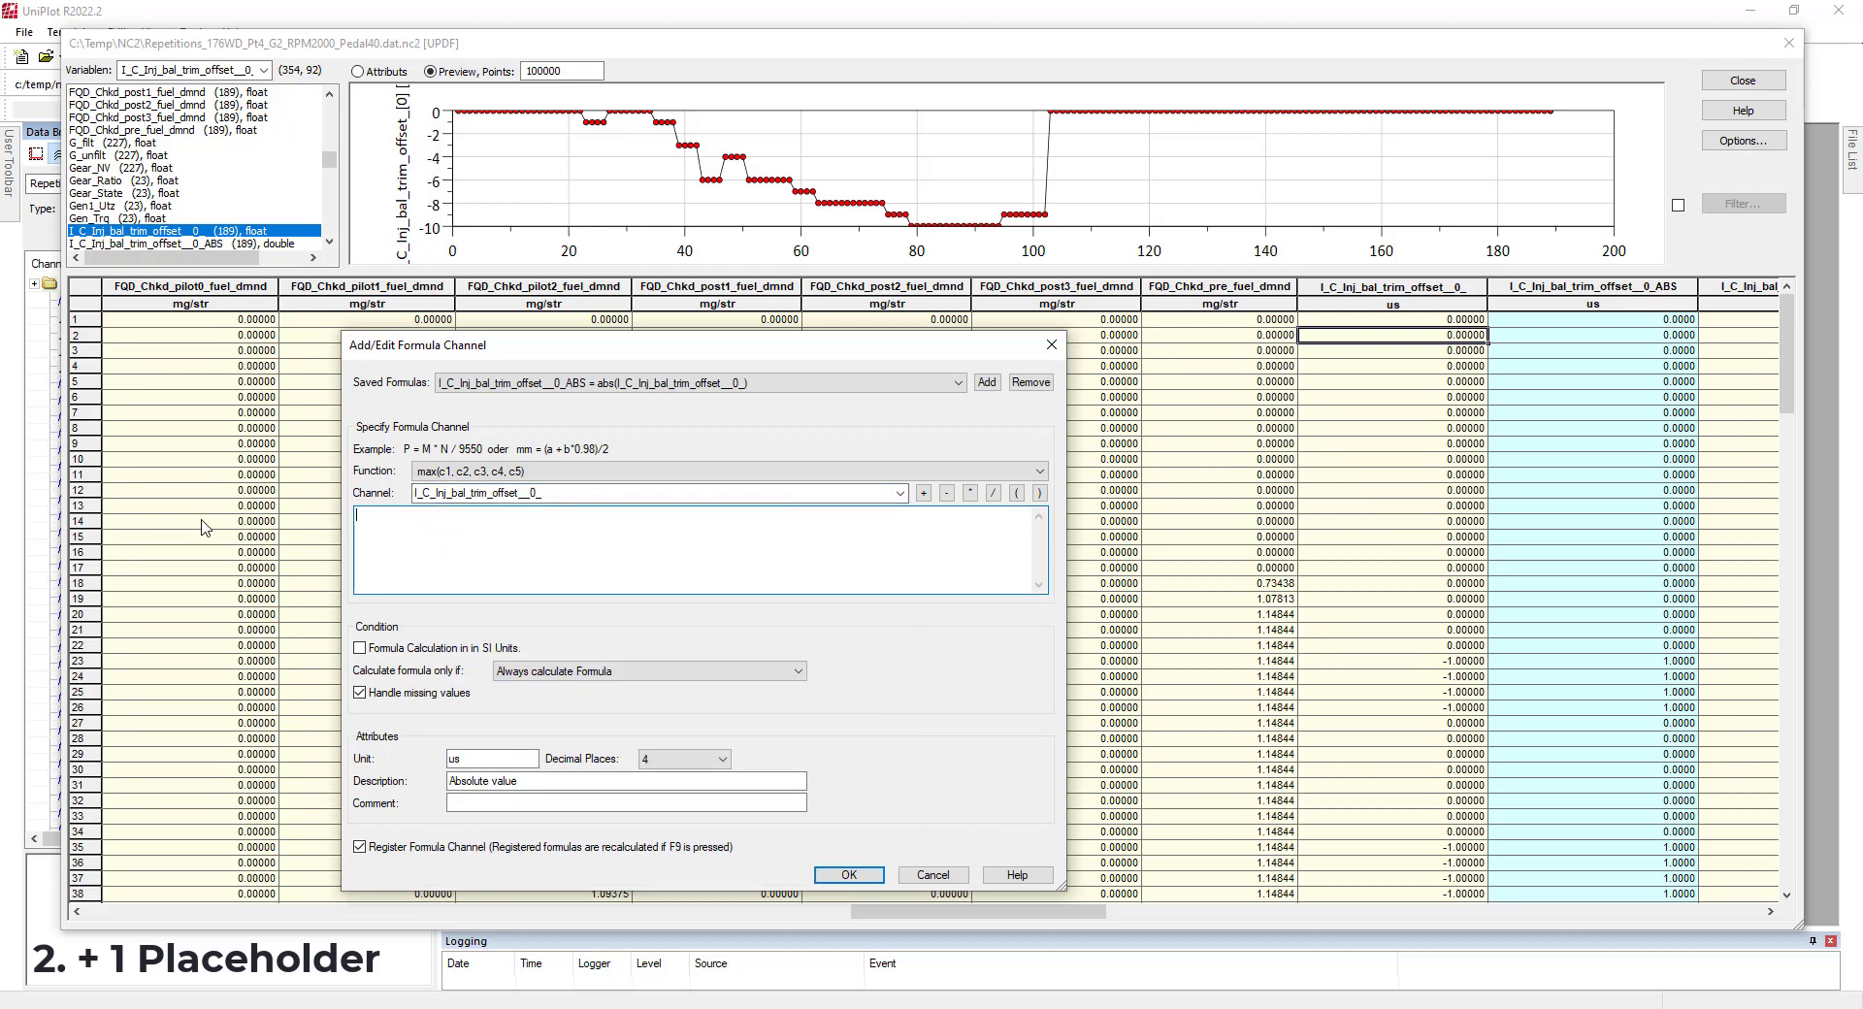
click(553, 493)
key(ctrl+c)
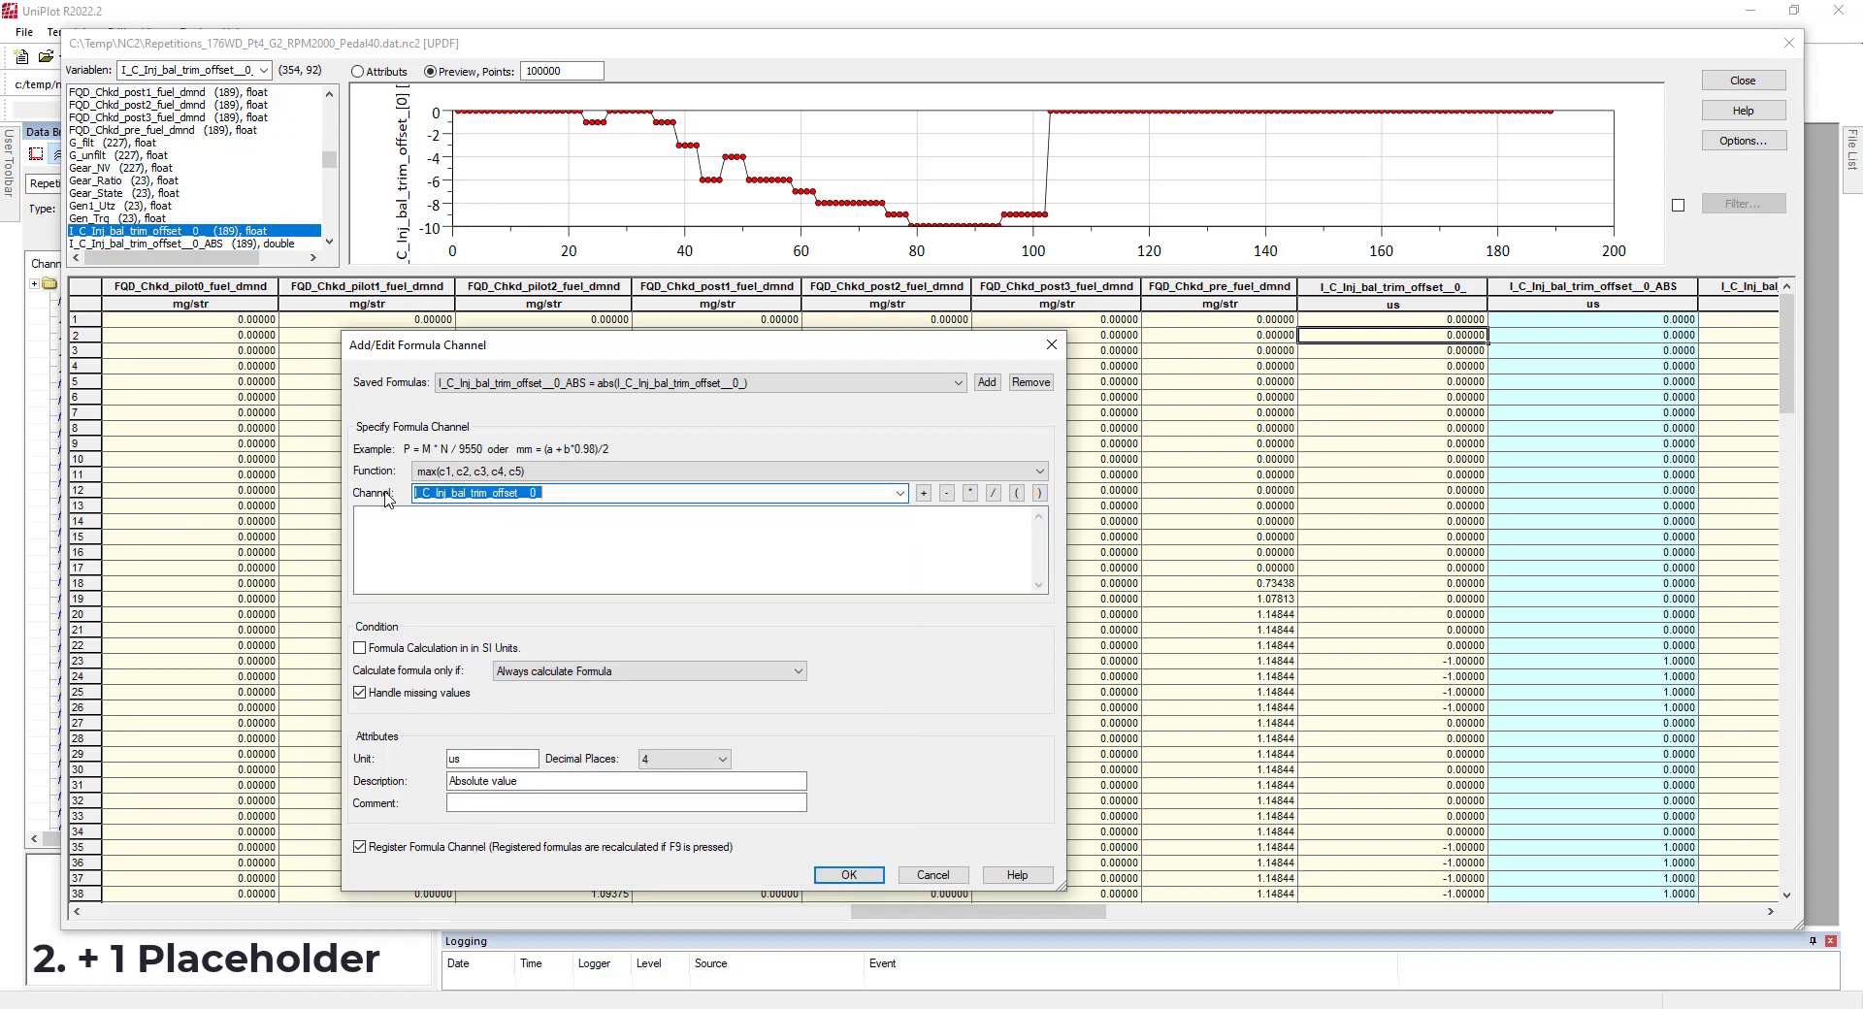
click(434, 526)
key(ctrl+v)
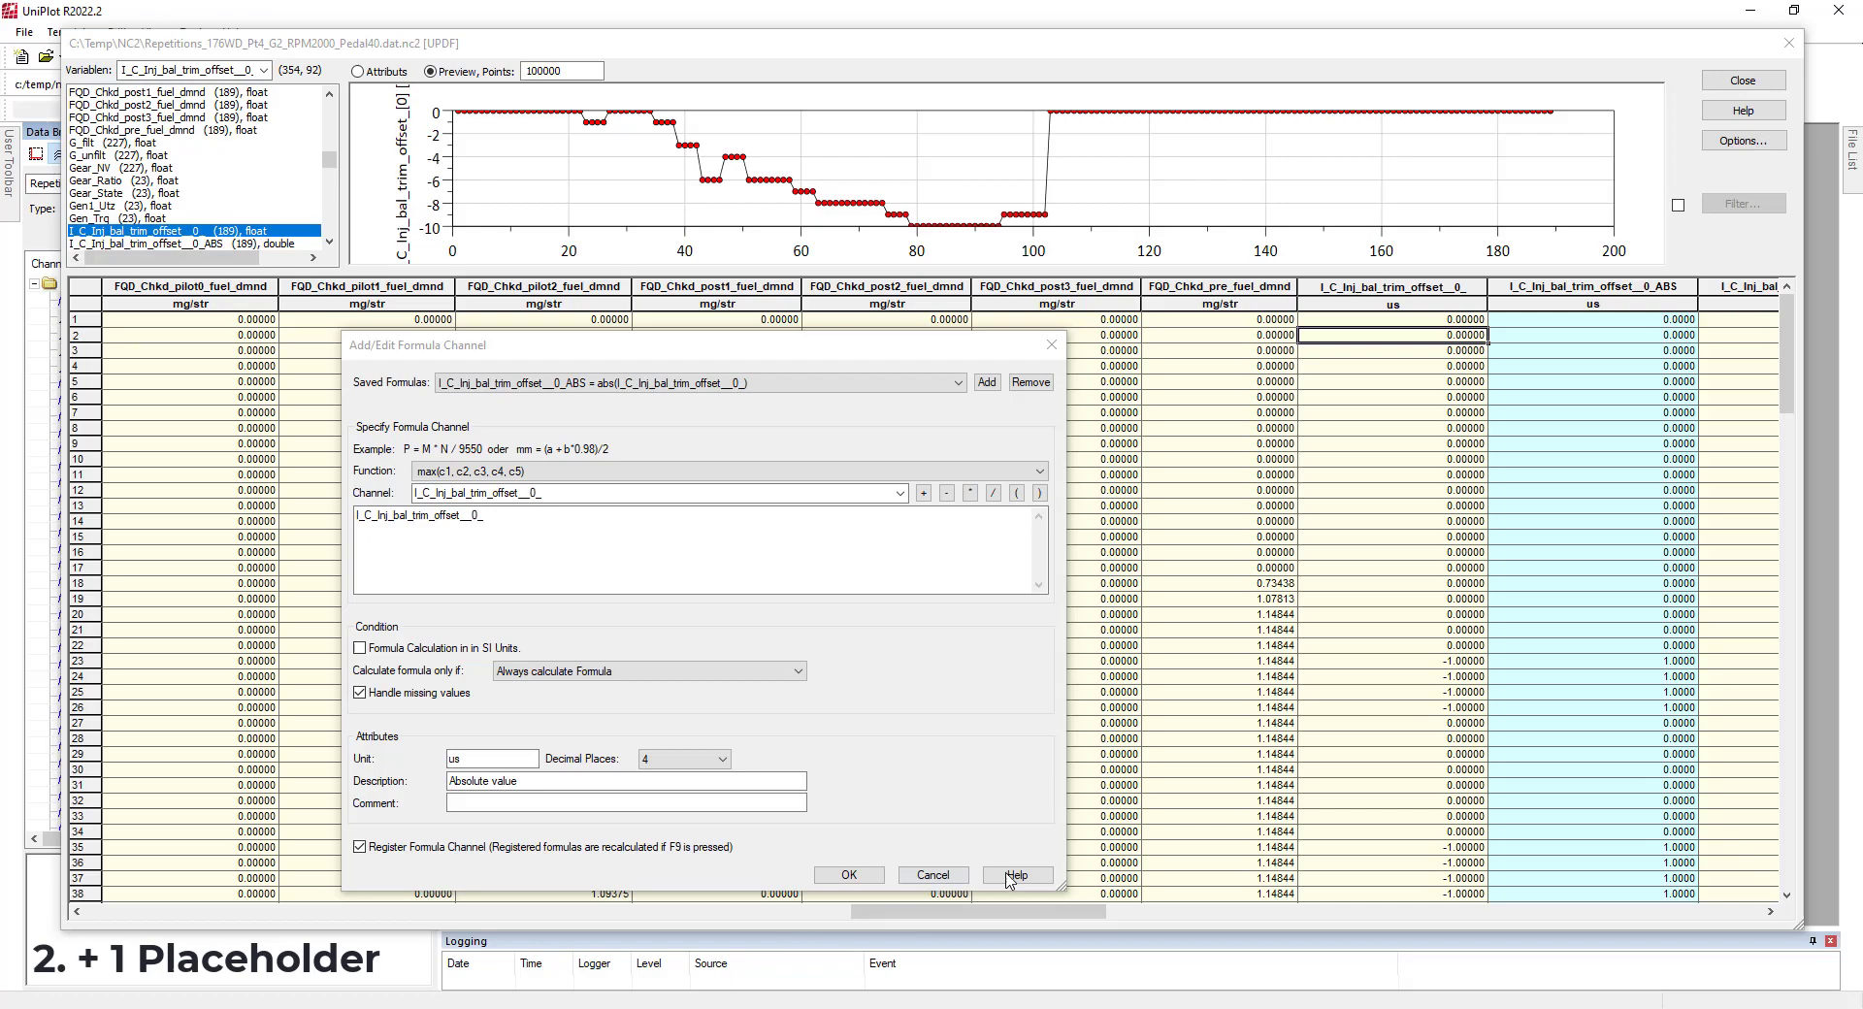
Step: Look up how placeholders are written in channel names in the "Defining Formulas" section of the formula documentation
click(1019, 875)
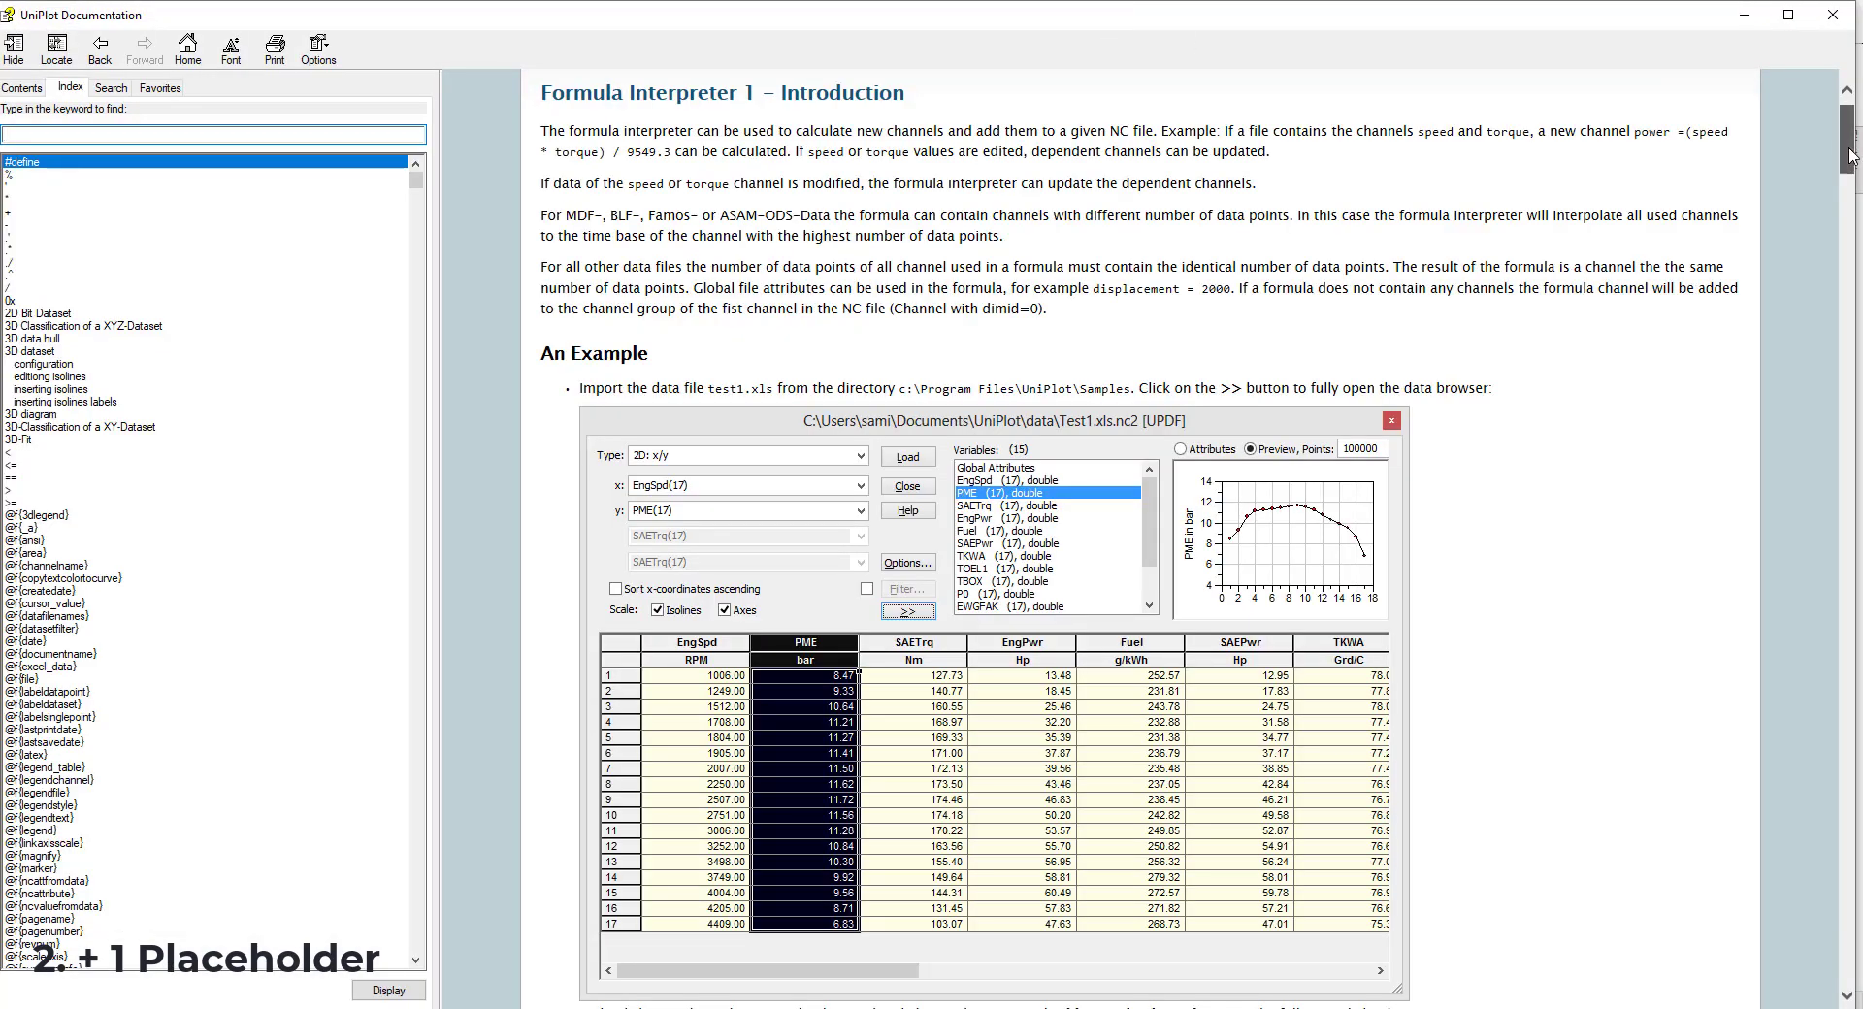
drag(1847, 160, 1832, 415)
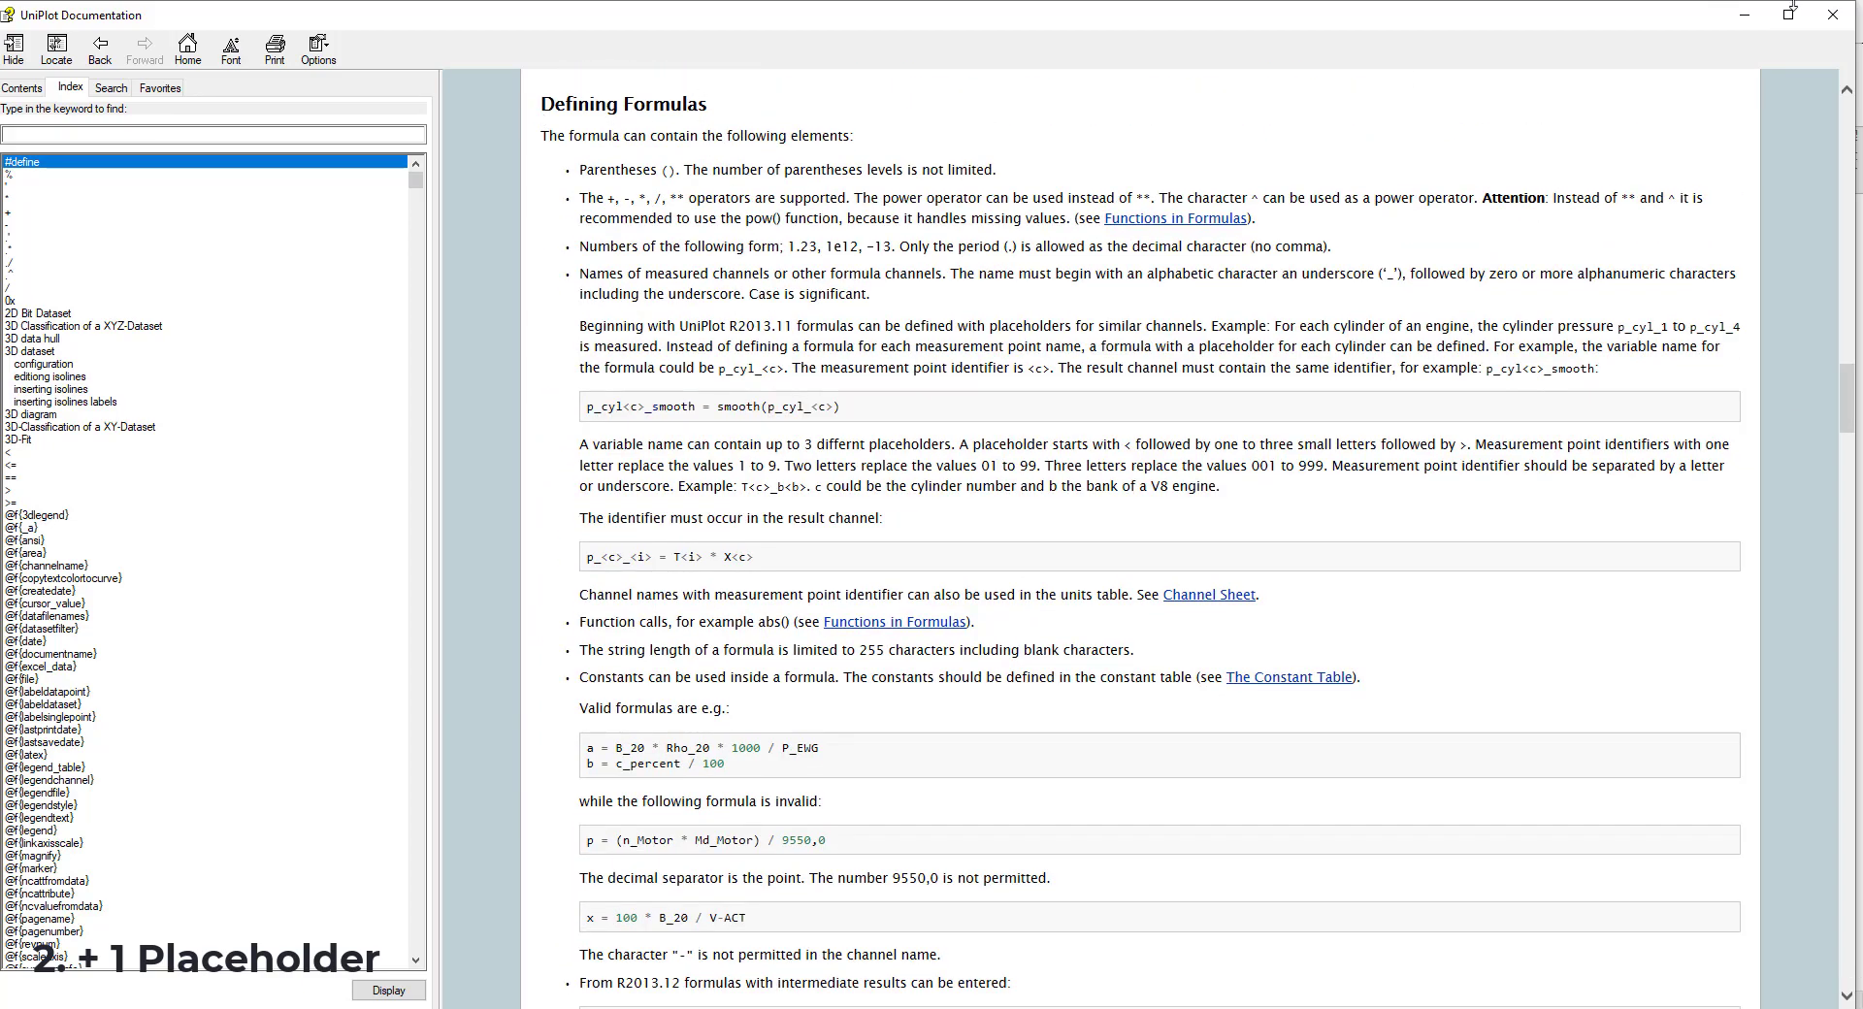
click(1744, 15)
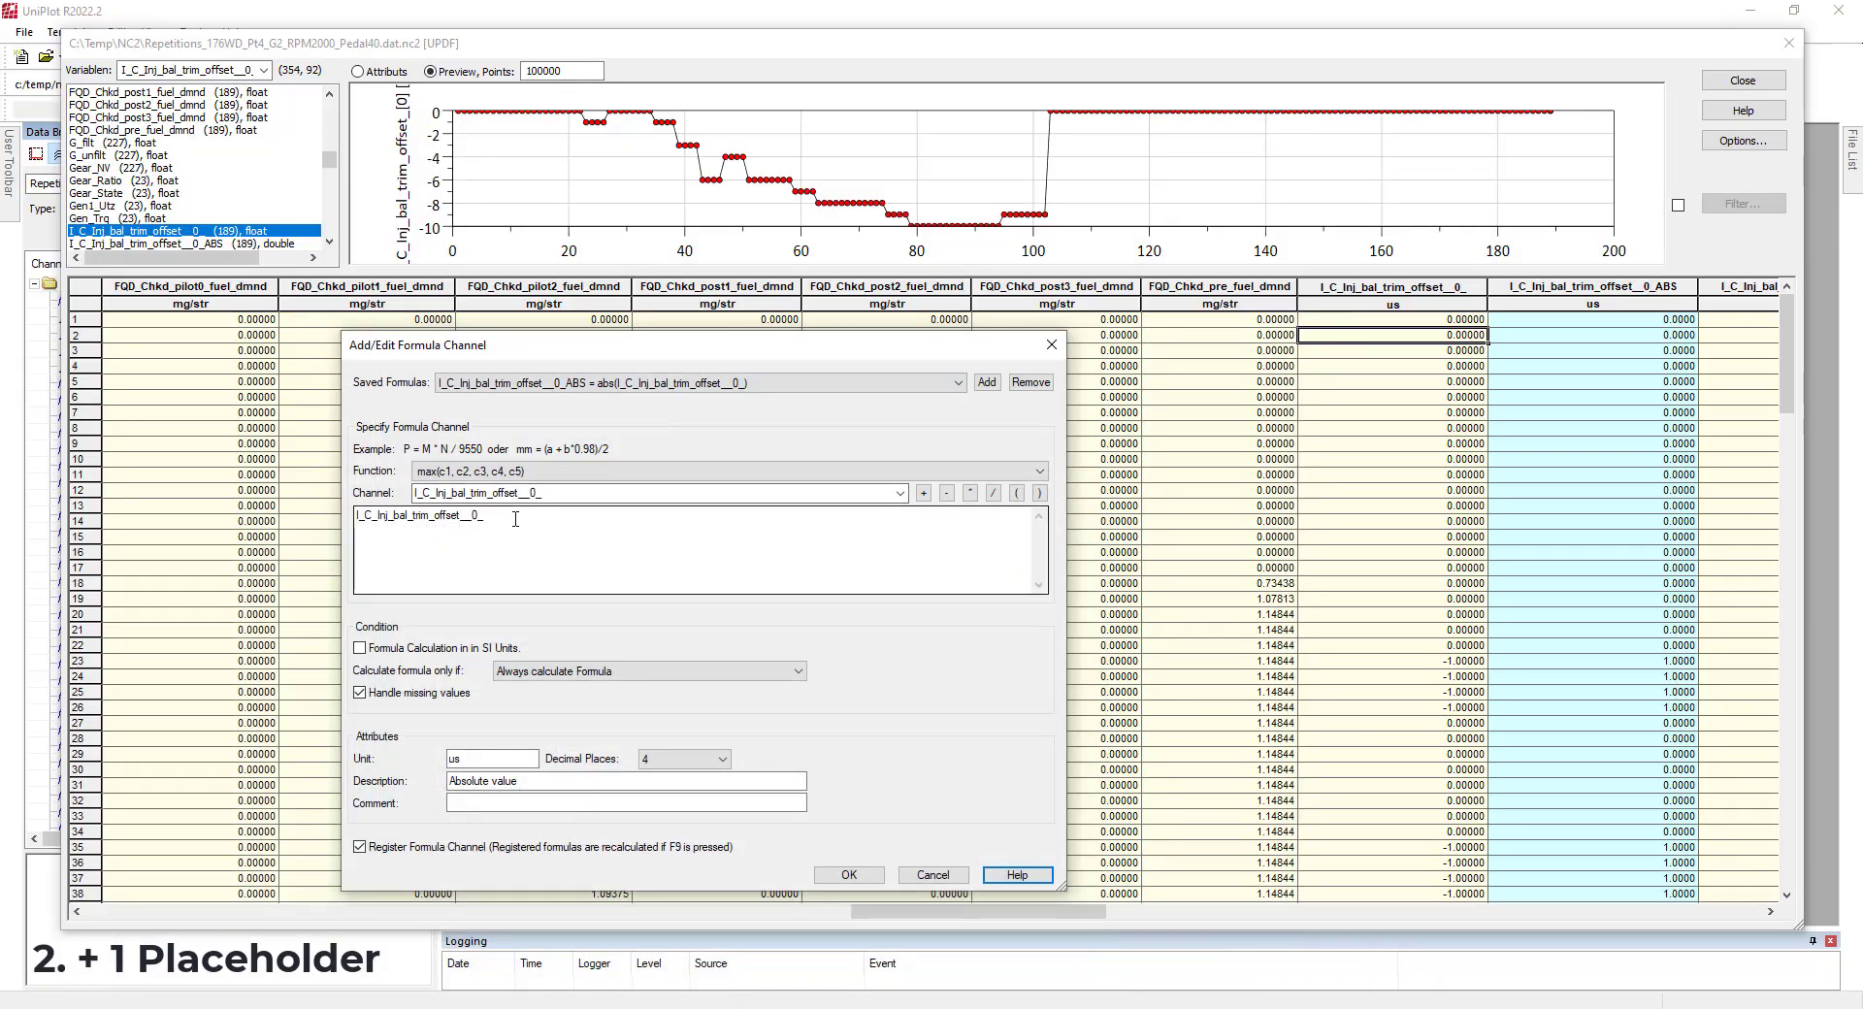
Step: Rewrite the formula as "I_C_Inj_bal_trim_offset_<c> = abs(I_C_Inj_bal_trim_offset__<c>_)" and create its channels
click(485, 519)
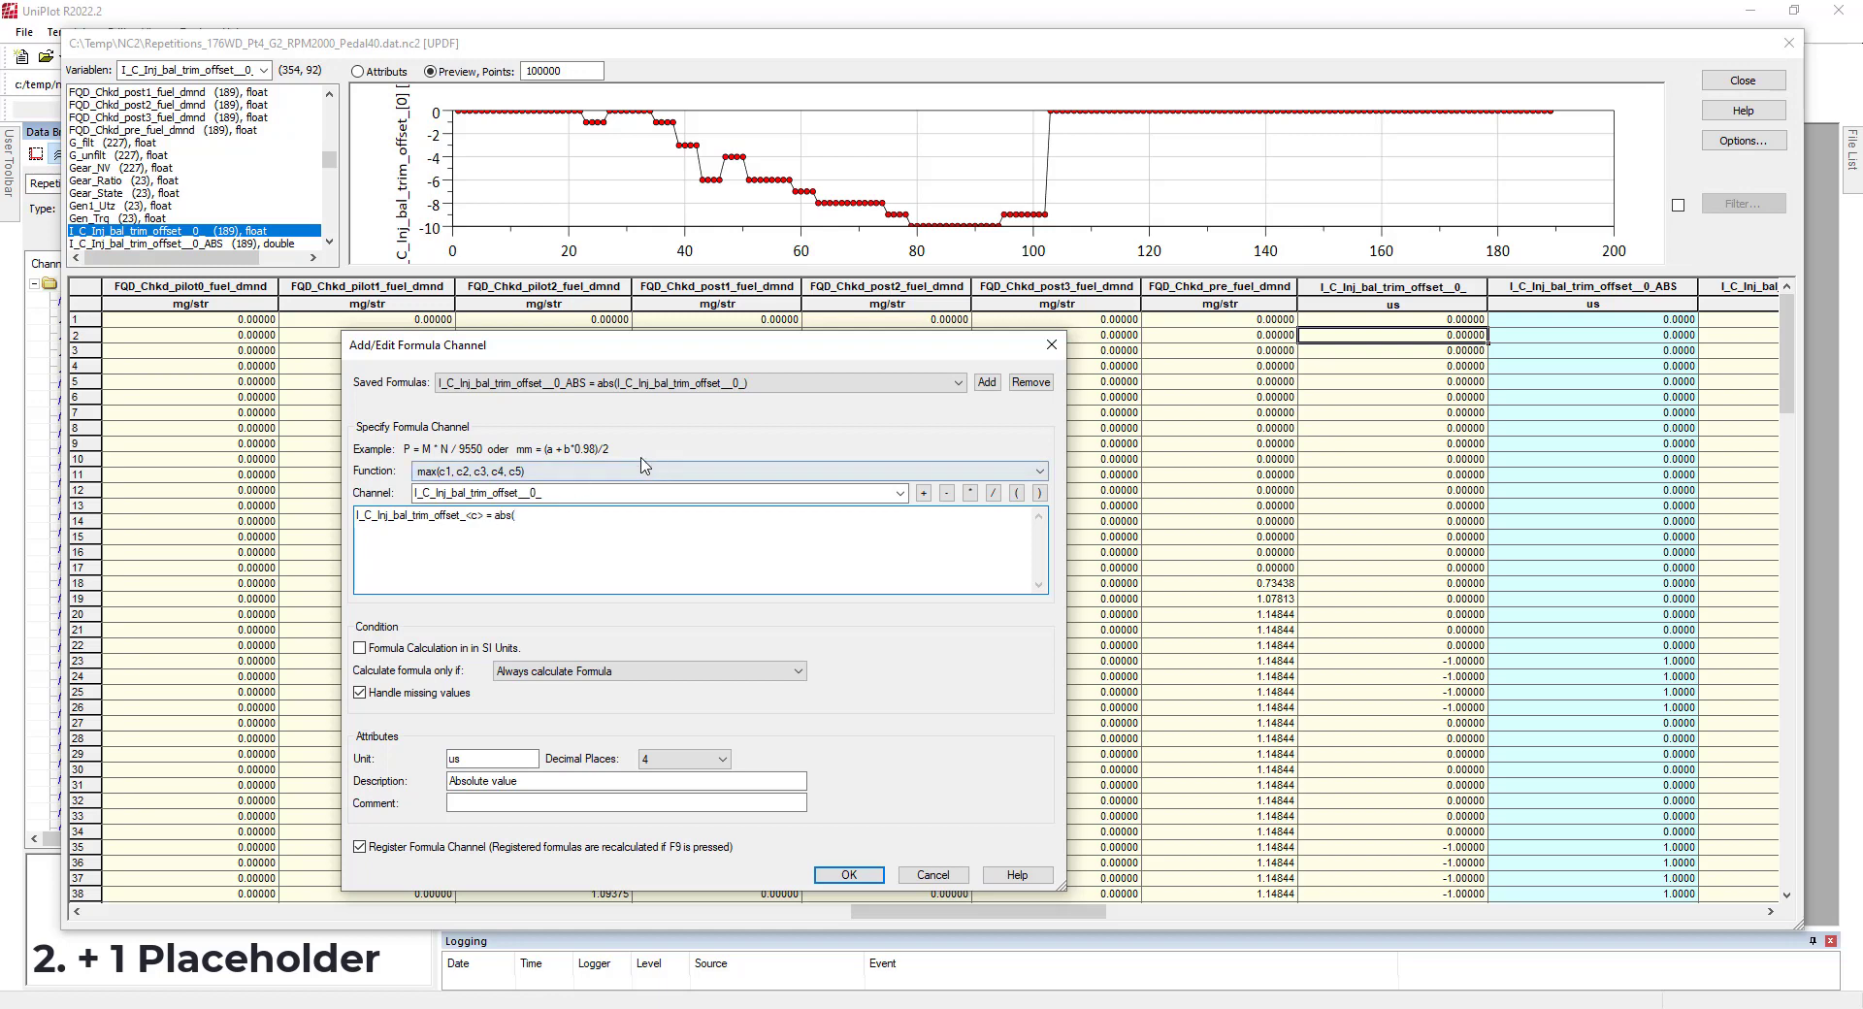
click(624, 493)
key(ctrl+c)
click(563, 516)
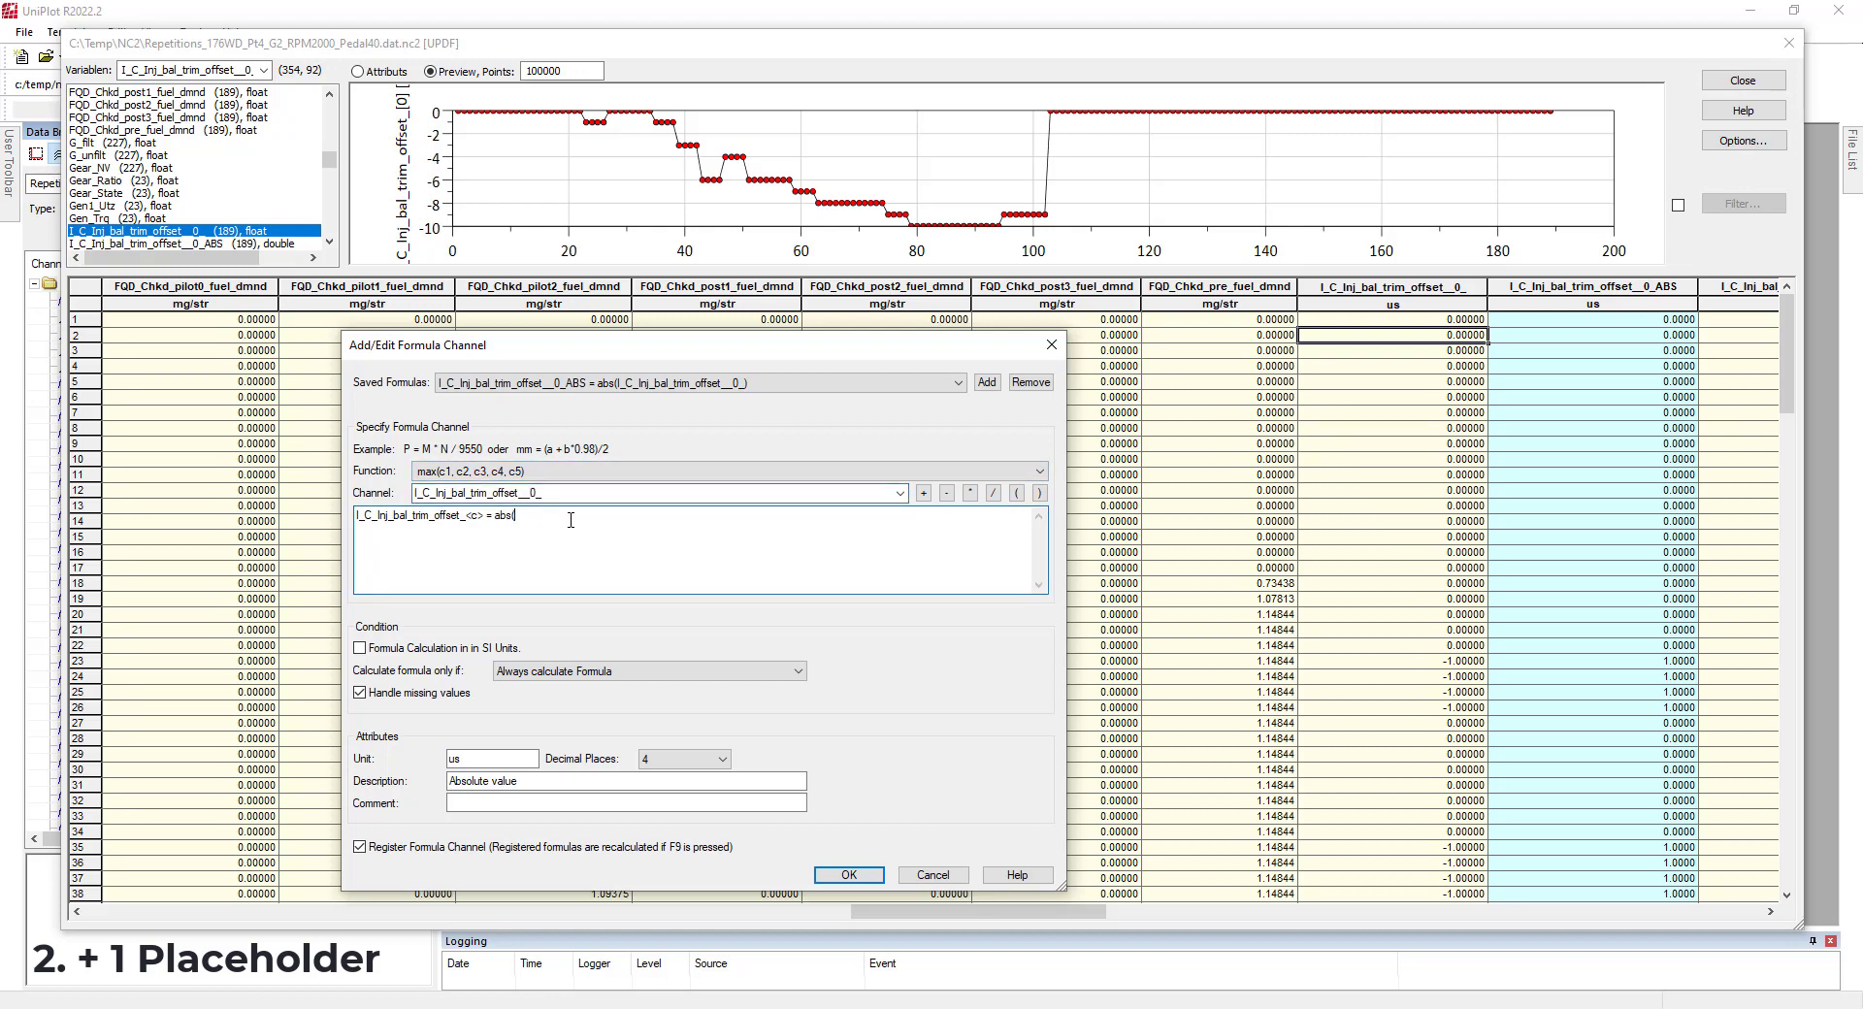
key(ctrl+v)
text(<c>)
click(848, 877)
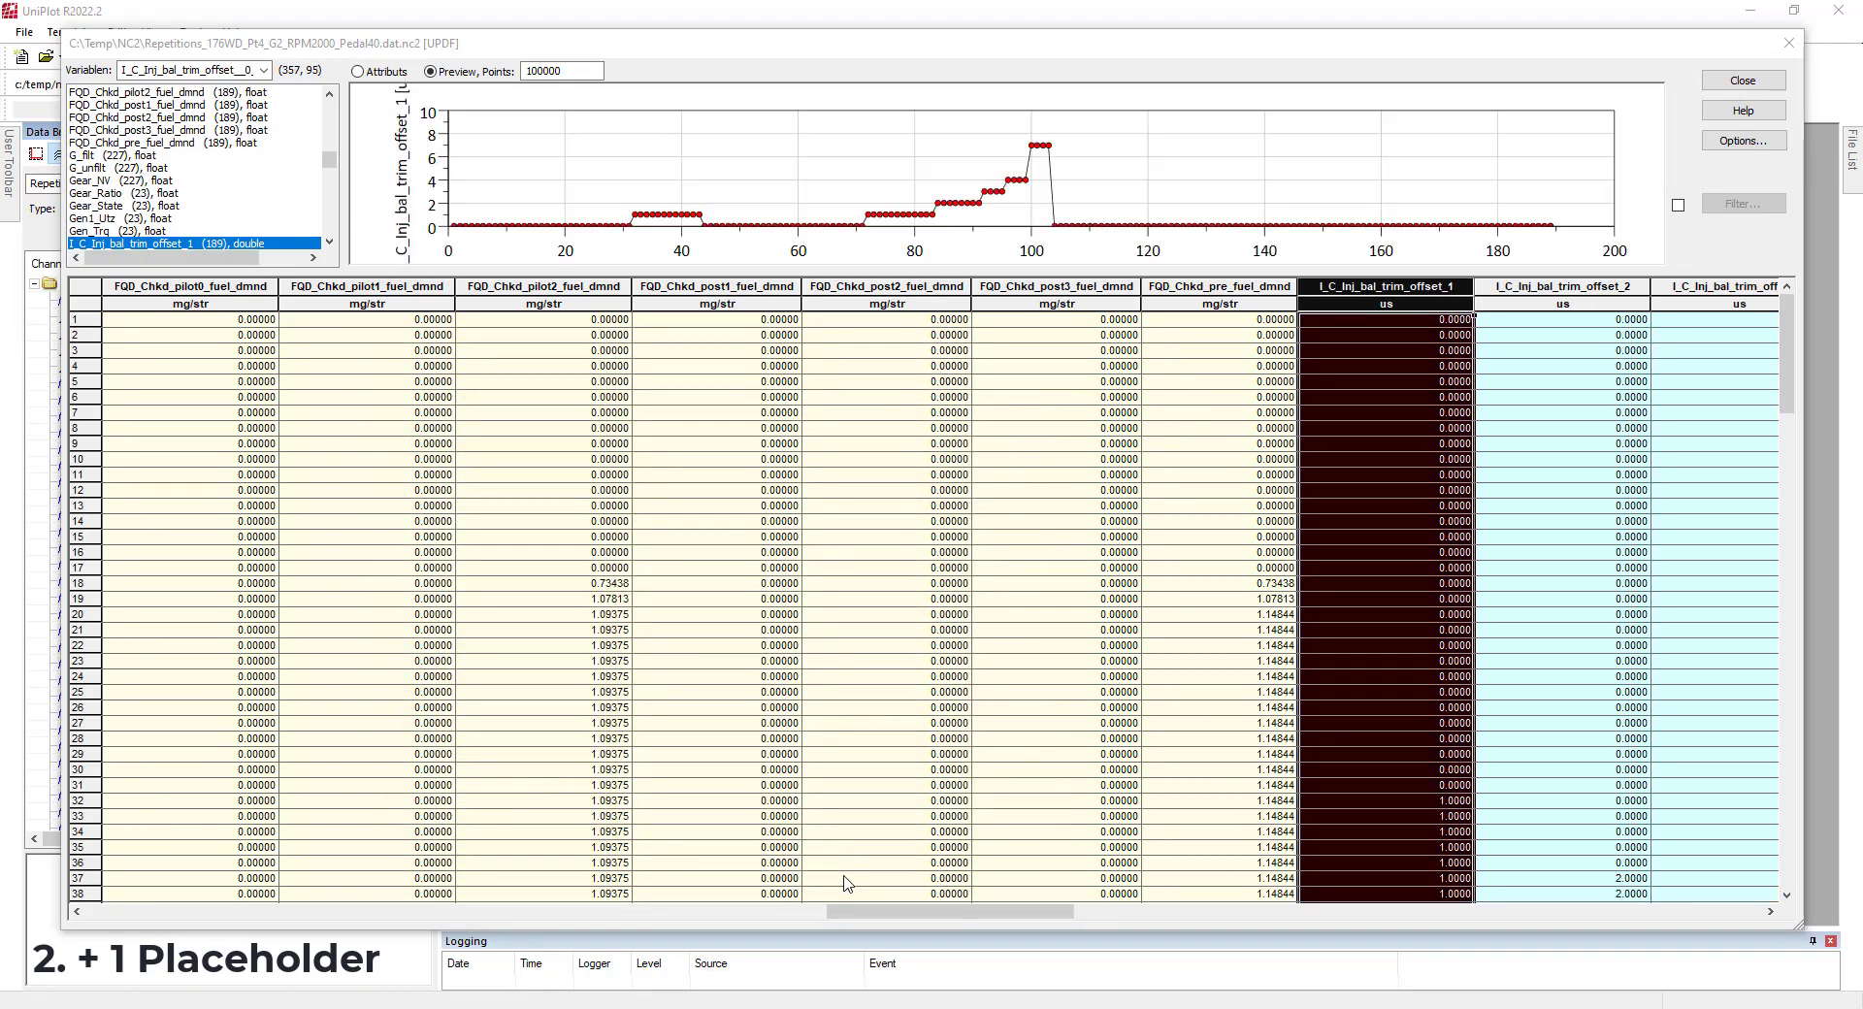
Step: Preview the plots of channels I_C_Inj_bal_trim_offset_1, _2 and _3, and of I_C_Inj_bal_trim_offset__0_ABS
drag(950, 922, 1005, 922)
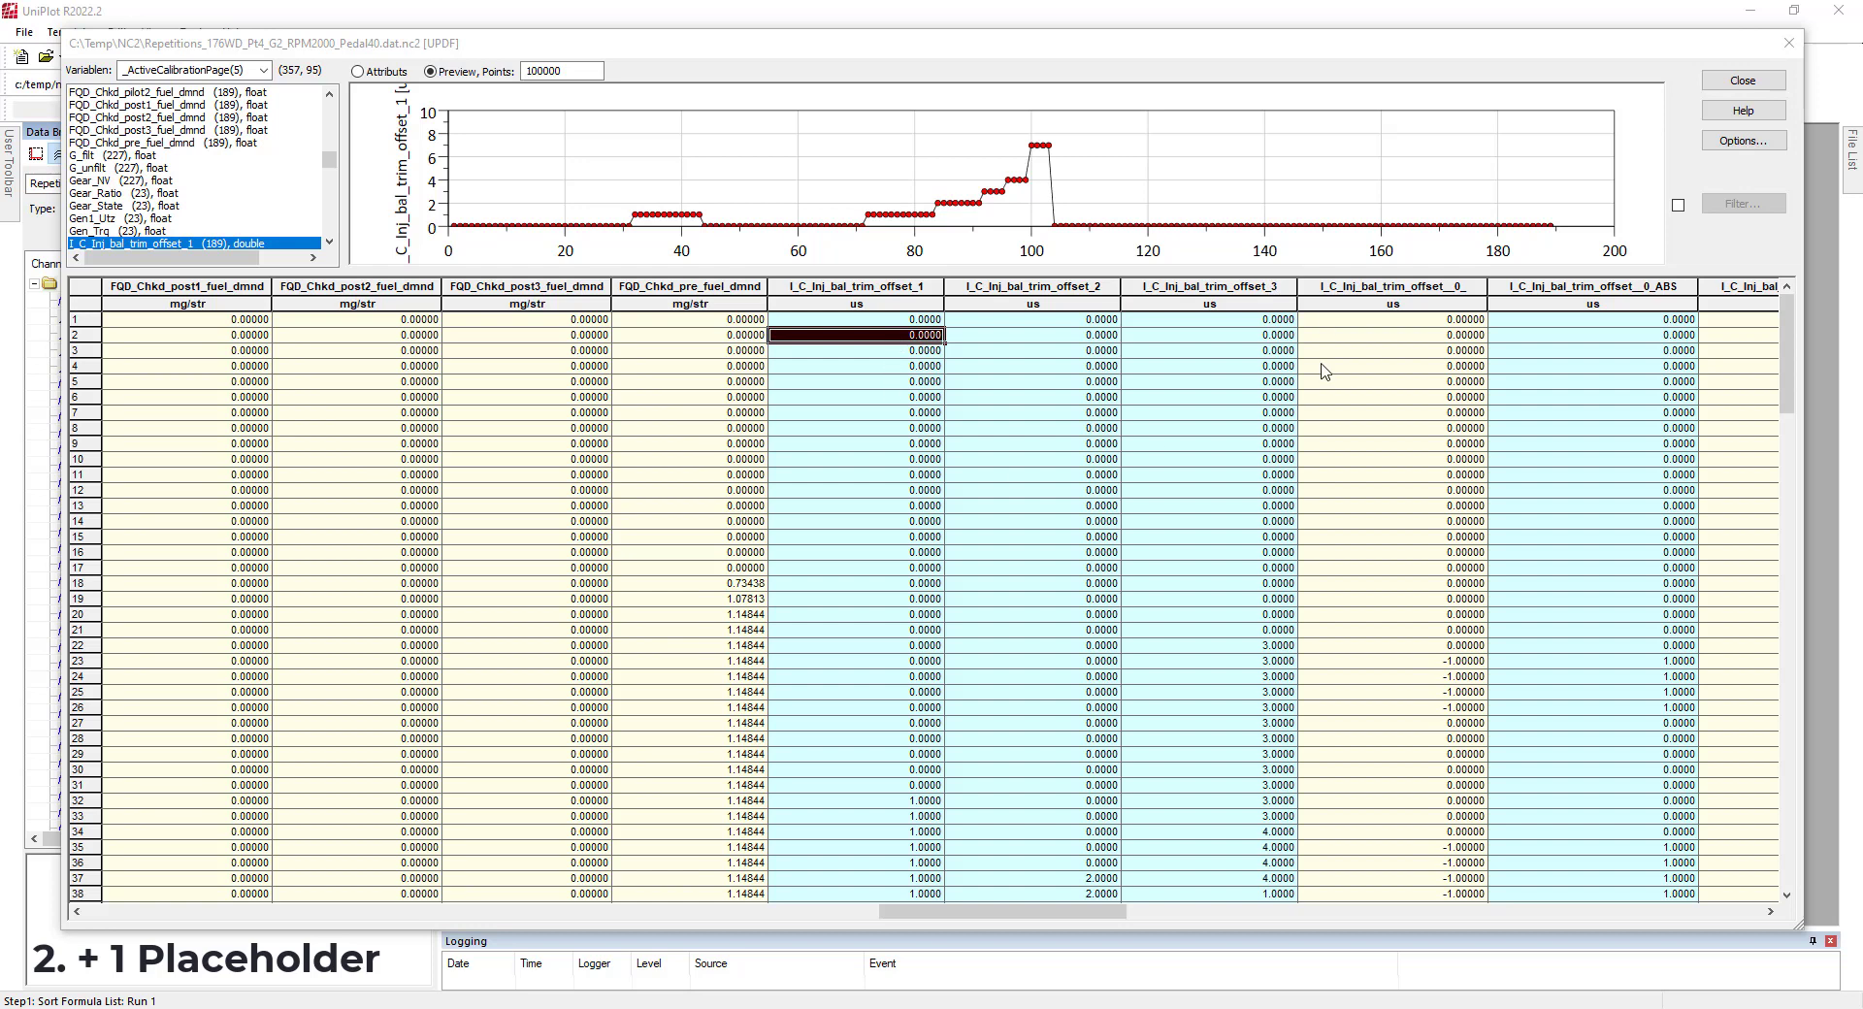
click(886, 415)
click(1085, 394)
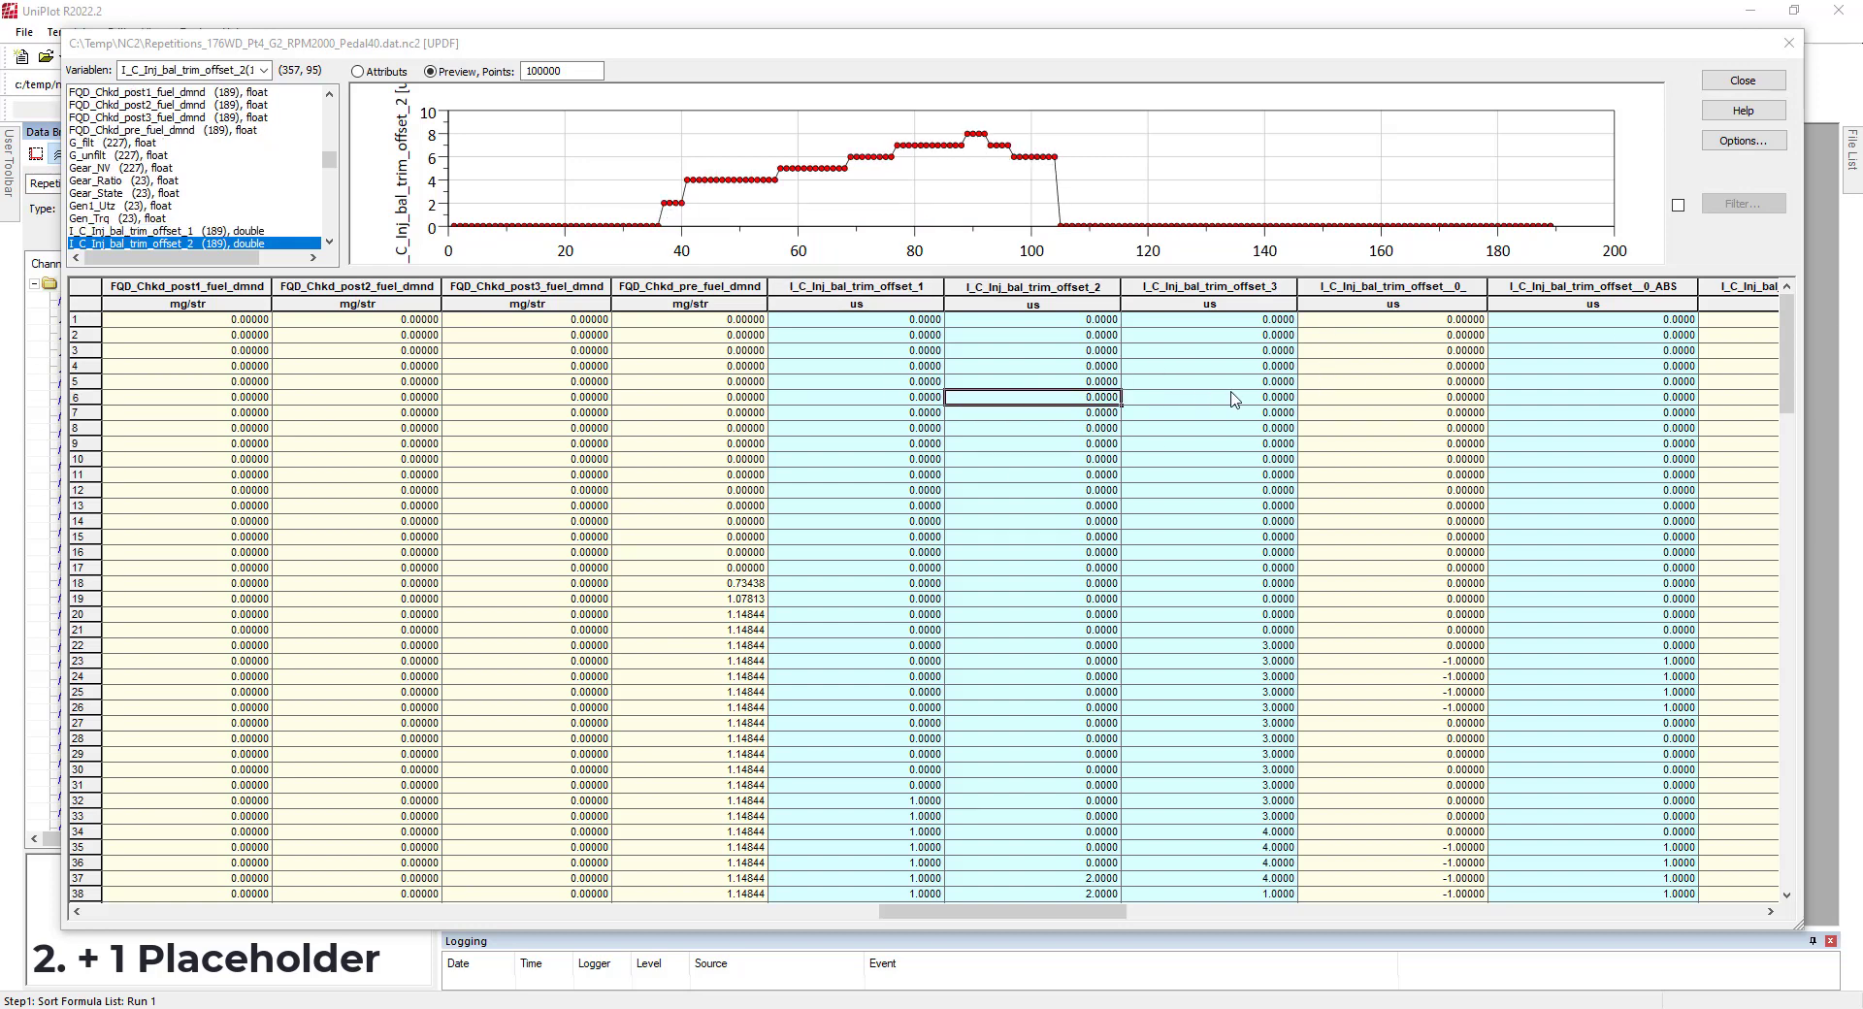
click(1231, 393)
click(1544, 378)
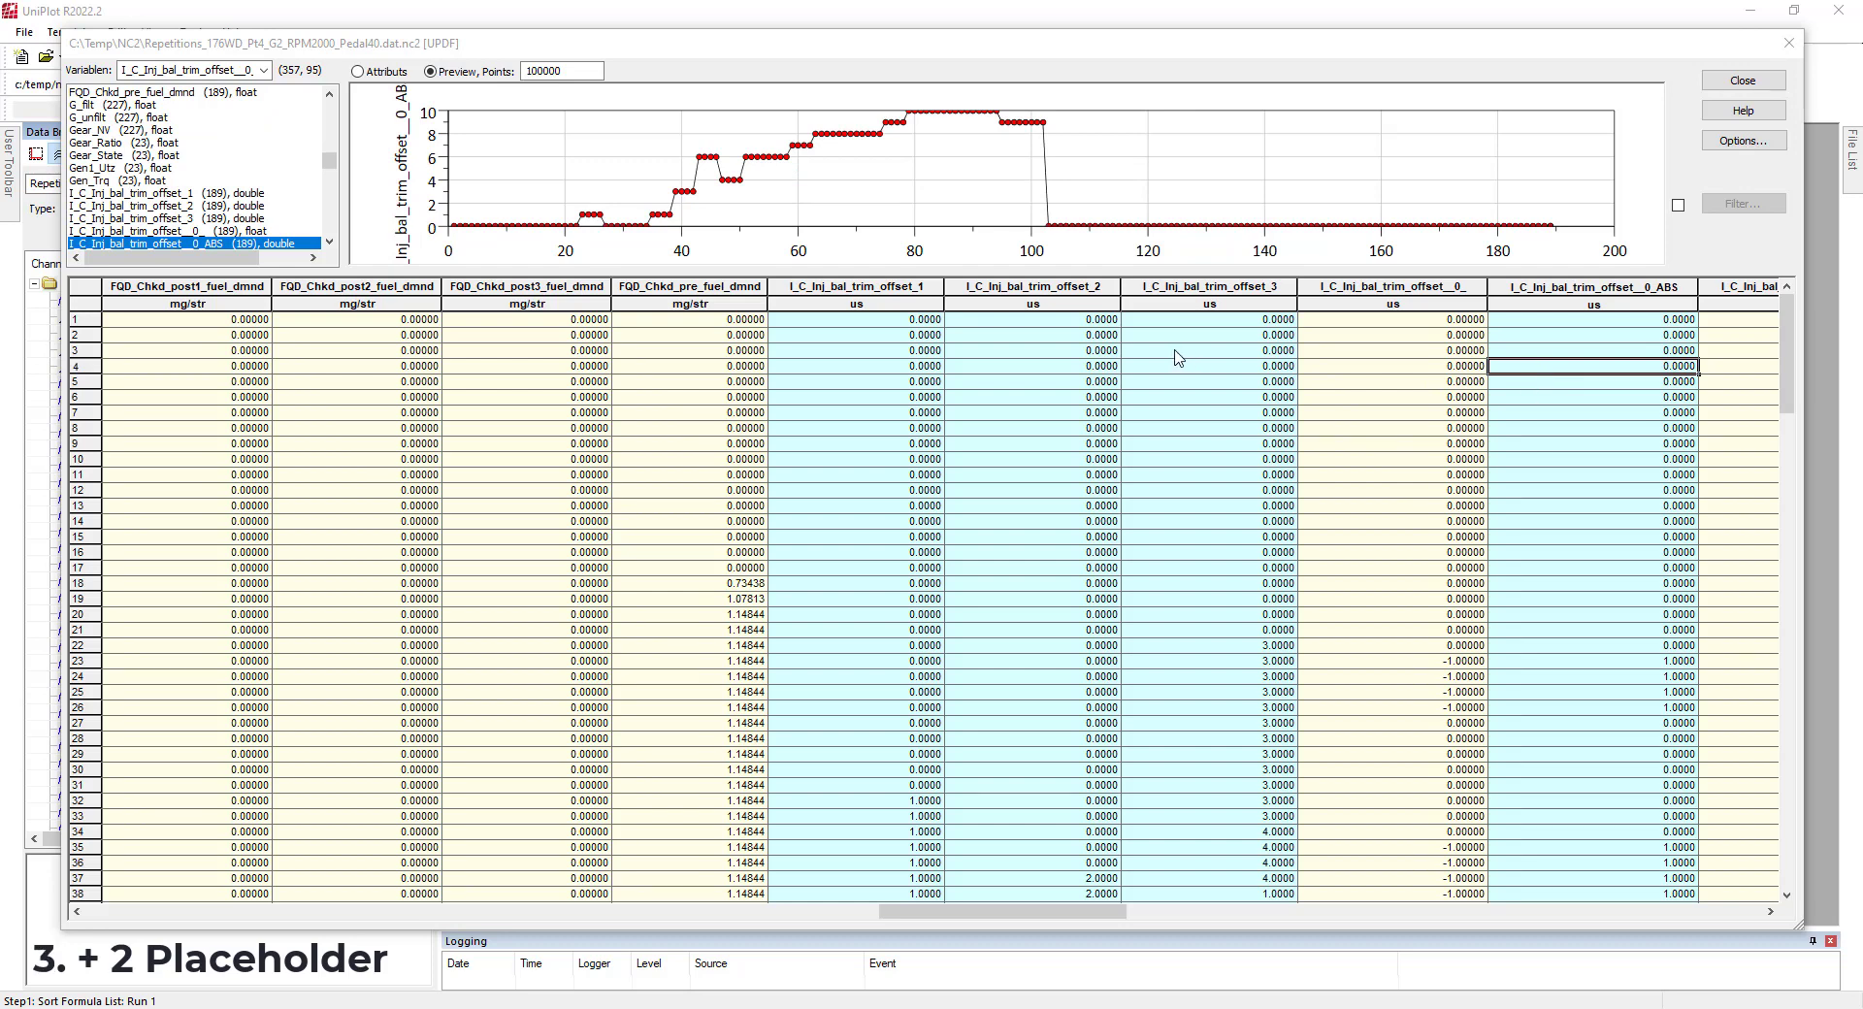
Step: Start a new formula channel from the one-placeholder formula and append "* DP_Time<p>" after the abs() term
right_click(826, 353)
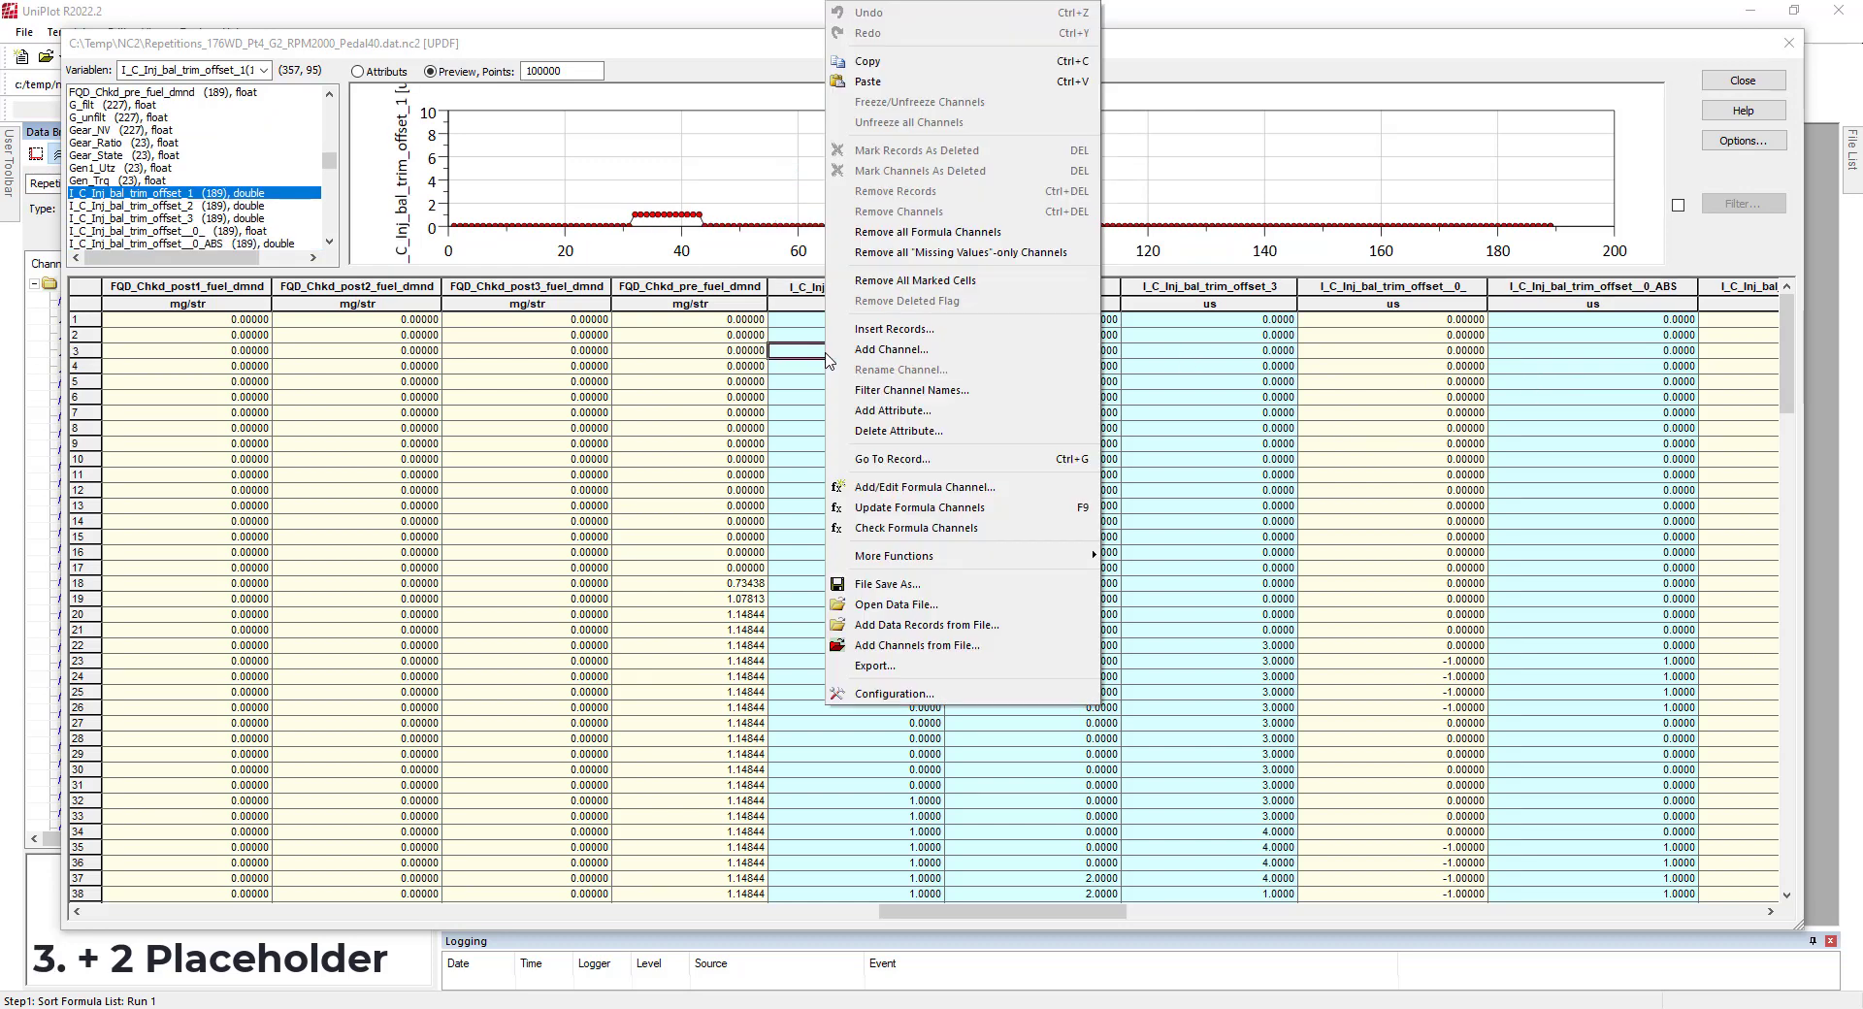
click(886, 490)
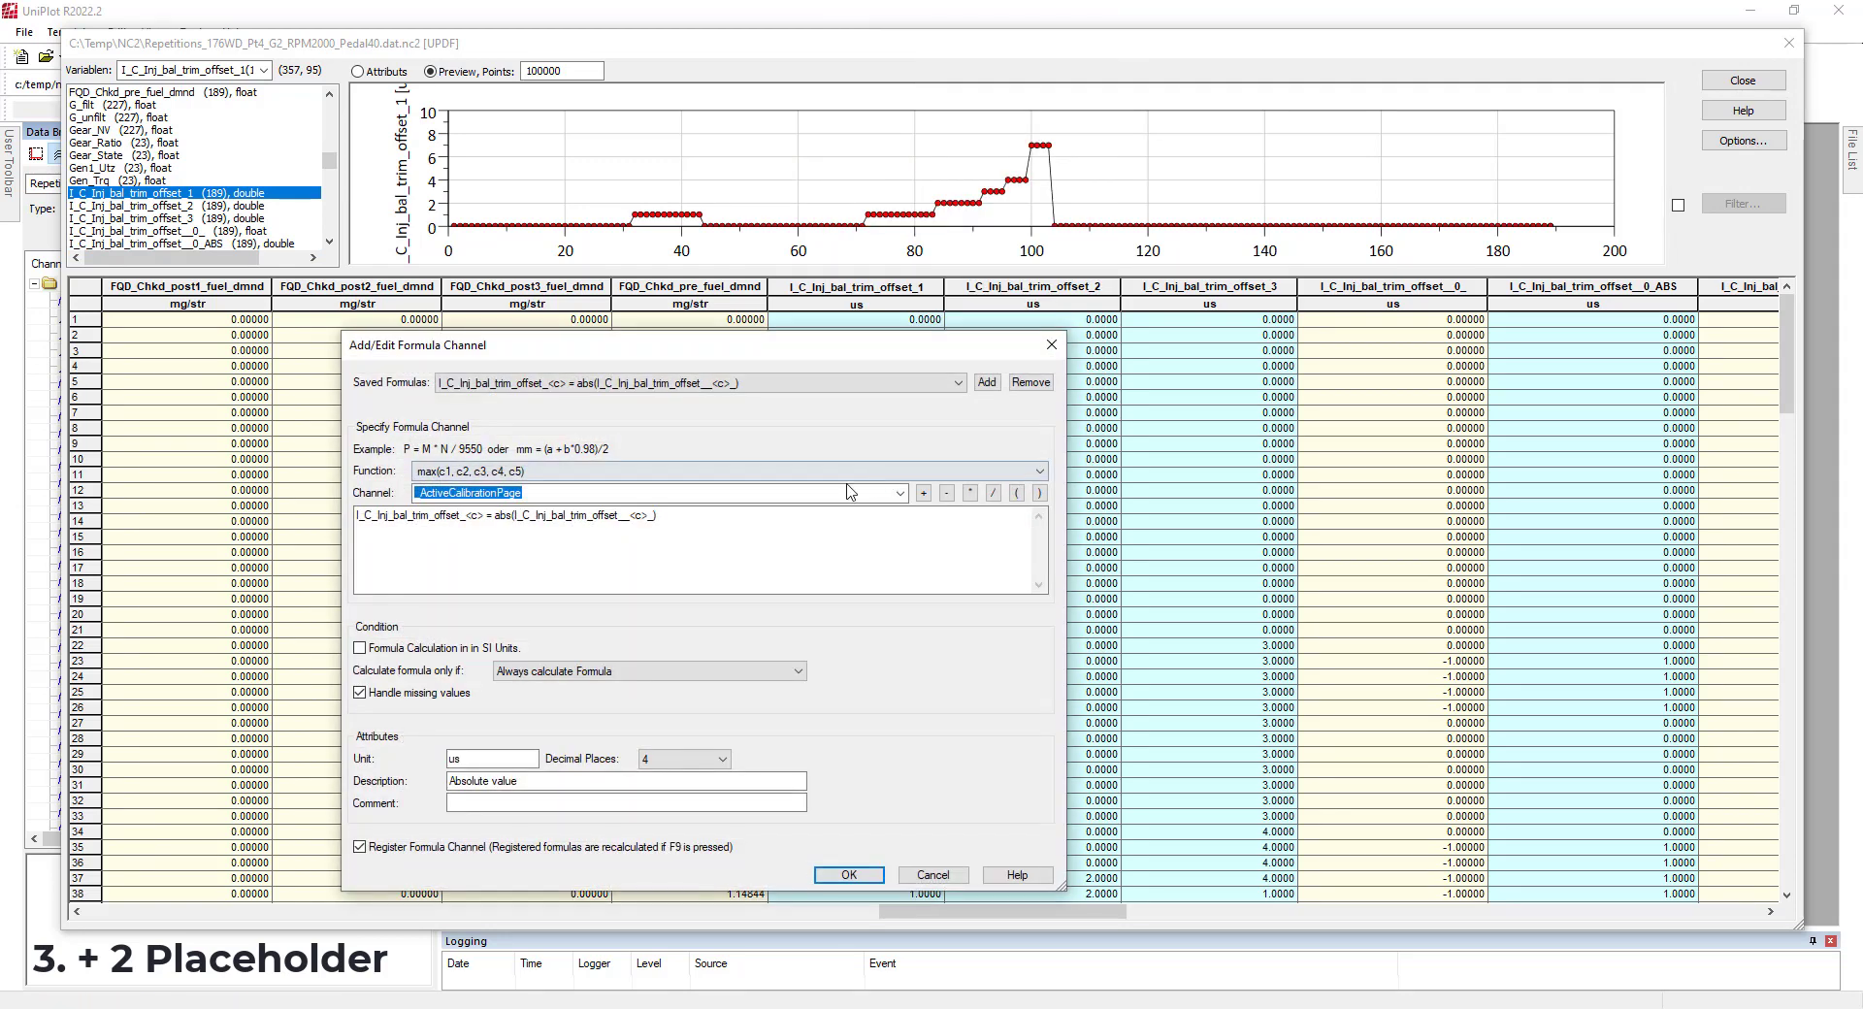
click(490, 516)
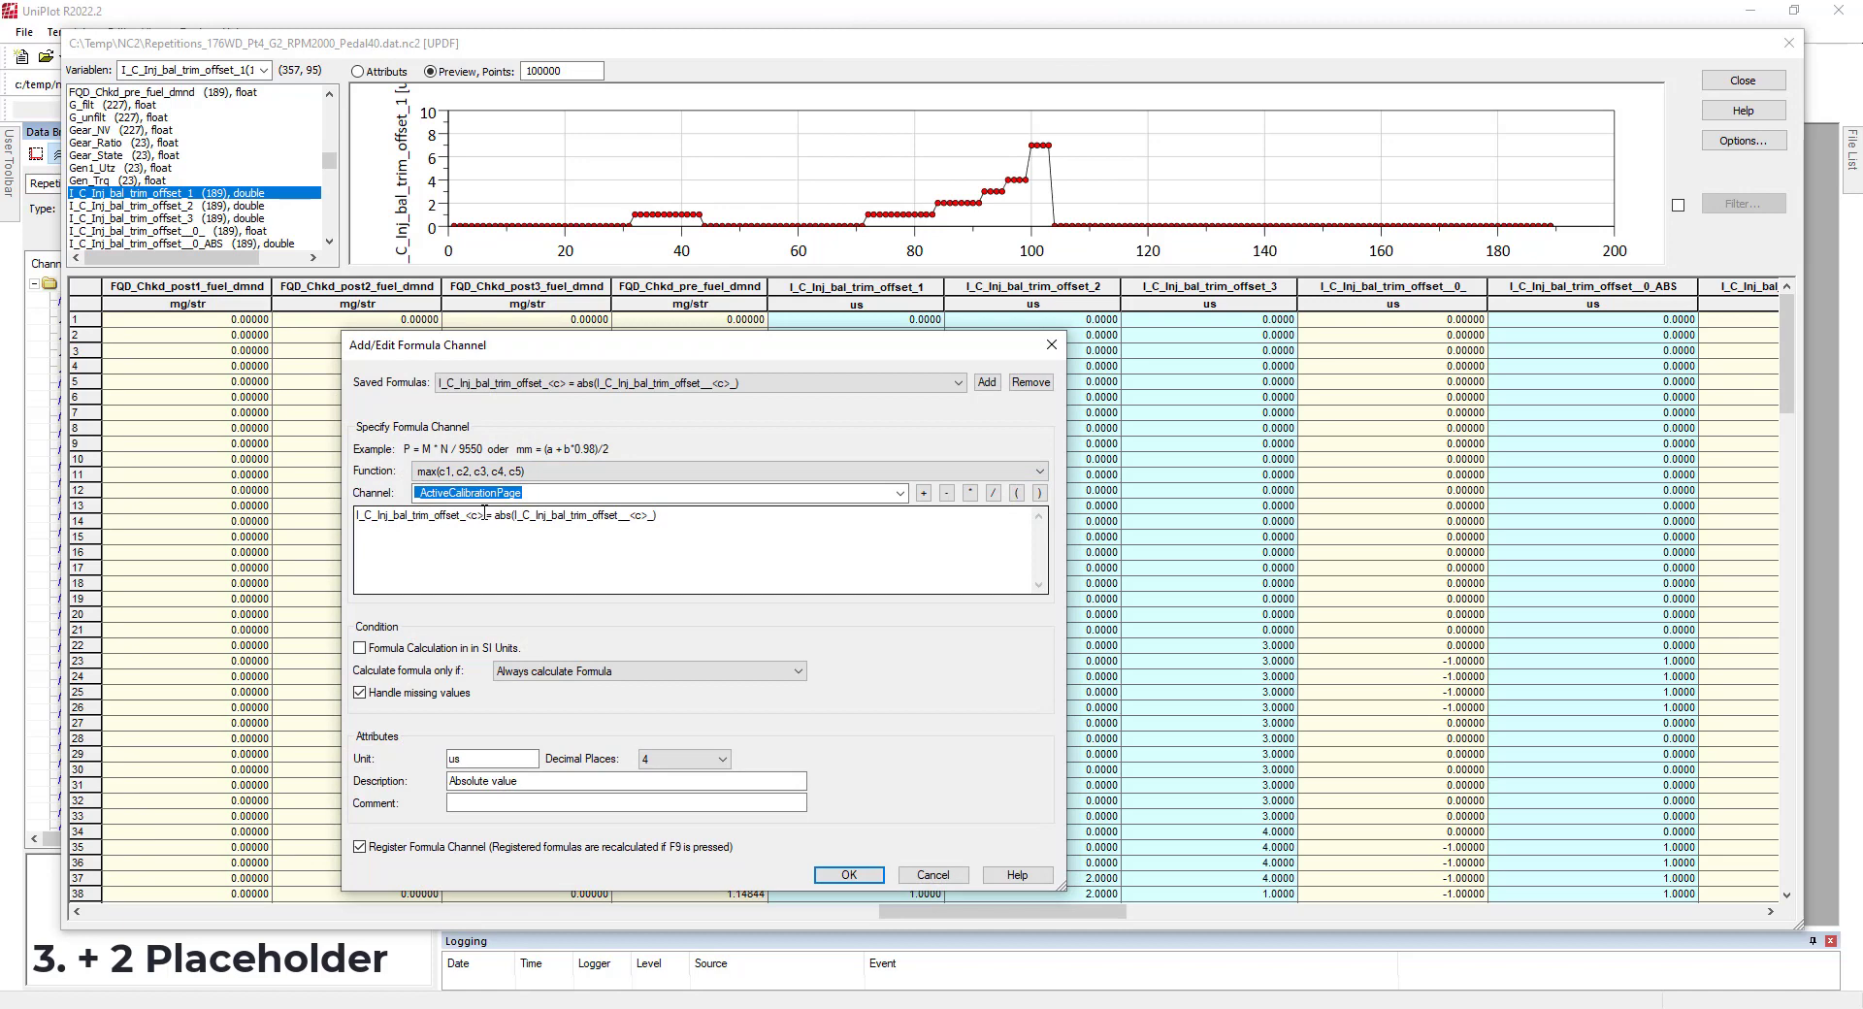
drag(699, 517, 513, 516)
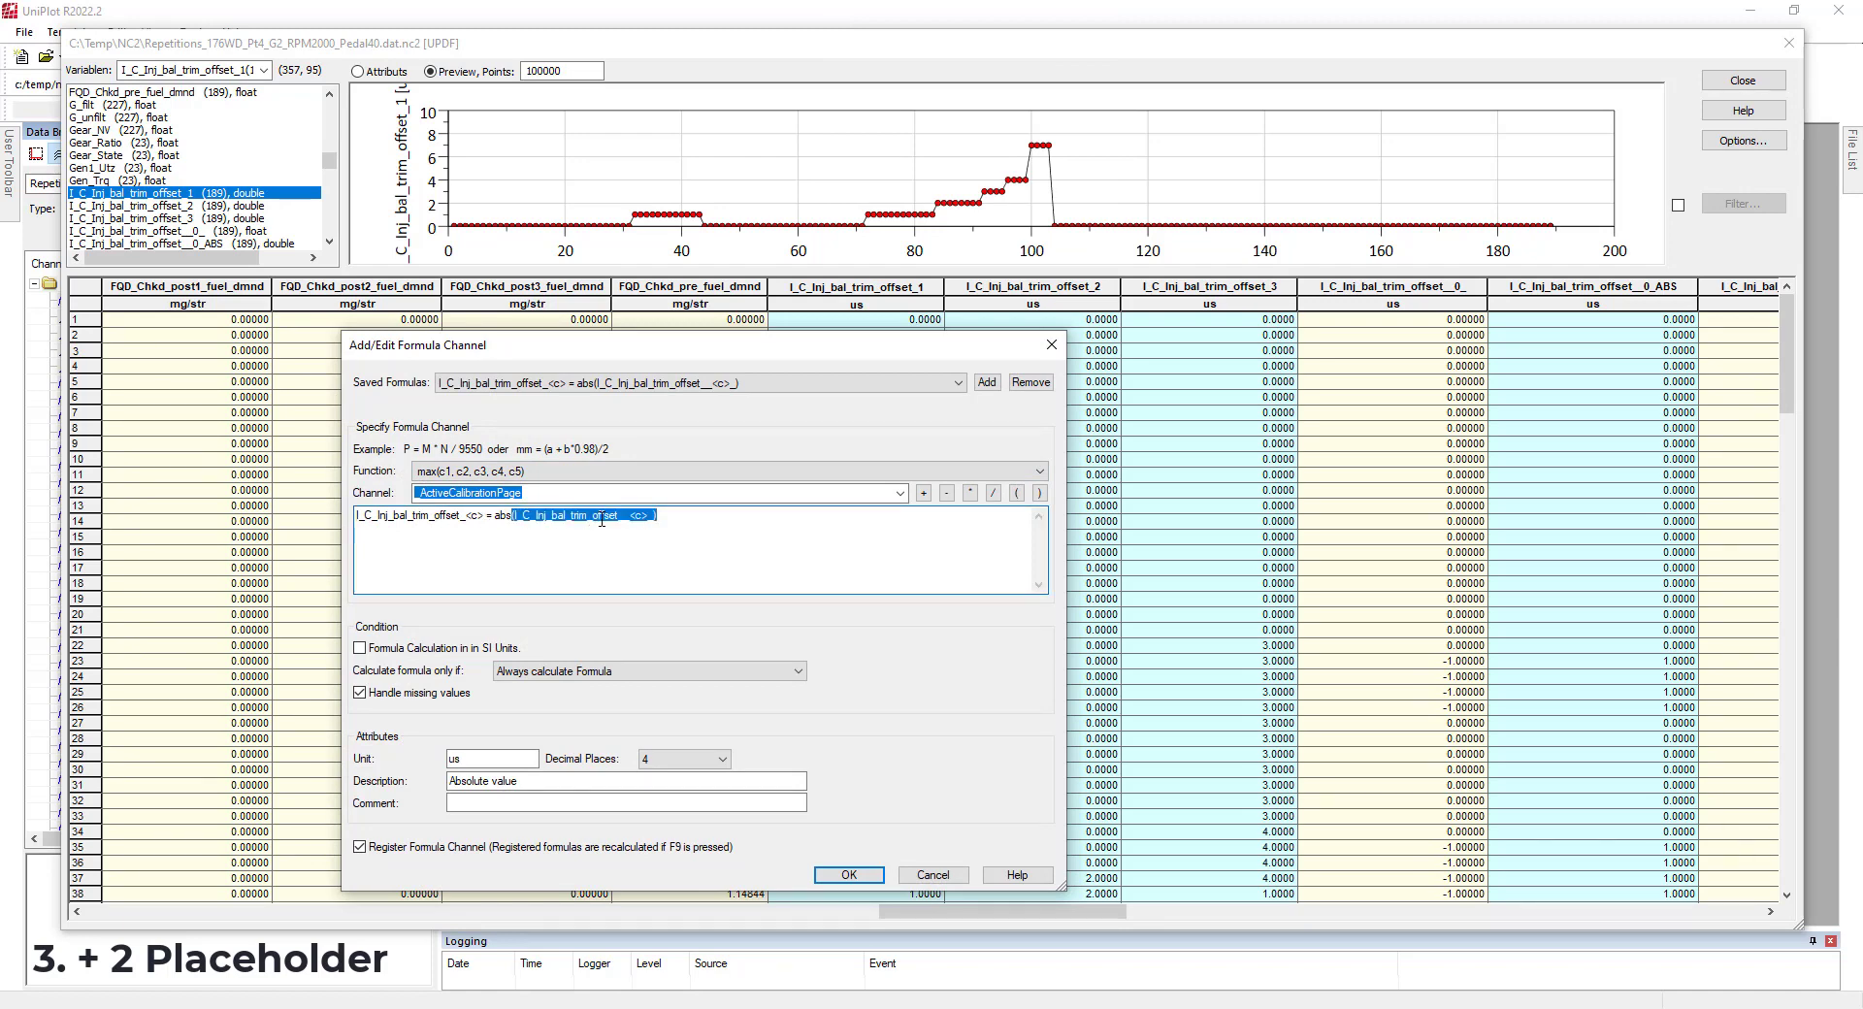
click(710, 521)
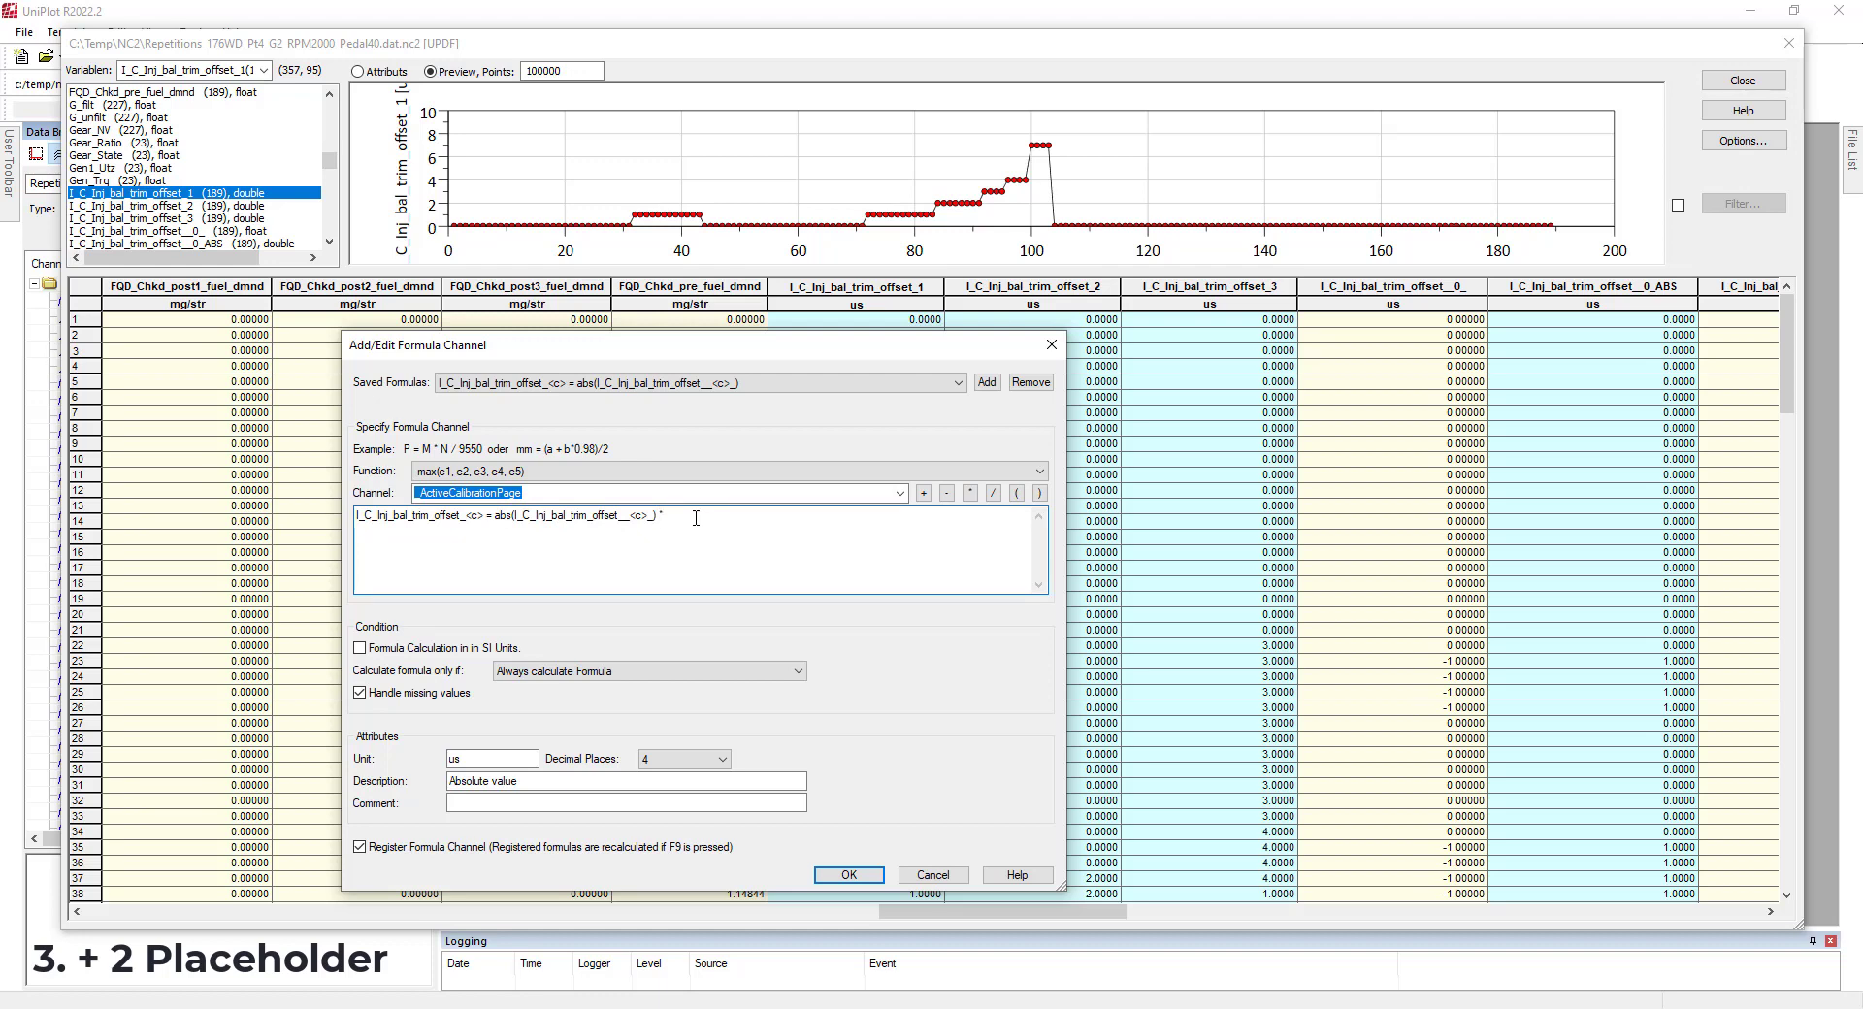
click(594, 493)
double_click(594, 493)
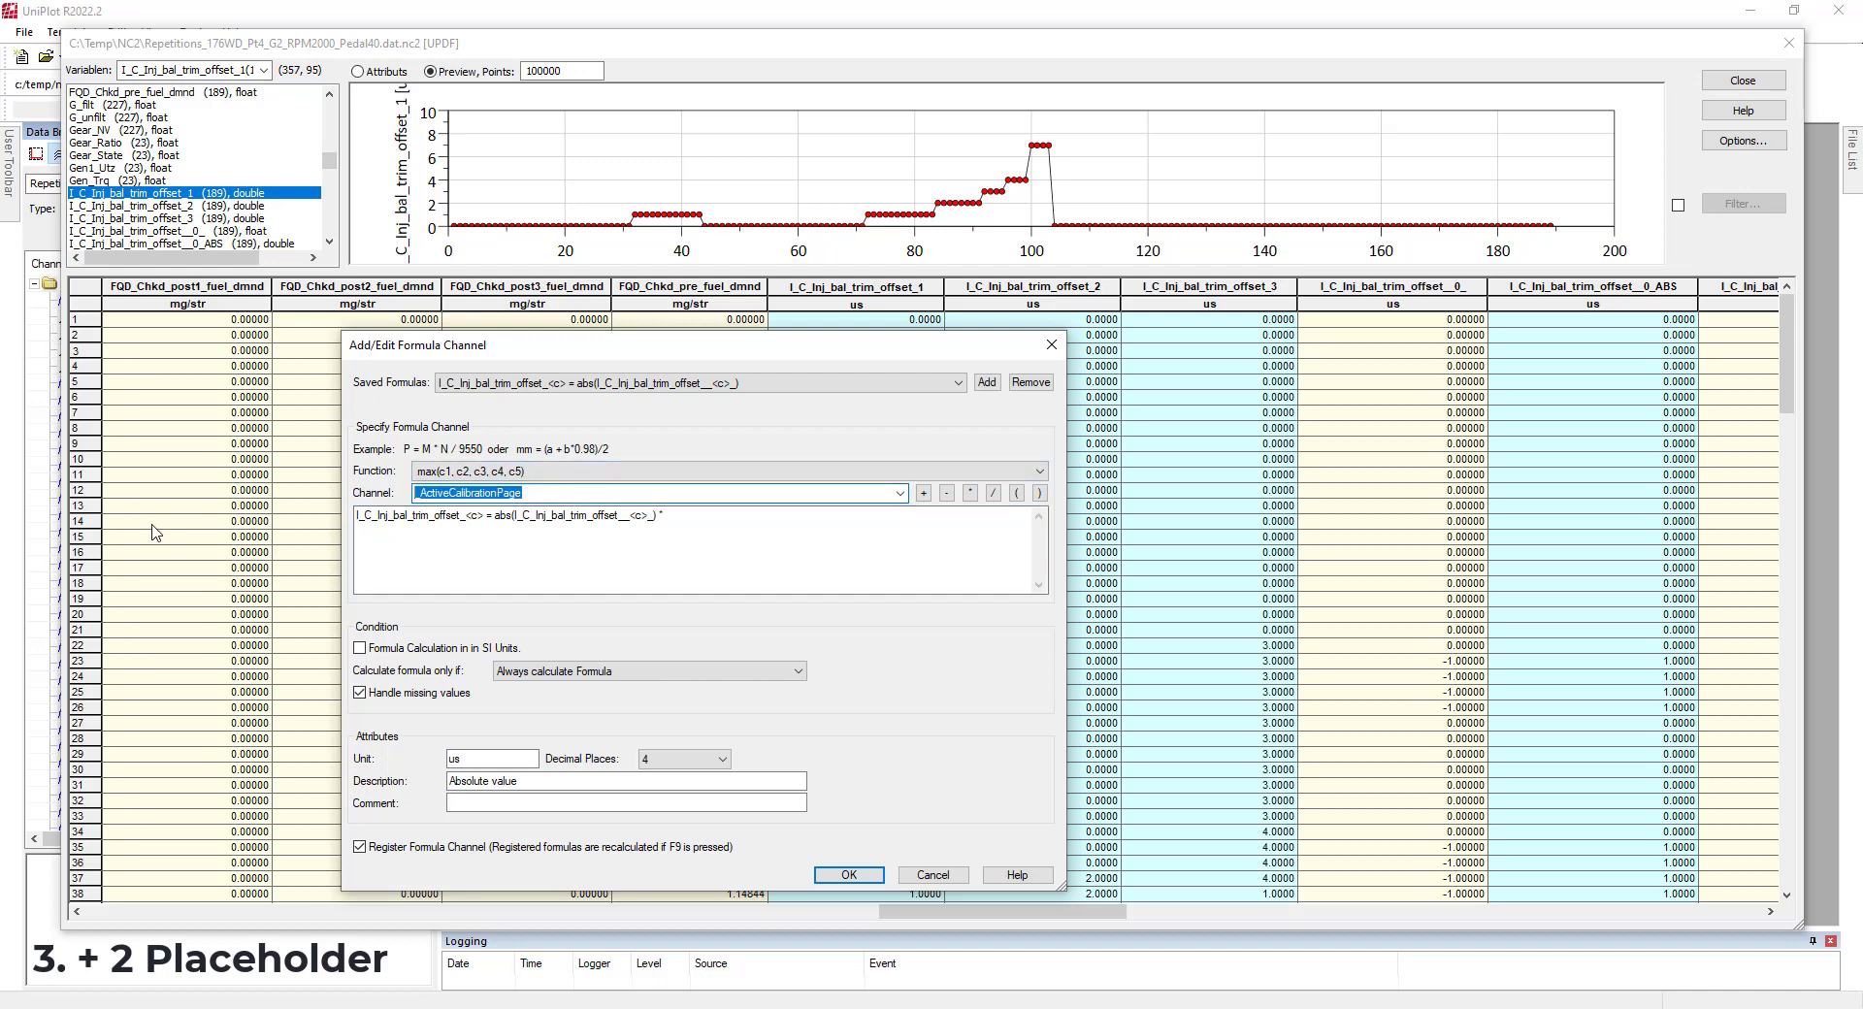
text(DP_Time1)
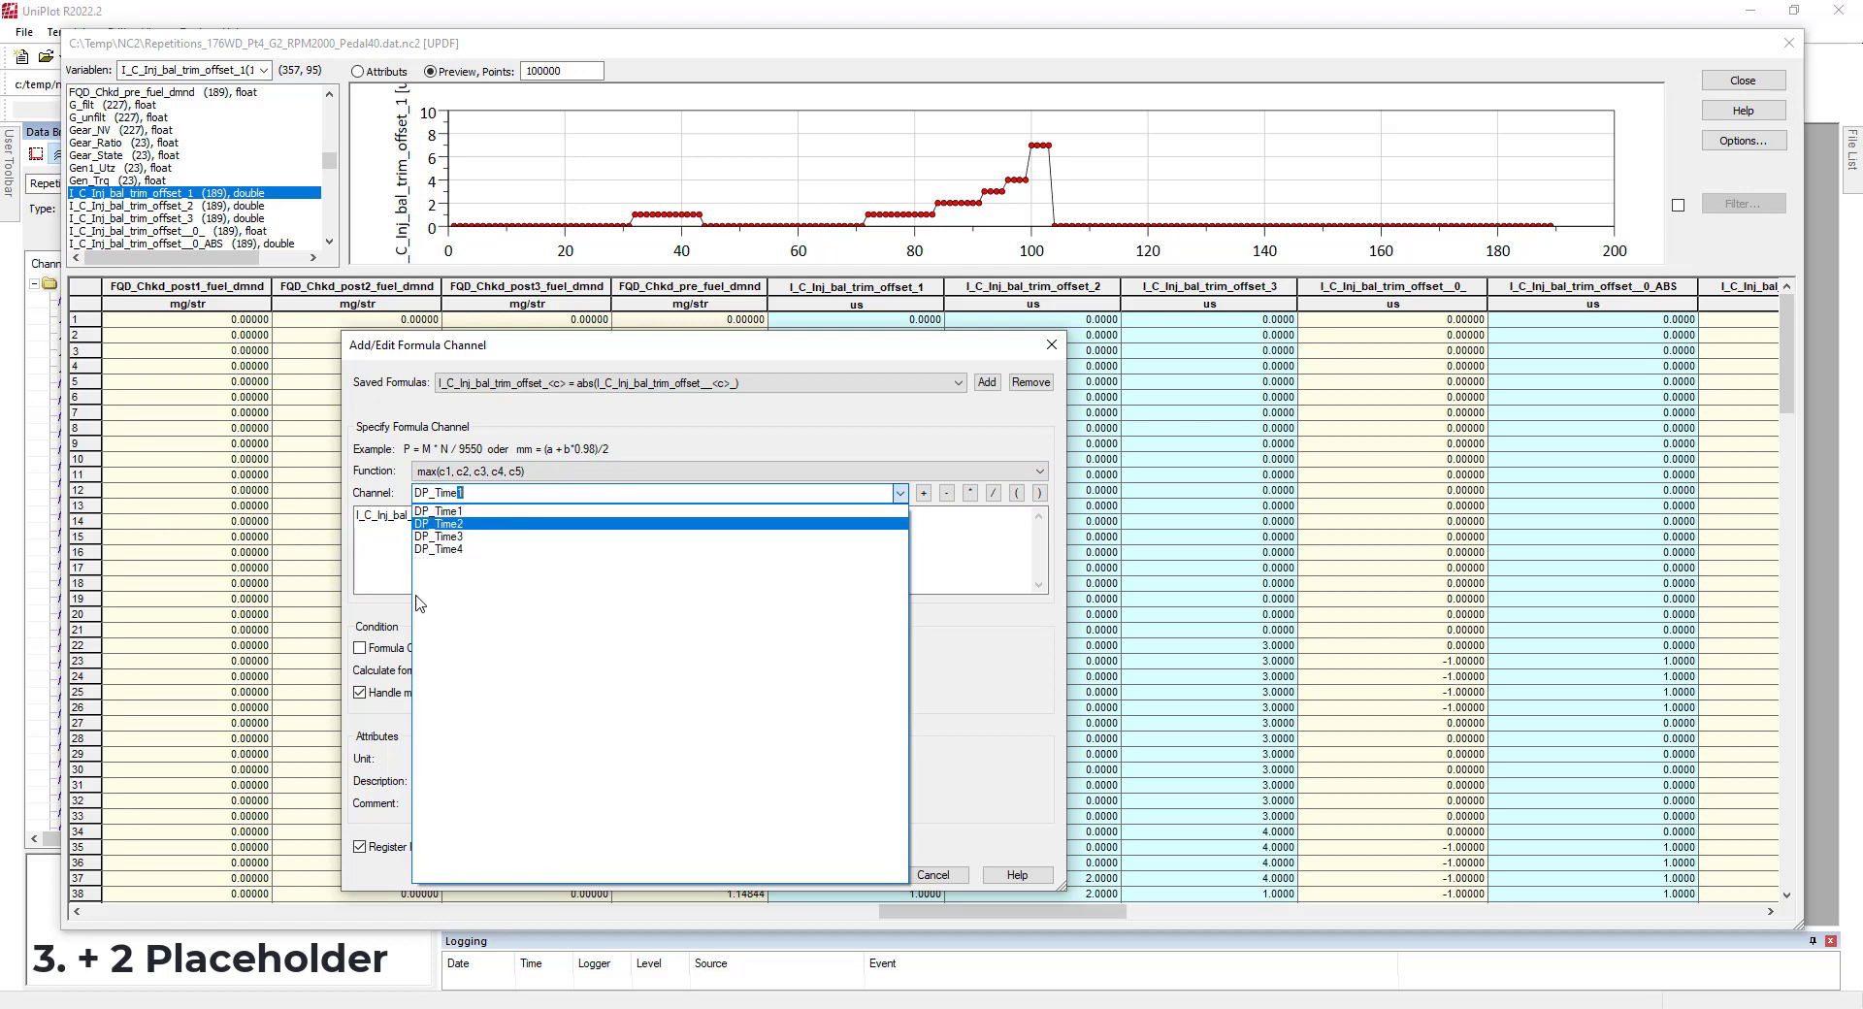
click(449, 511)
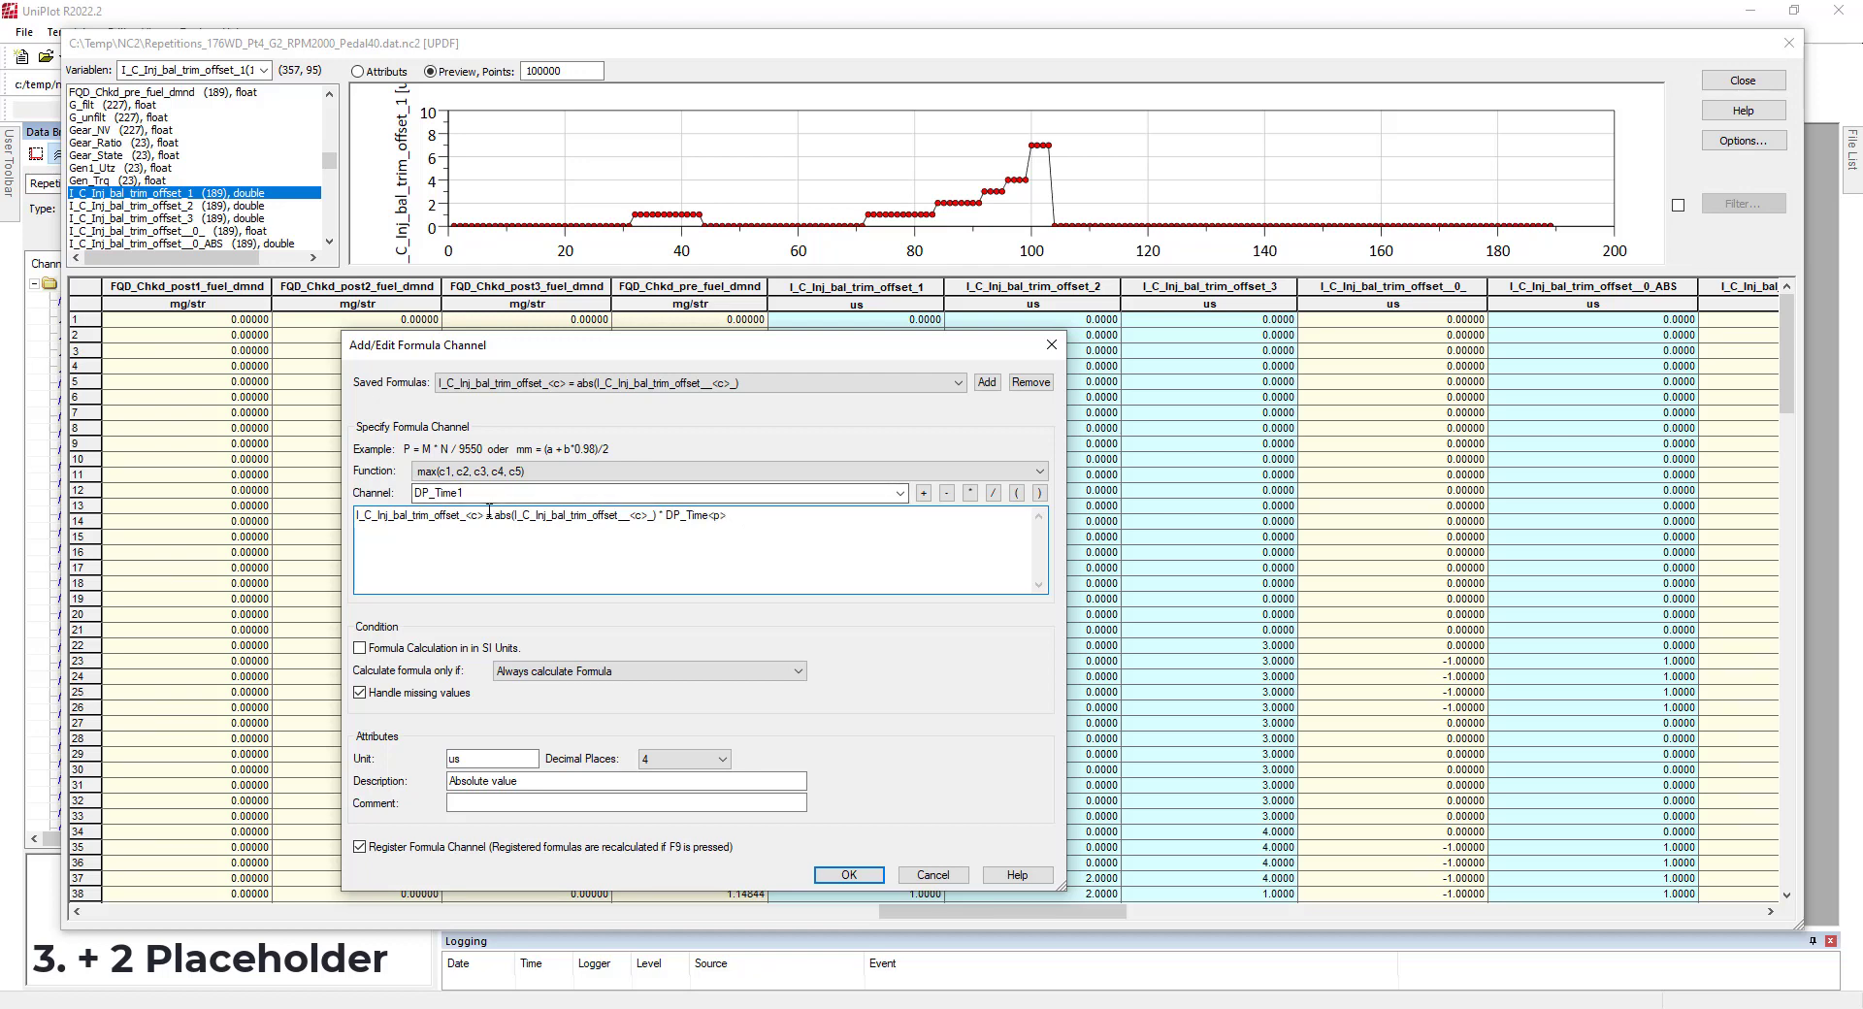
Step: Extend the result channel's name to "I_C_Inj_bal_trim_offset_<c>_<p>_ABS_Time" and create the formula channels
text(_<p>)
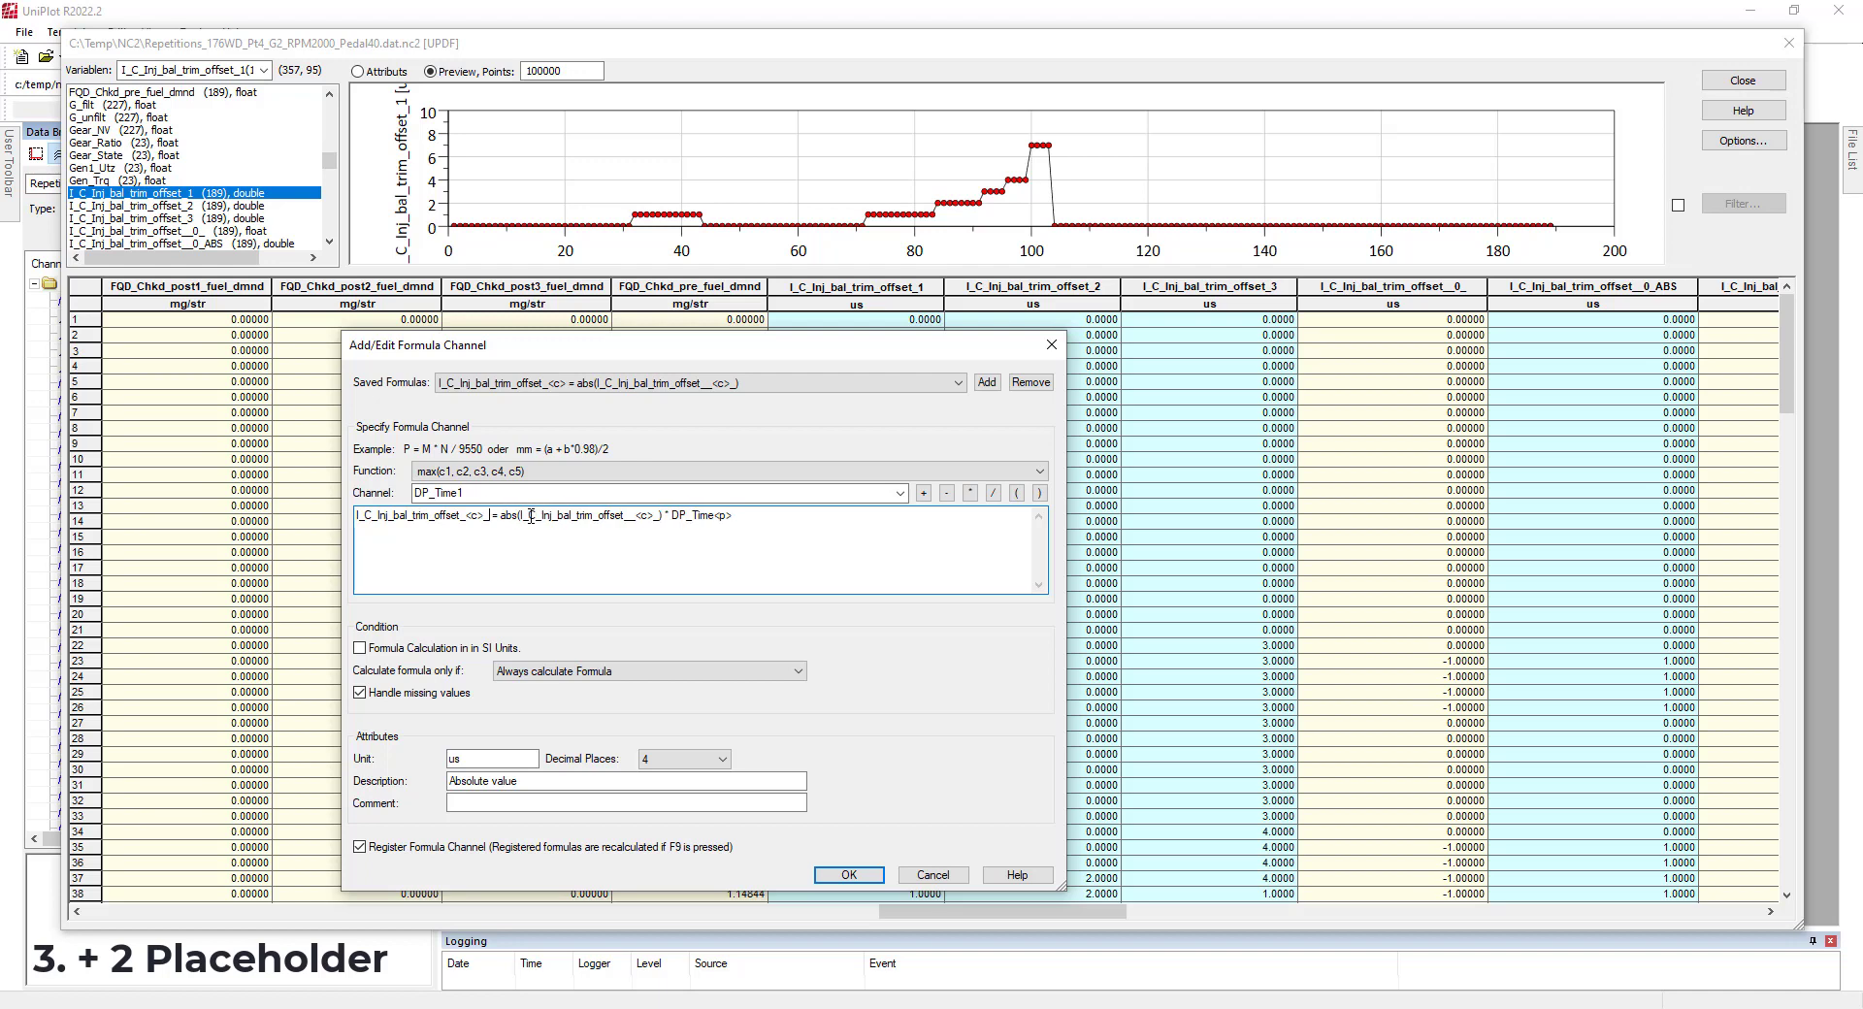
text(>)
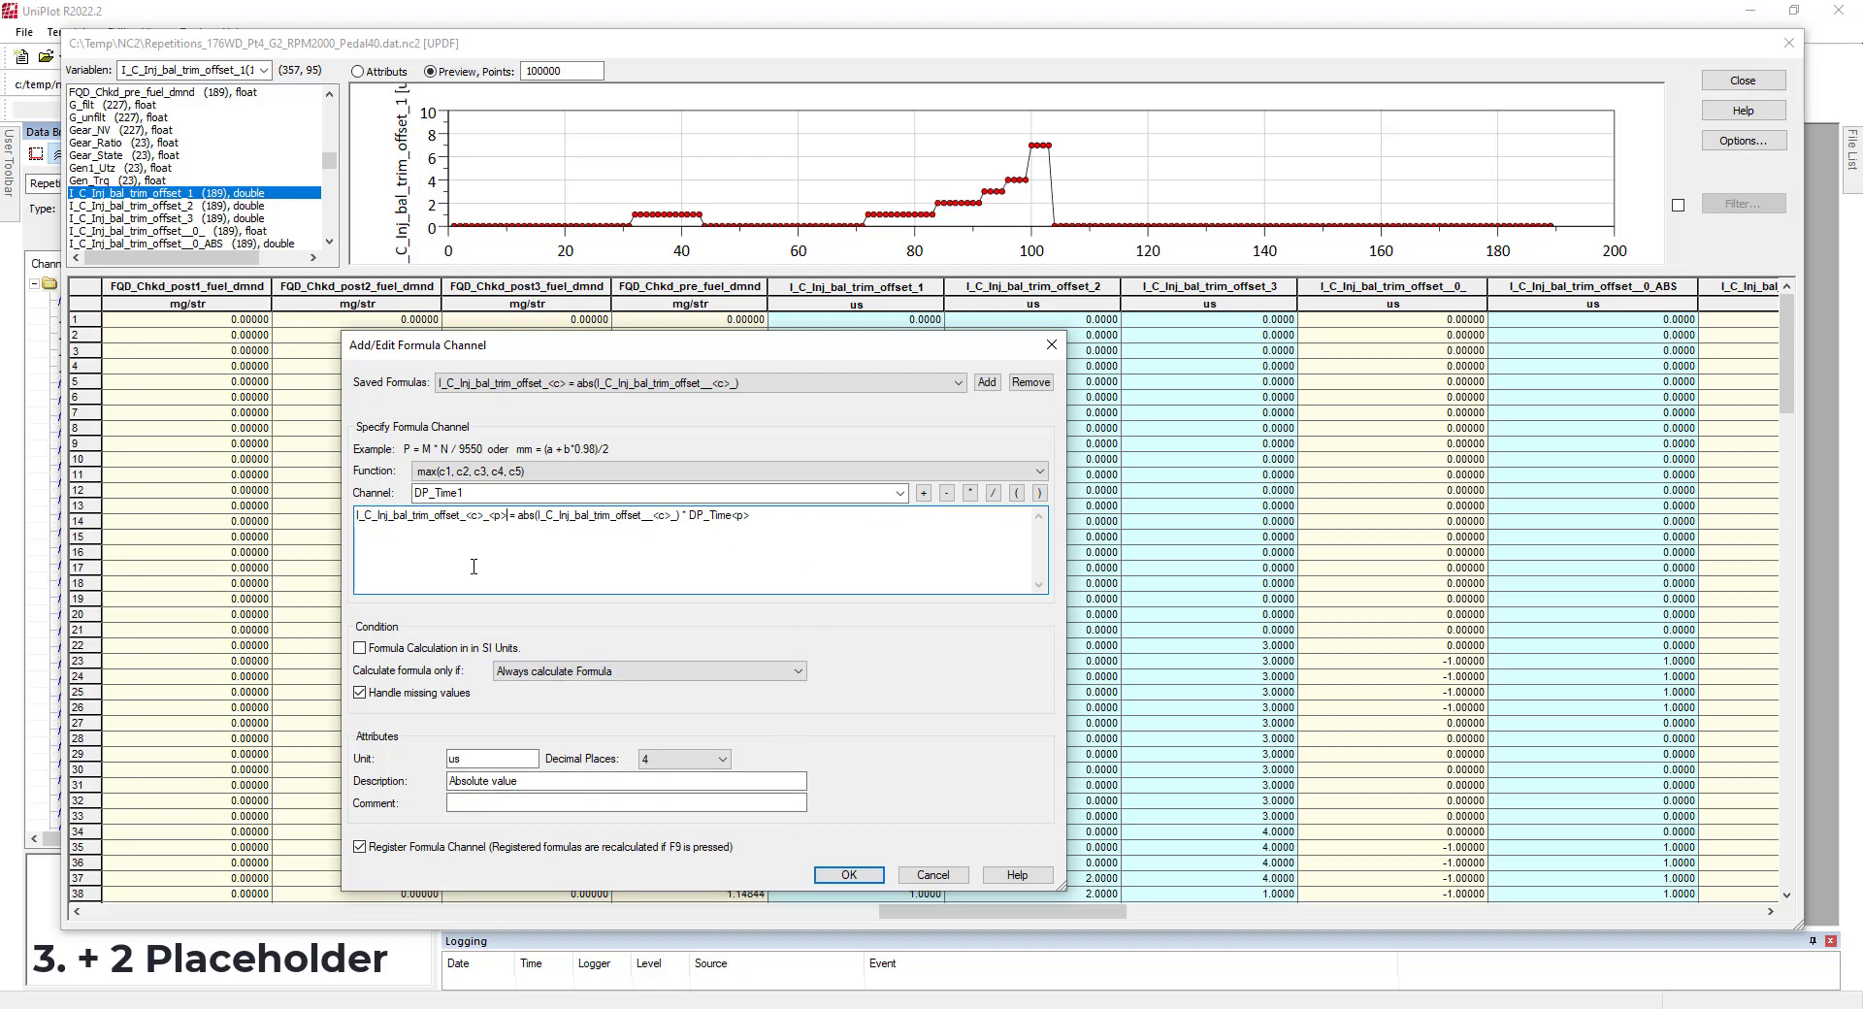
text(_ABS_Time)
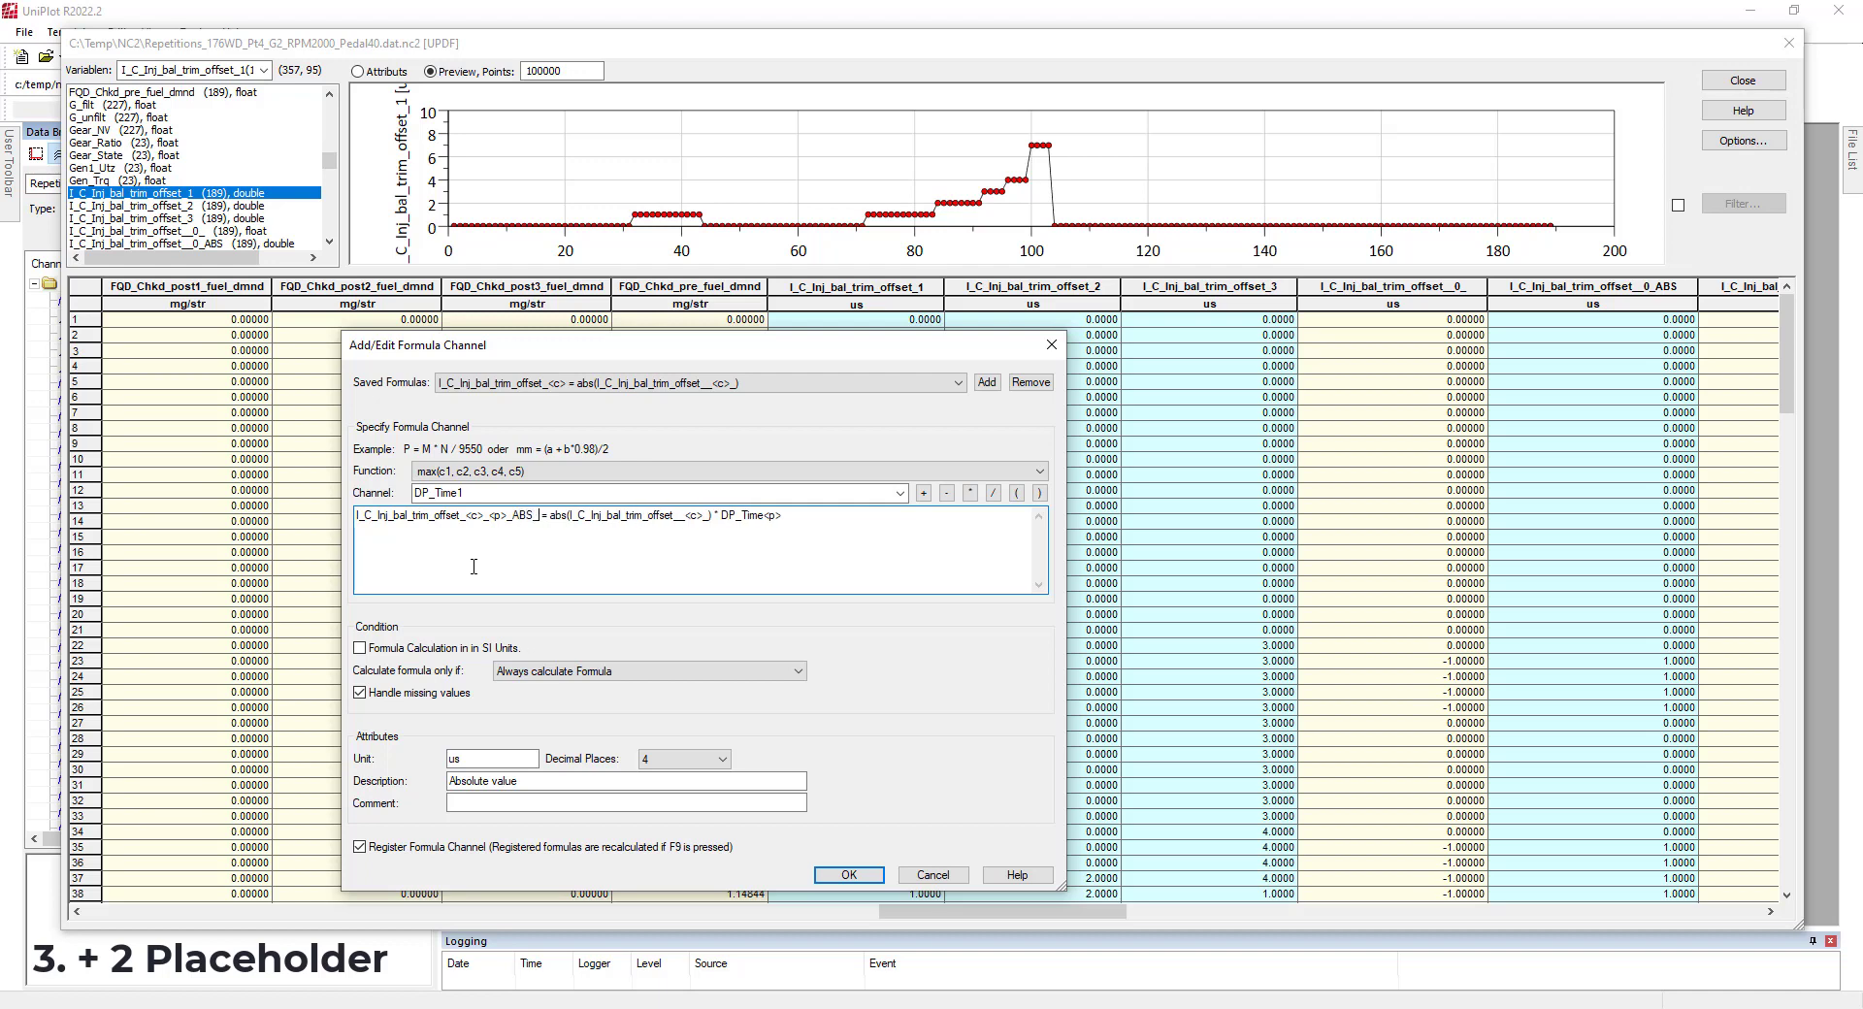
click(848, 876)
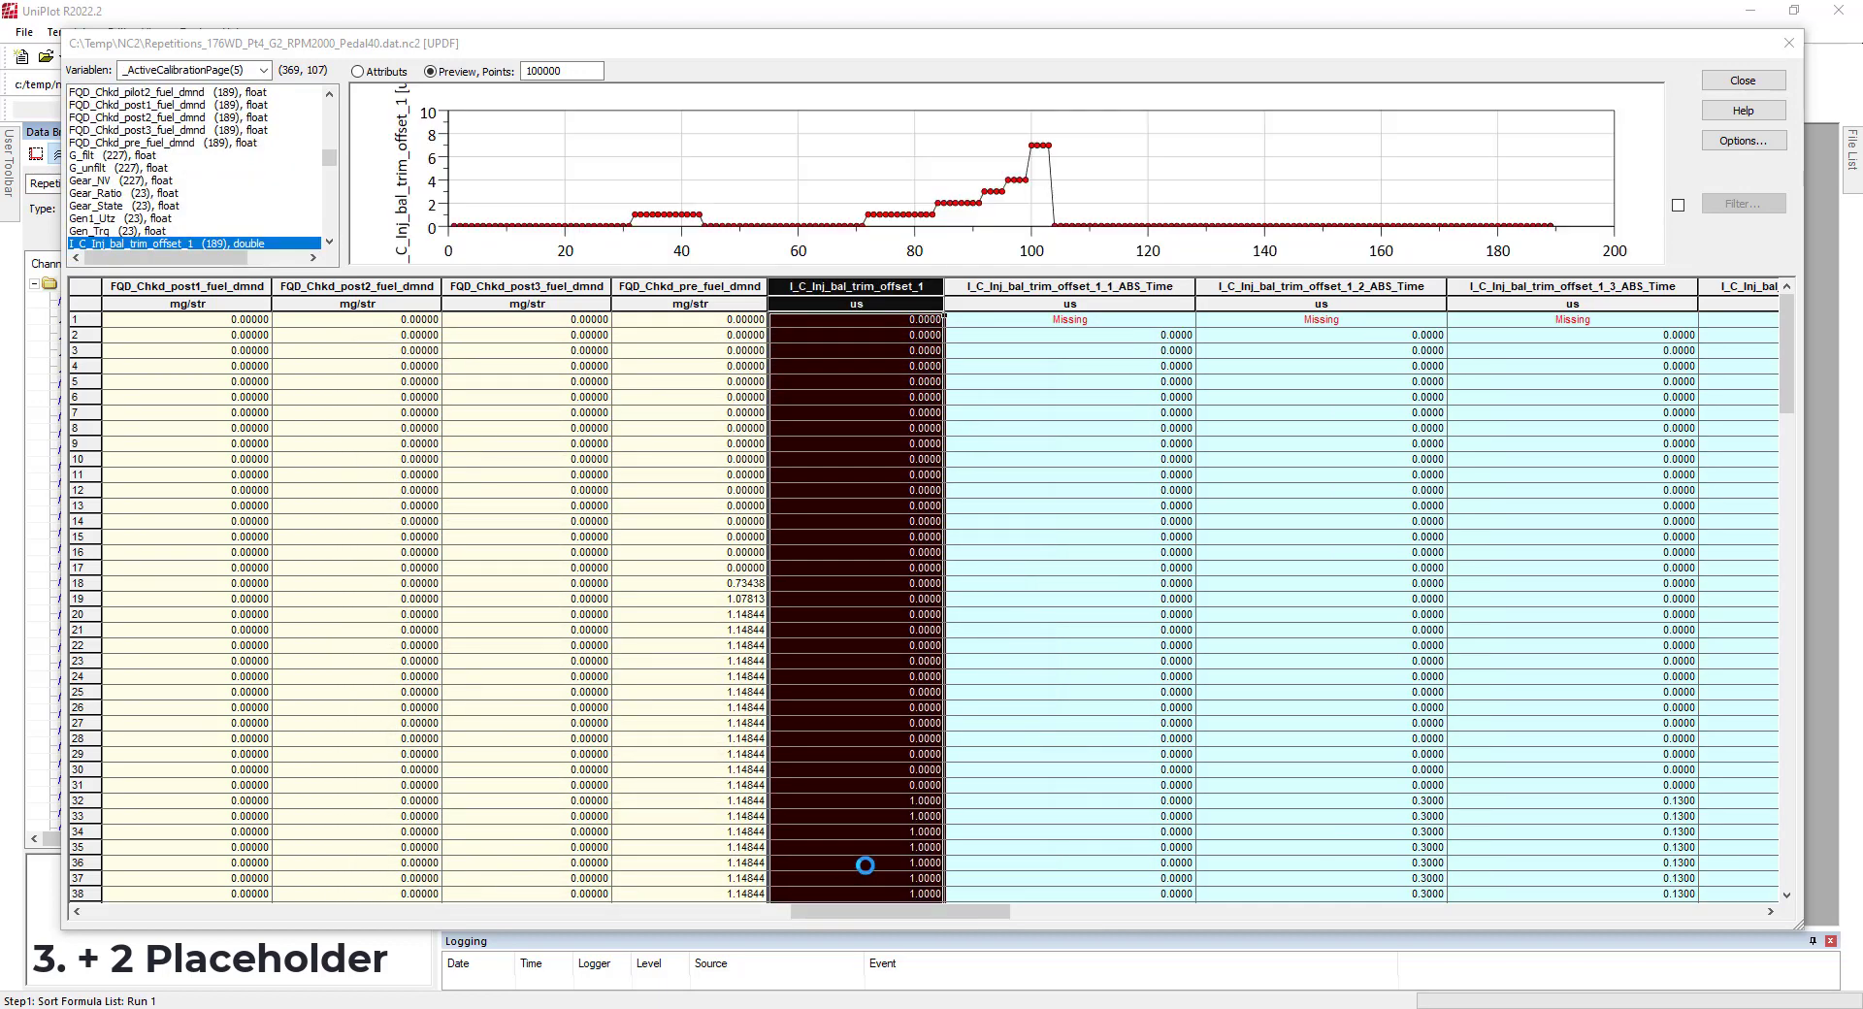
Step: Preview channel I_C_Inj_bal_trim_offset_1_1_ABS_Time and review the other generated ABS_Time channels in the data table
click(1150, 385)
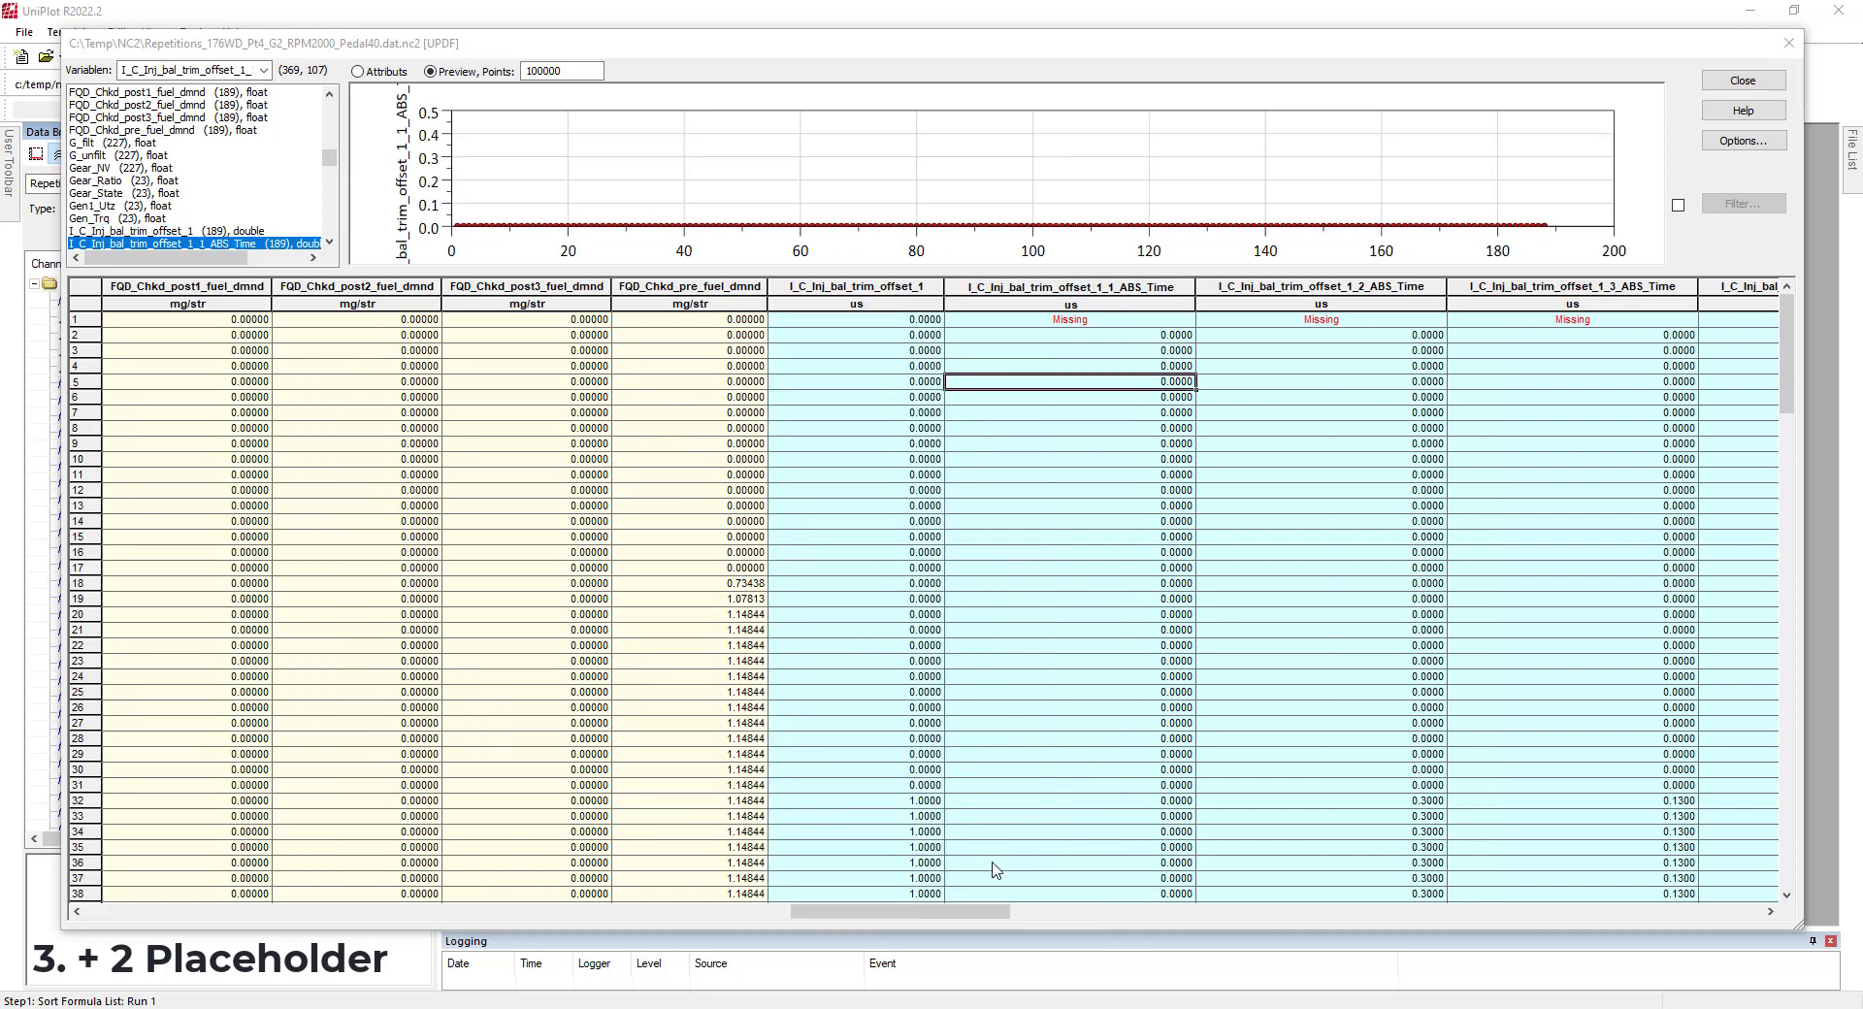
drag(946, 912, 1023, 922)
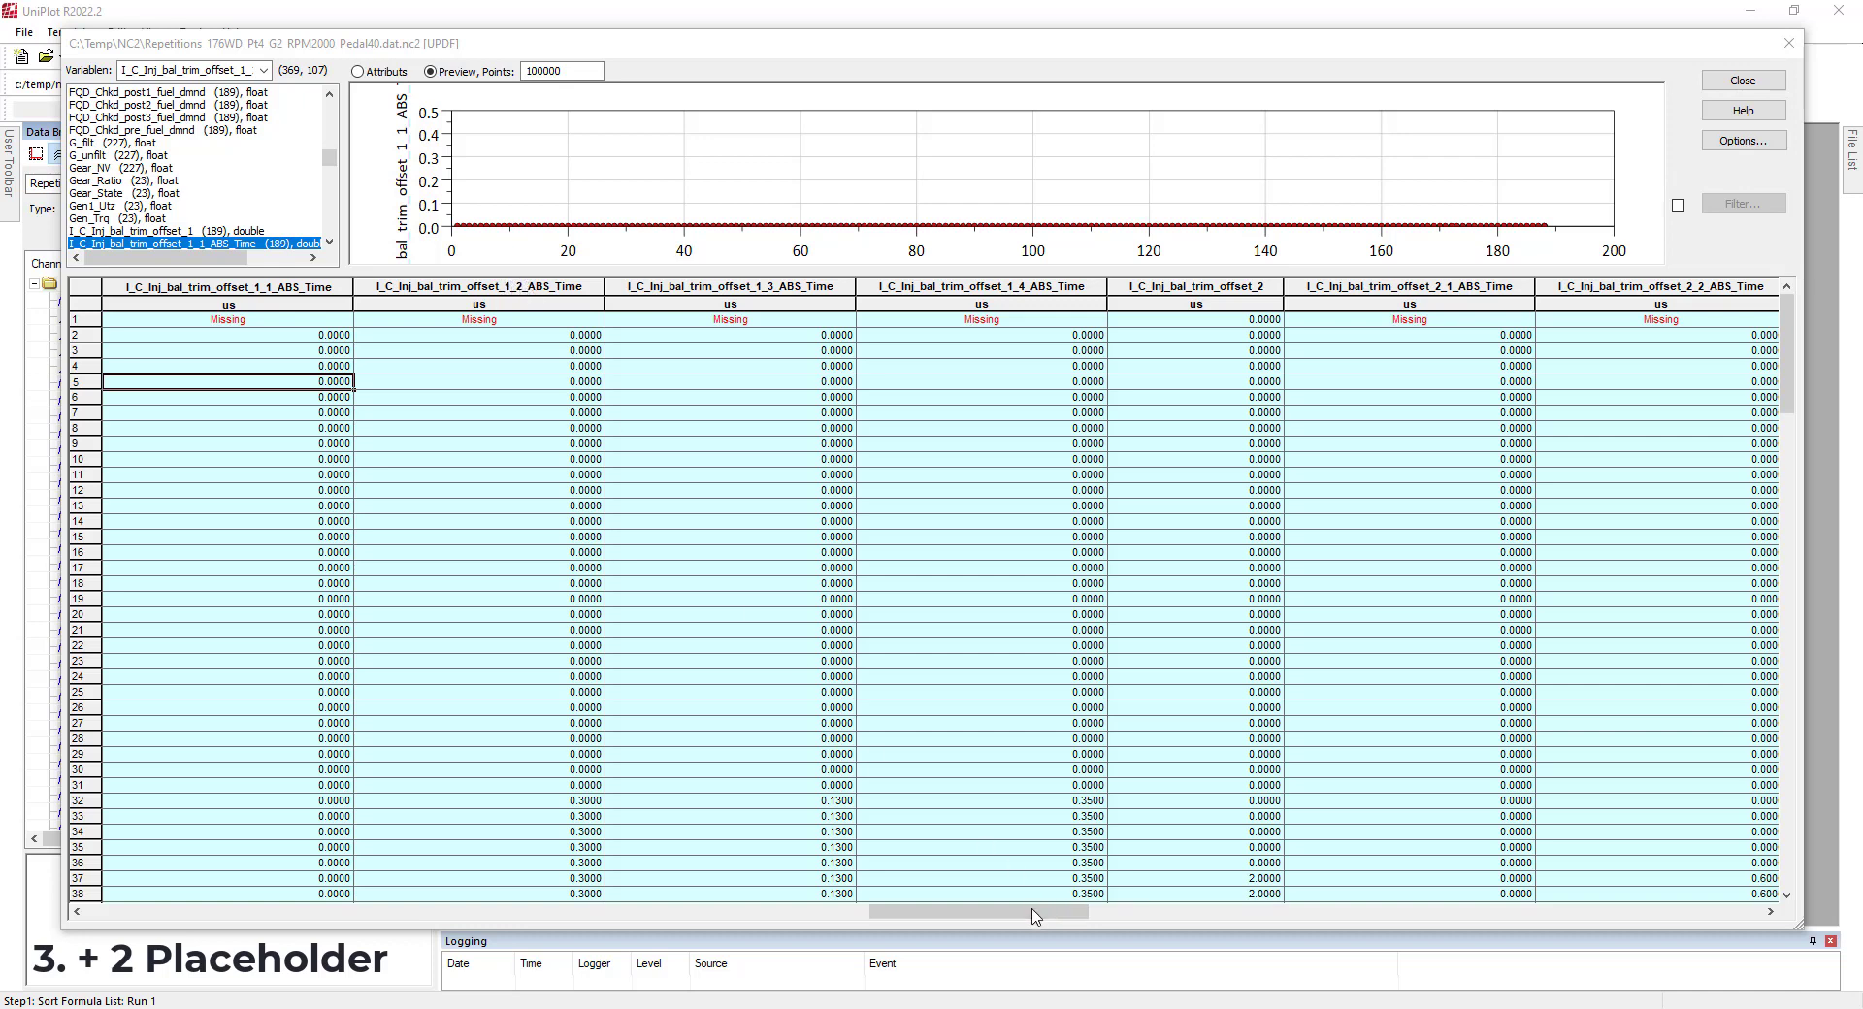
drag(1034, 916, 1109, 912)
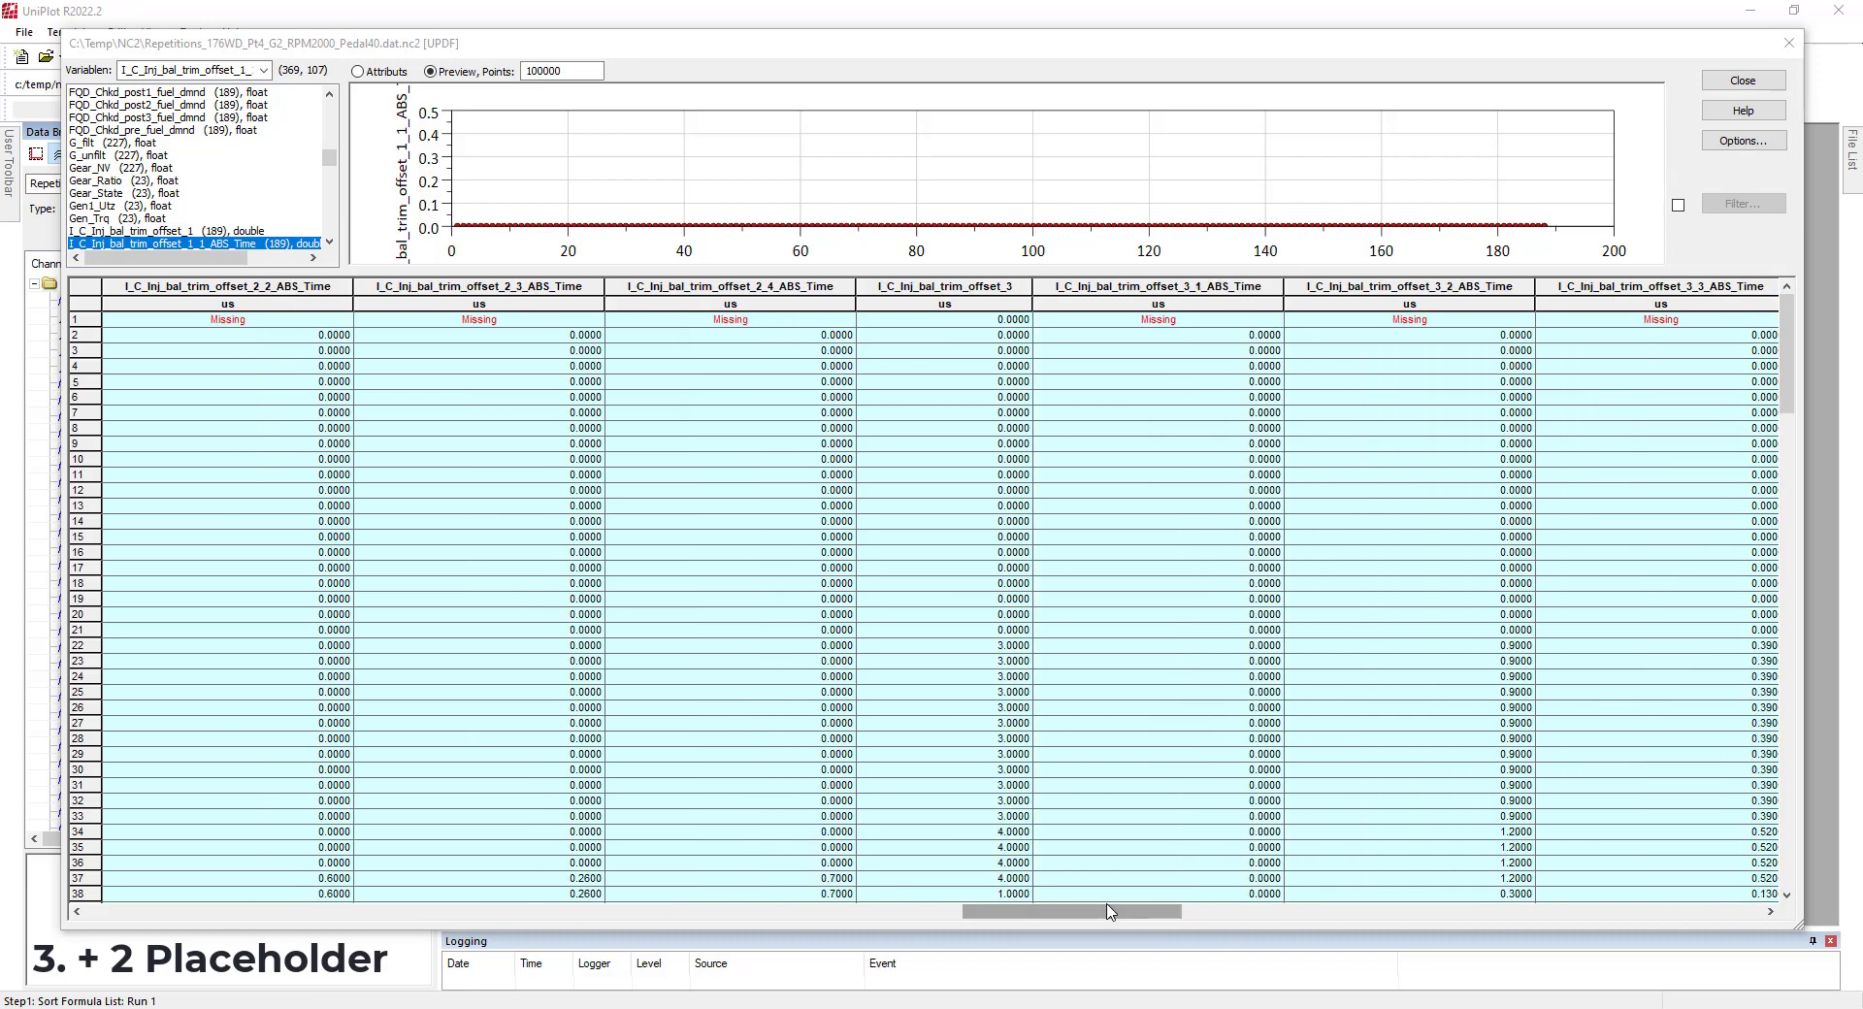